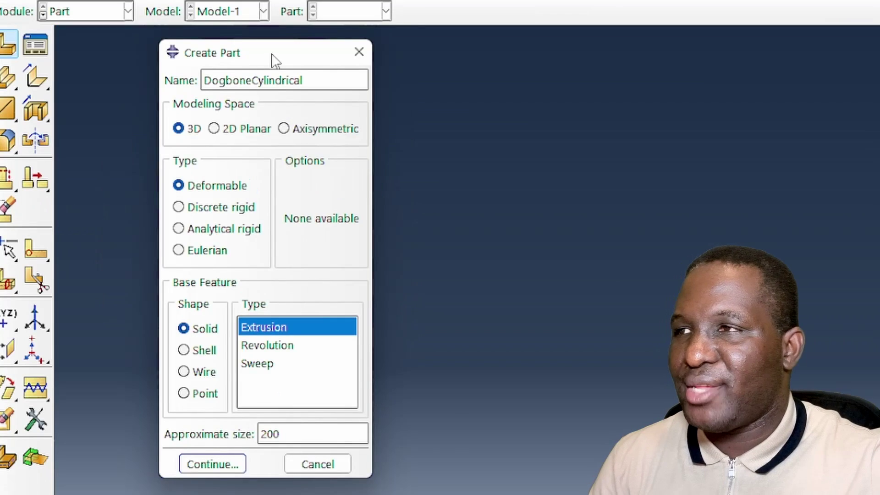
- Create the 3D deformable solid part DogboneCylindrical as a revolution with an approximate size of 200
drag(344, 107, 381, 109)
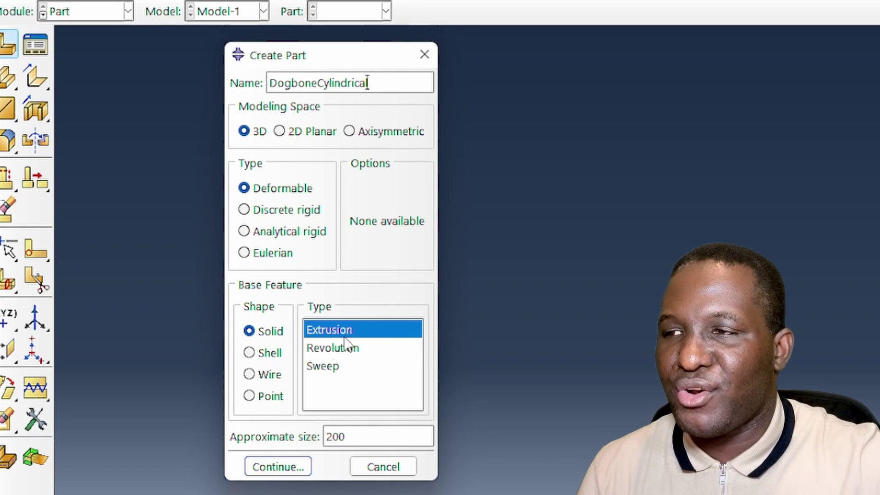
click(334, 349)
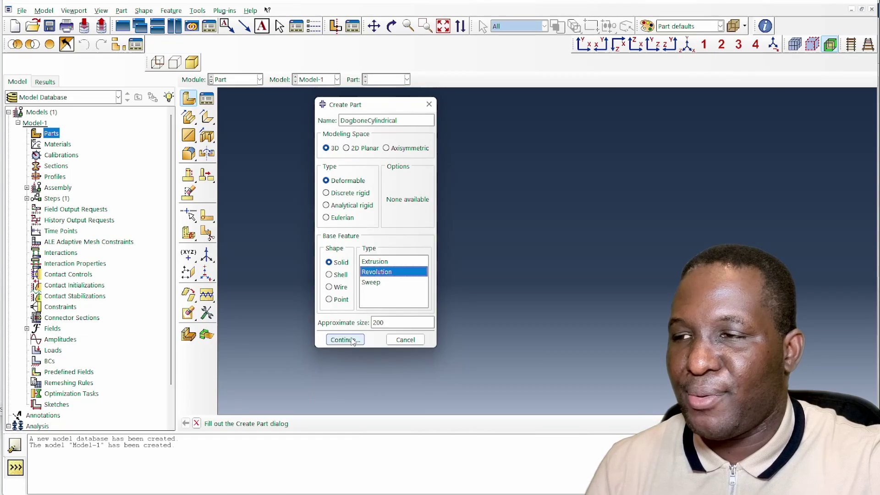
click(278, 466)
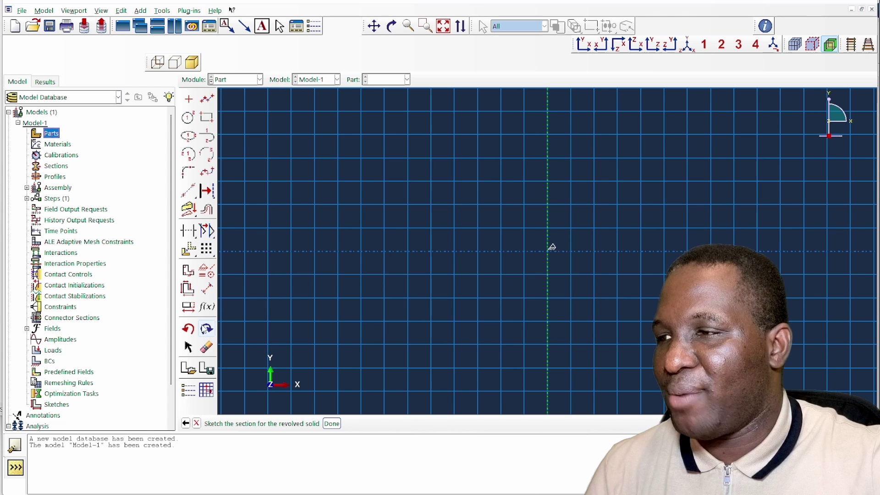
- Replace the vertical construction line with a horizontal one through the origin as the axis of revolution
click(206, 347)
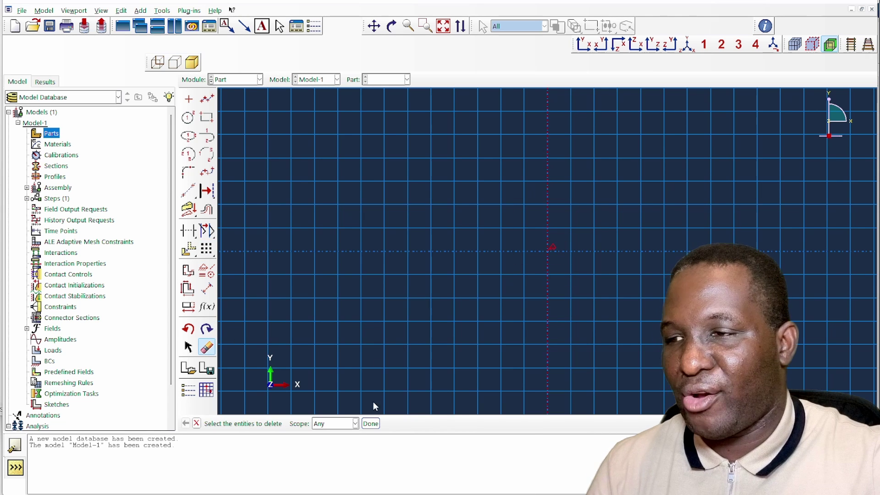
click(190, 189)
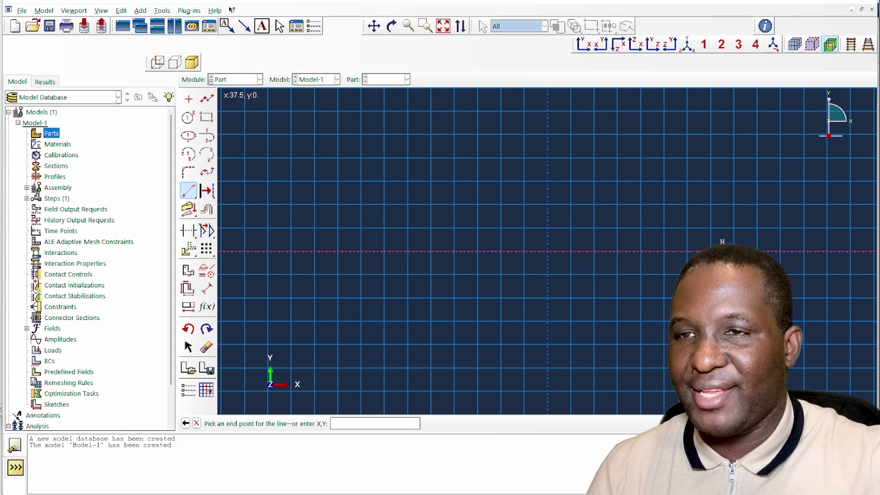
click(809, 327)
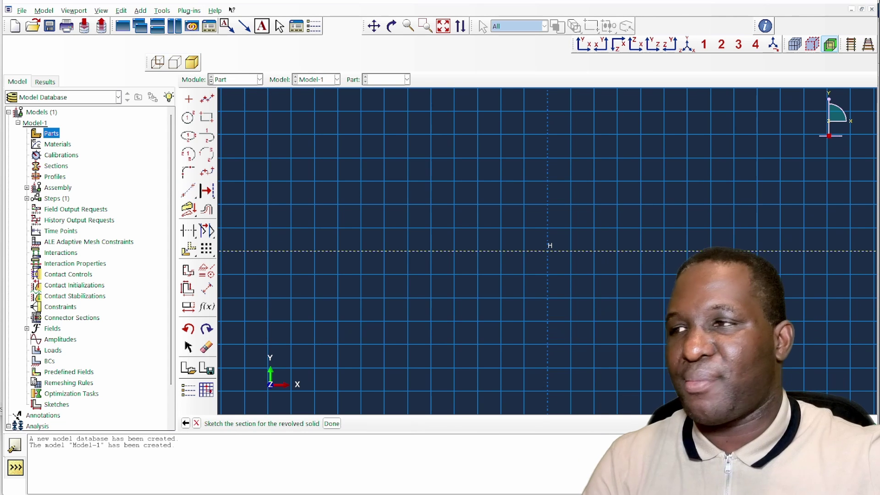
- Start the dogbone half-profile with a vertical line from (-45,0) to (-45,-10)
click(206, 99)
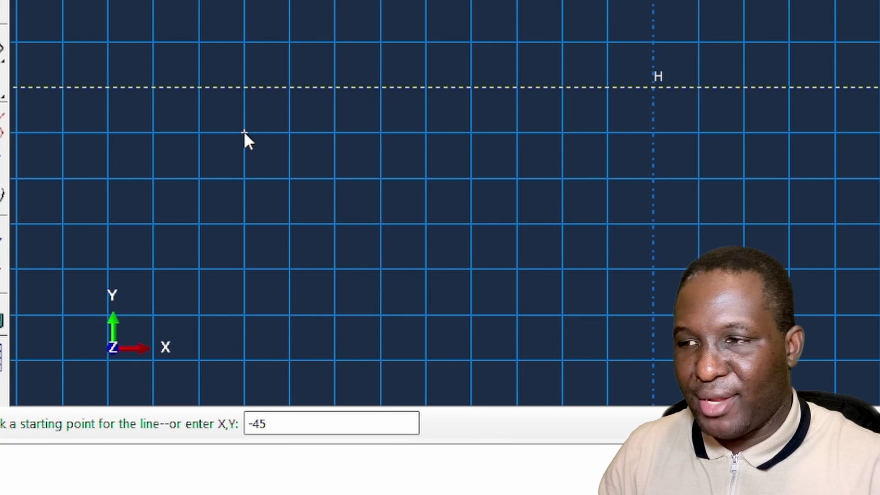
text(-45,0)
key(Return)
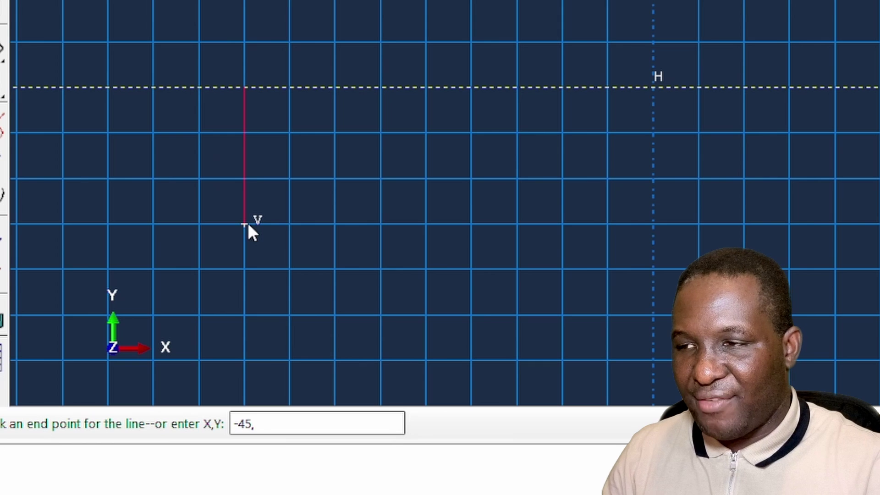
text(-45,-10)
key(Return)
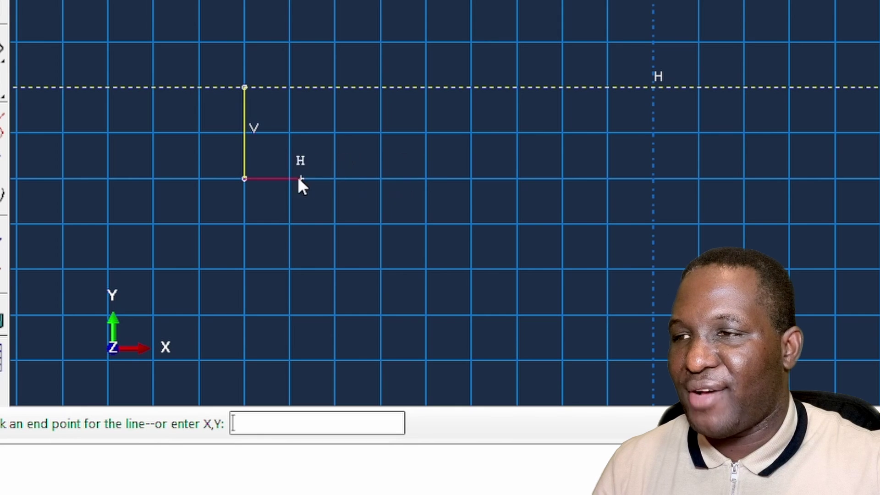
- Continue the outline through (-30,-10), (-20,-5), (20,-5), (30,-10), (45,-10) and (45,0), closing it at (-45,0)
click(381, 179)
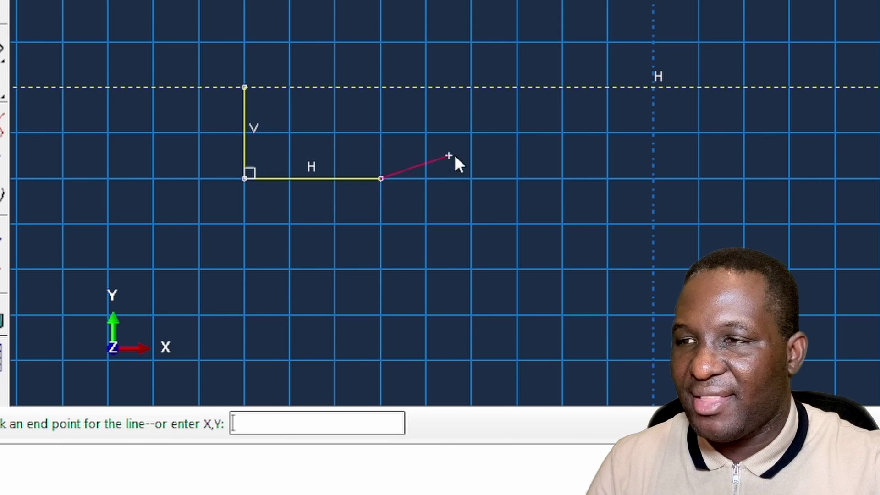
click(471, 133)
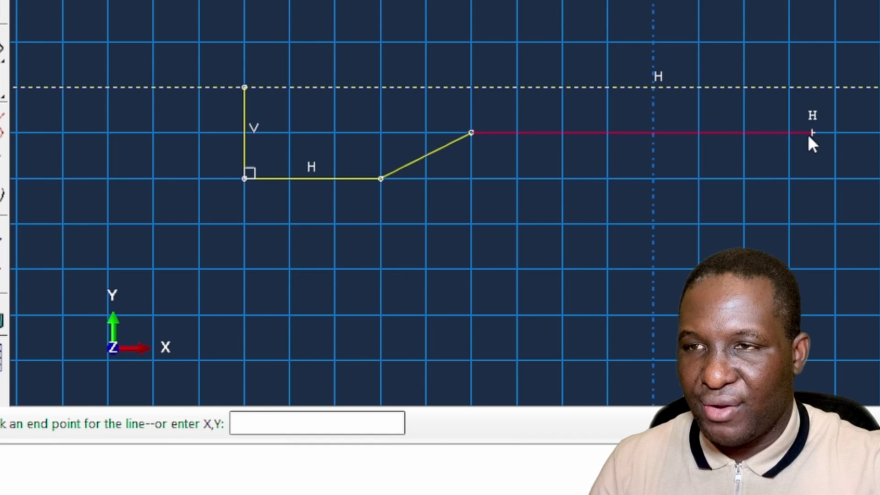
click(835, 133)
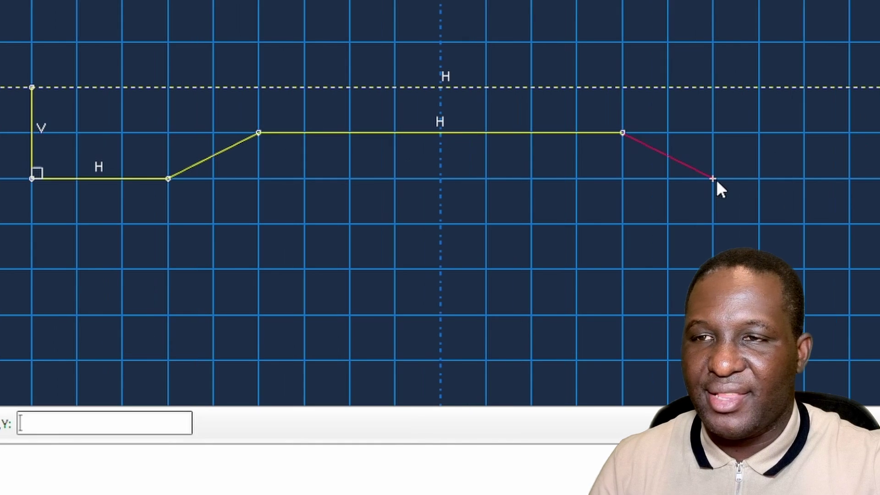
click(714, 180)
click(850, 179)
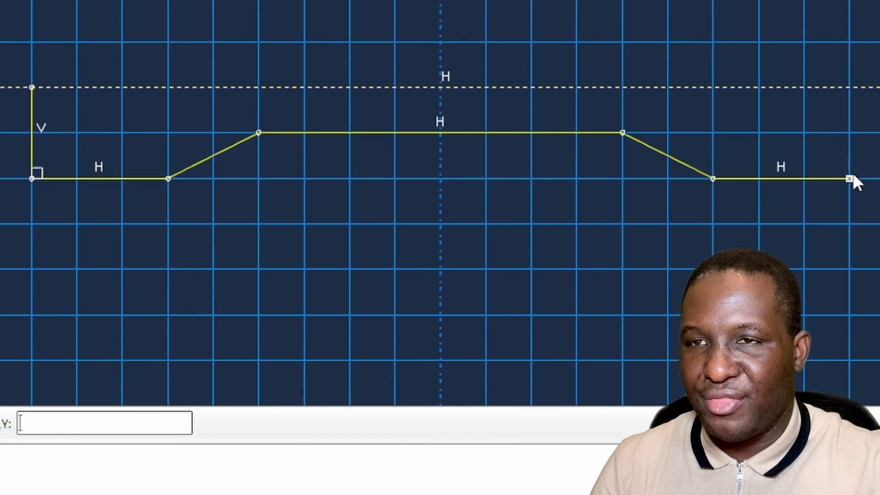
click(849, 87)
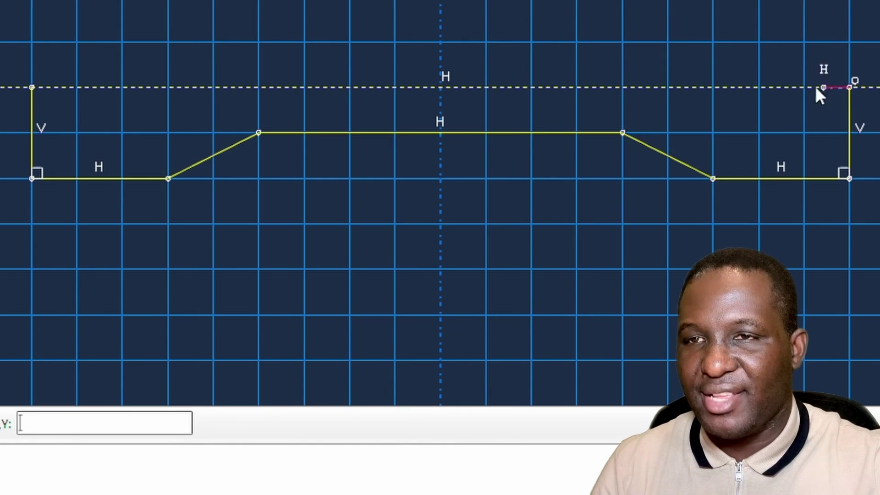
click(33, 87)
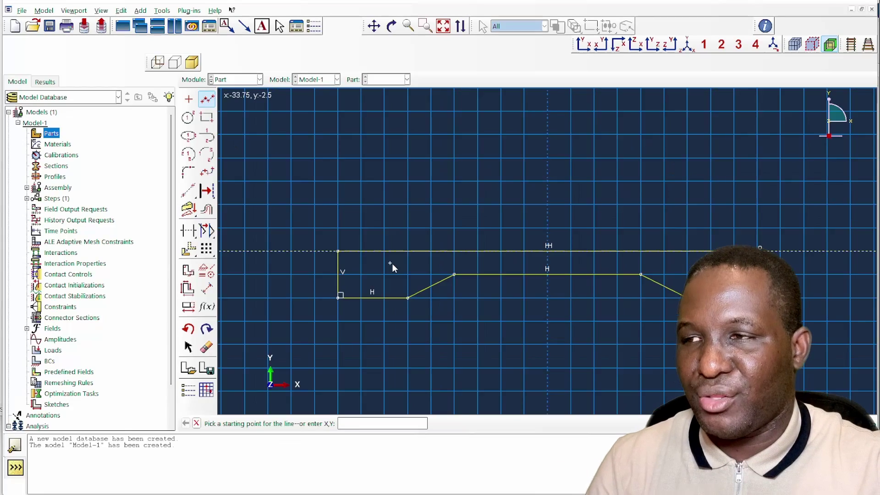
right_click(132, 111)
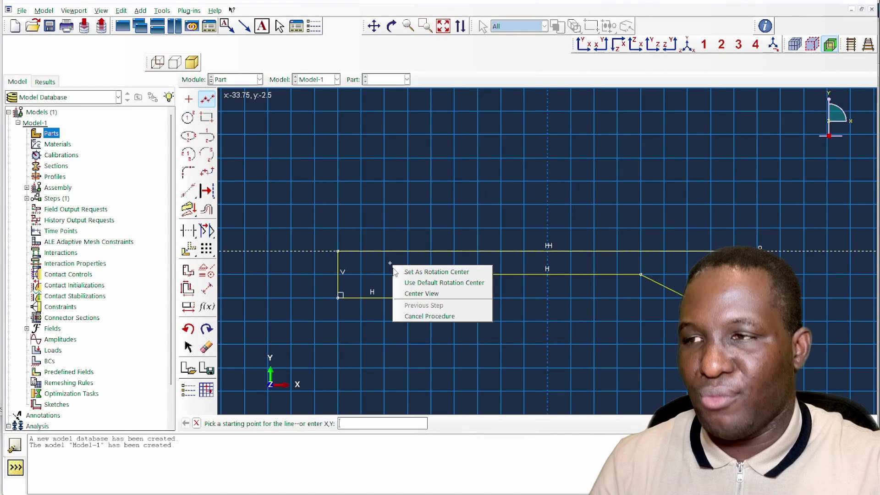
click(418, 317)
- Delete the two slanted transition lines between the grip sections and the gauge section of the profile
click(206, 346)
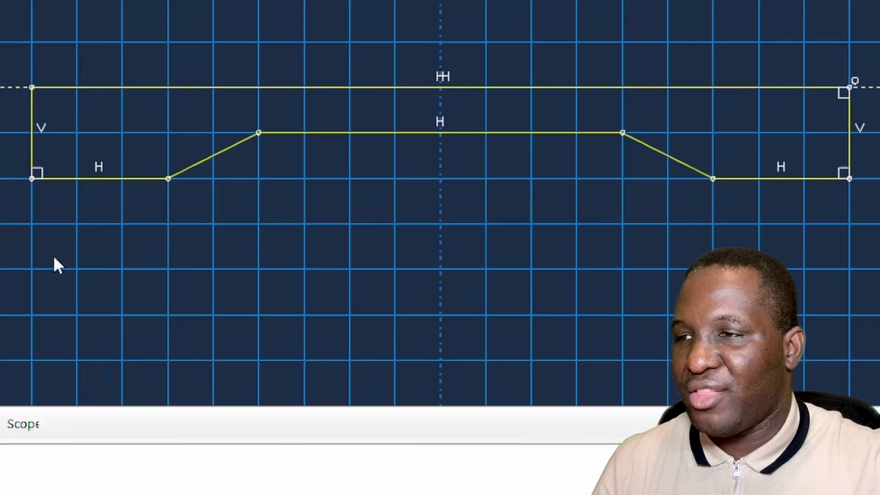
click(431, 286)
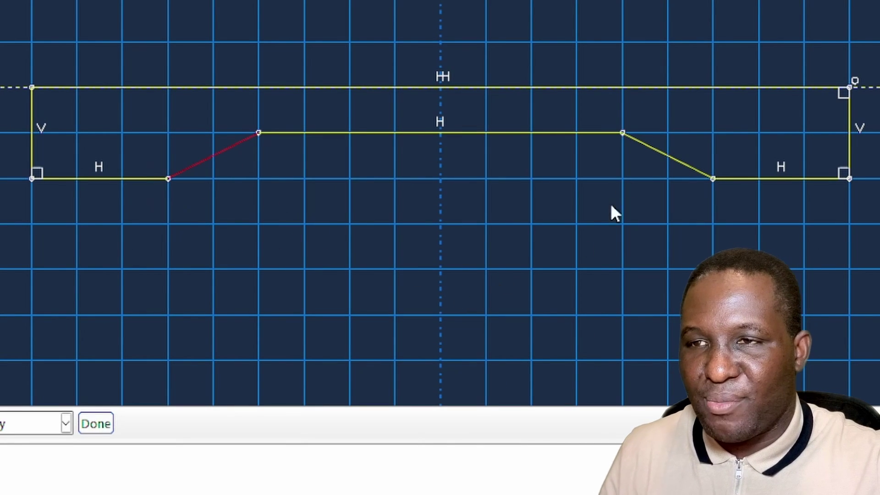
click(658, 135)
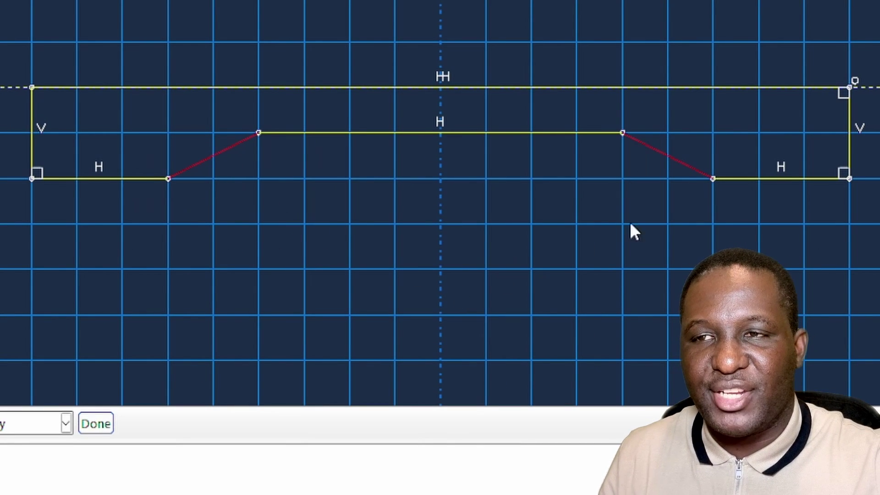
click(96, 424)
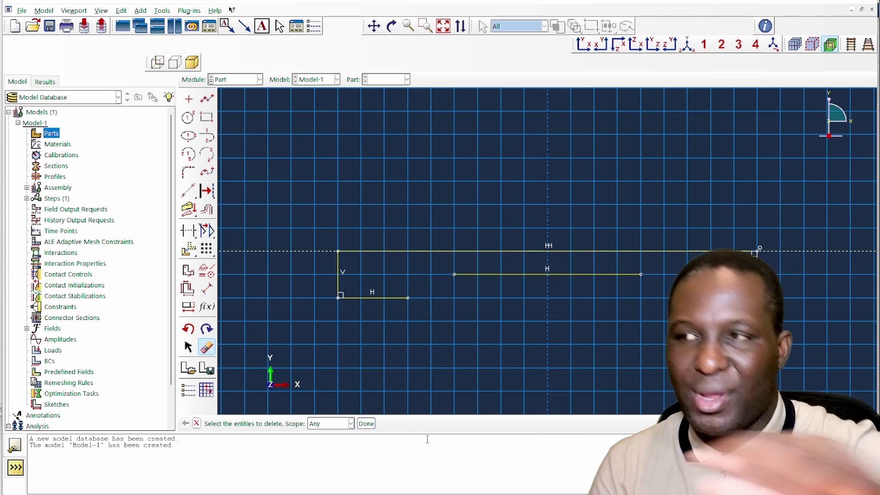
- Draw tangent arcs from both ends of the gauge line to the inner ends of the two grip lines
click(208, 135)
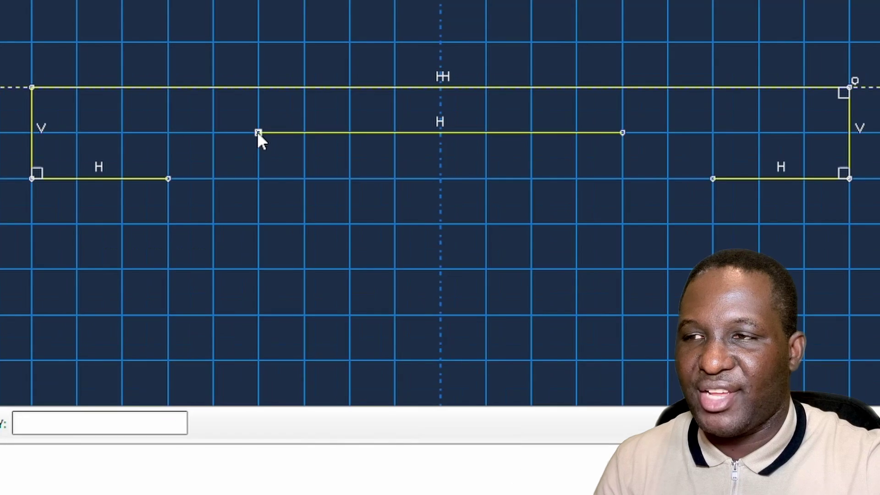
click(257, 132)
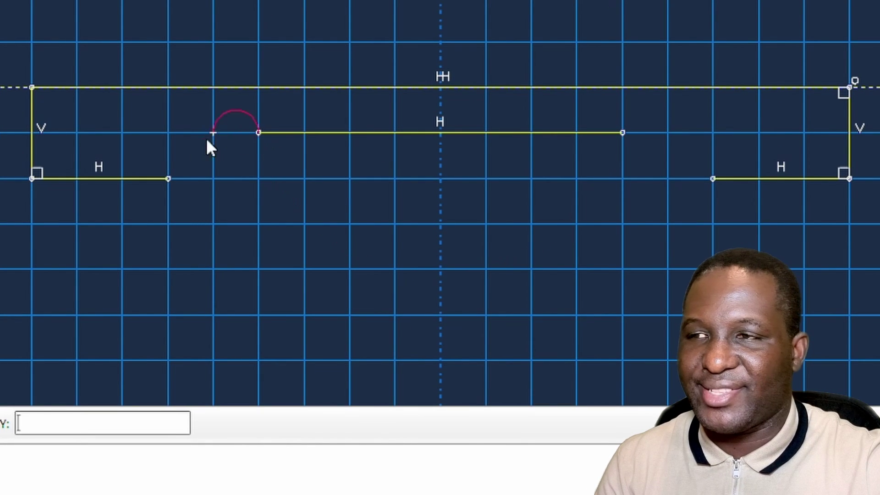
click(168, 178)
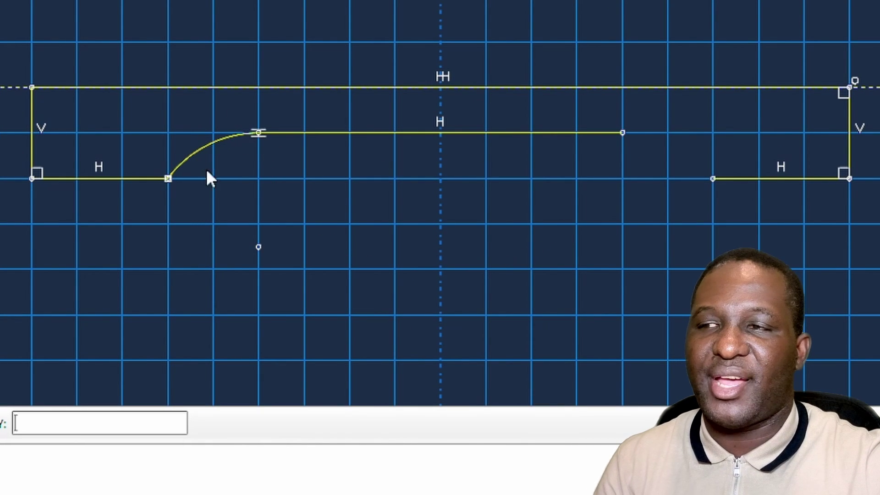
click(622, 133)
click(713, 178)
right_click(713, 178)
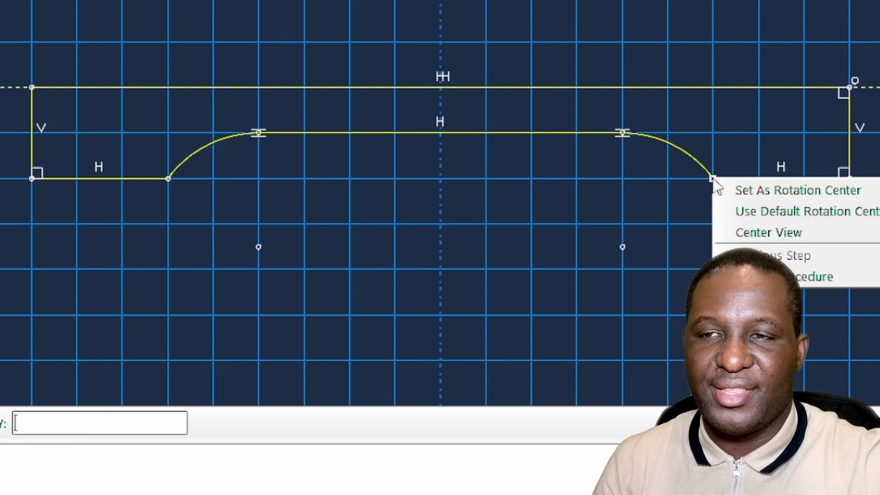
click(809, 276)
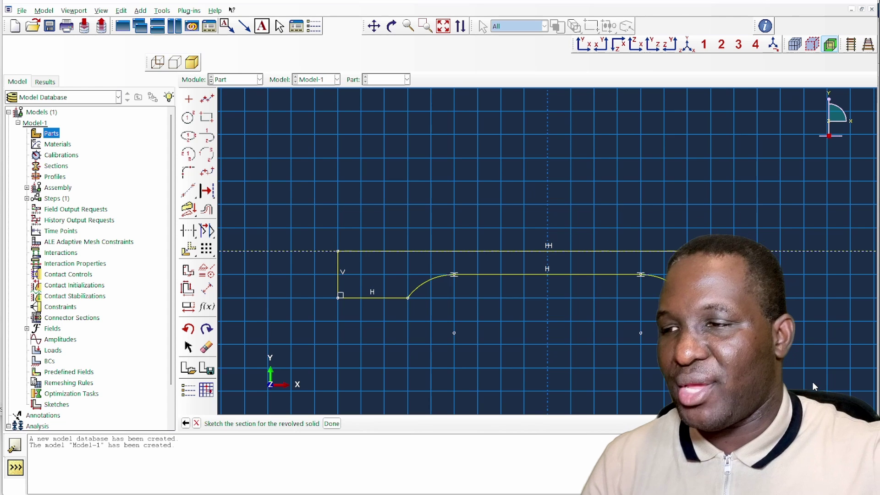
- Finish the section sketch and revolve it 360 degrees into a solid dogbone
click(332, 424)
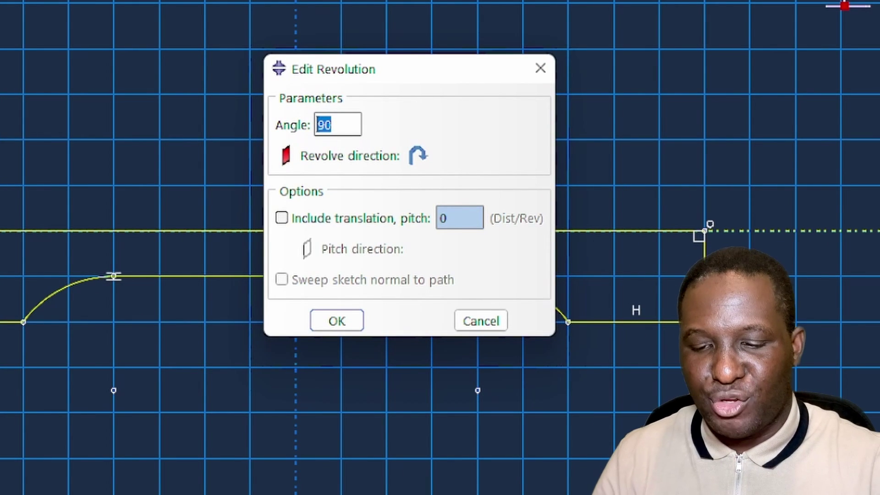
text(360)
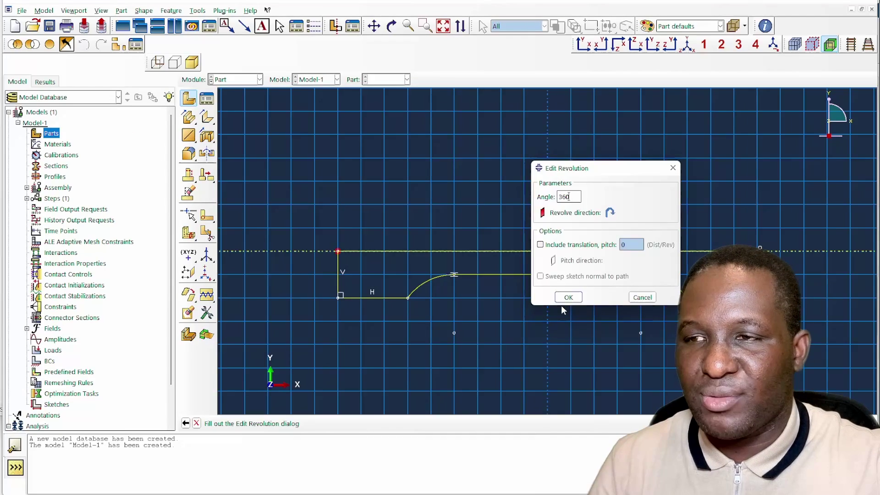
click(336, 321)
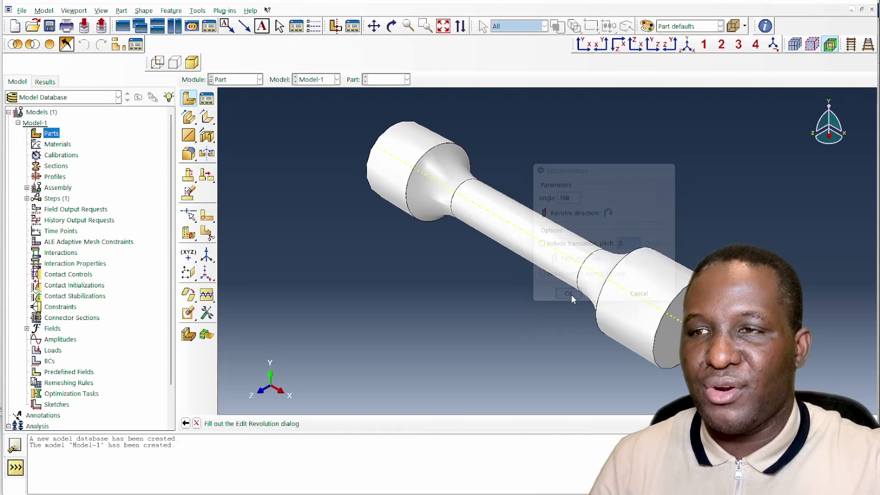
- Partition the dogbone cell with a plane normal to the gauge section's lengthwise edge, through that edge's +X endpoint
click(584, 44)
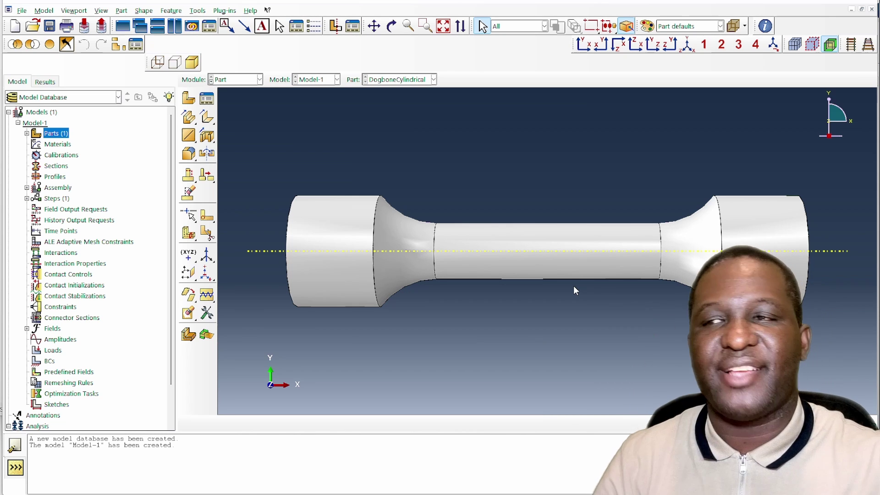
click(390, 25)
drag(570, 198, 558, 295)
drag(595, 243, 511, 255)
right_click(585, 183)
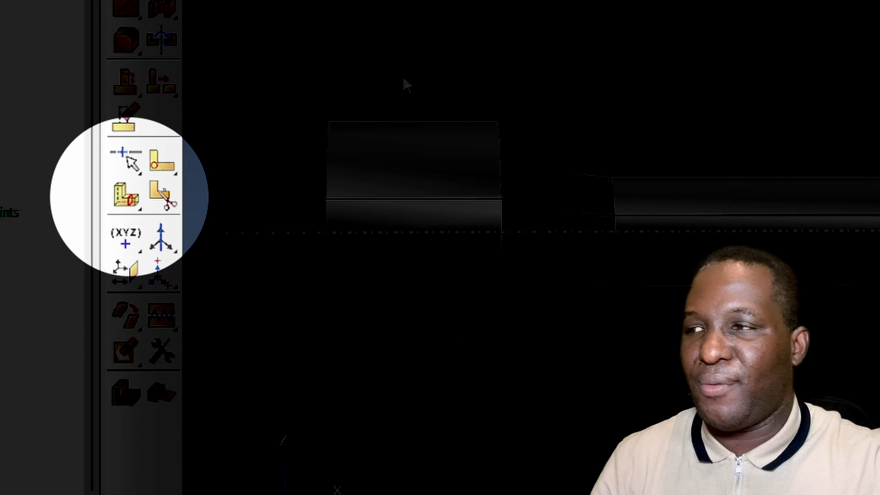
click(127, 198)
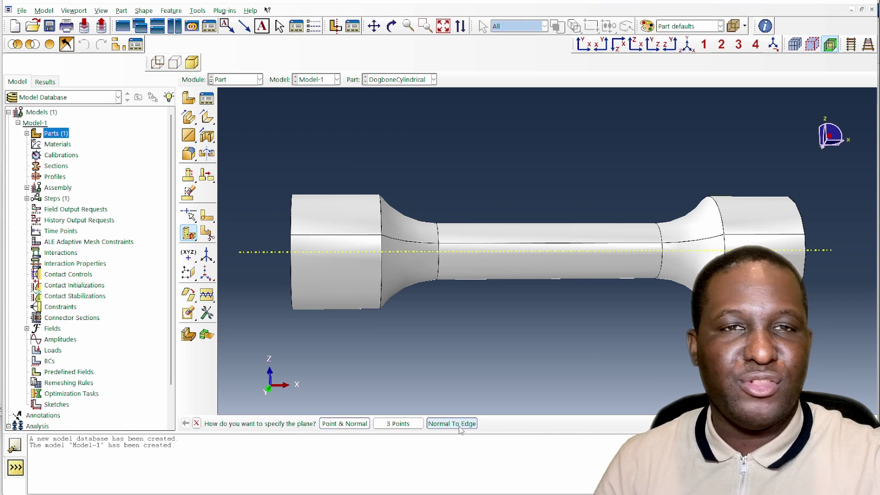
click(452, 424)
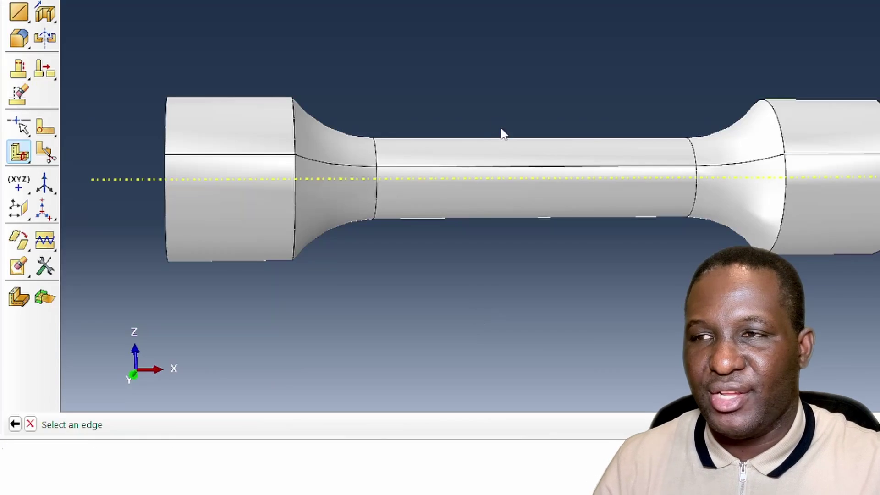
click(534, 169)
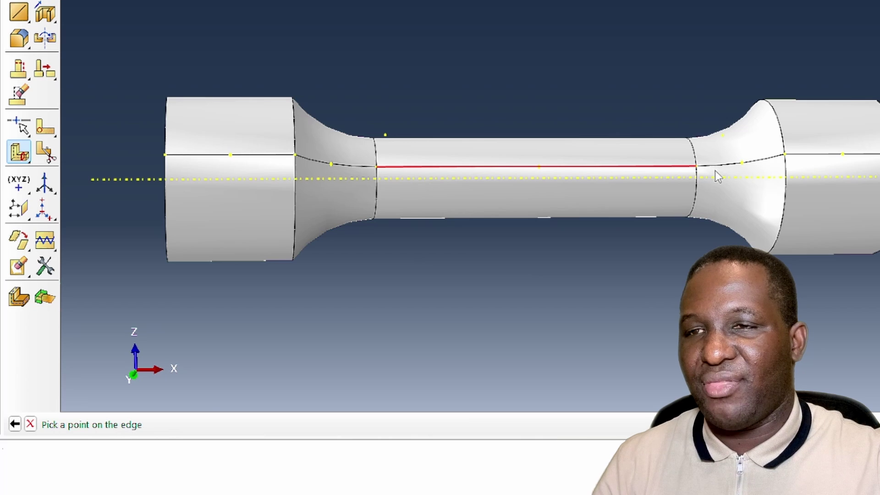
click(698, 168)
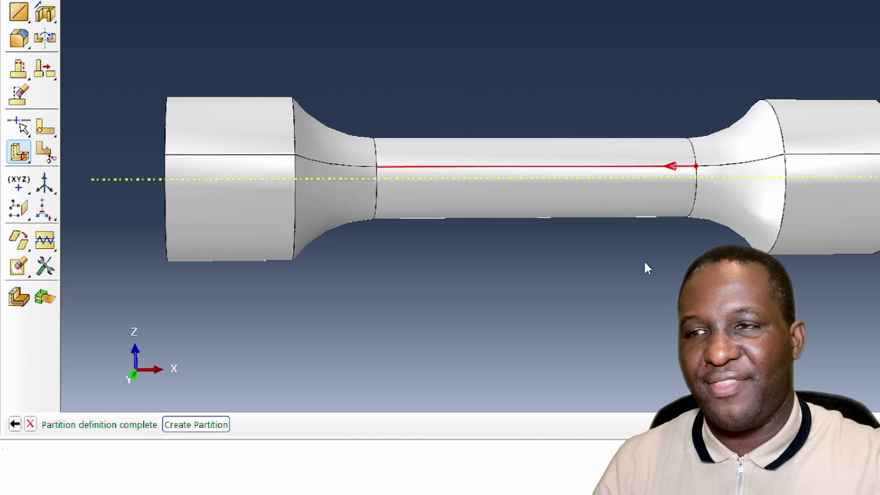
click(214, 428)
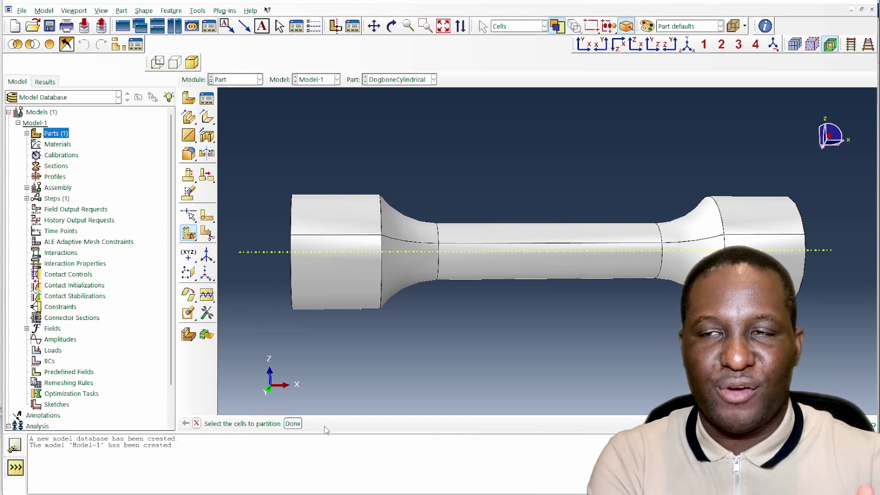
- Partition the cell containing the gauge section with a plane normal to the gauge's lengthwise edge, through that edge's -X endpoint
click(508, 253)
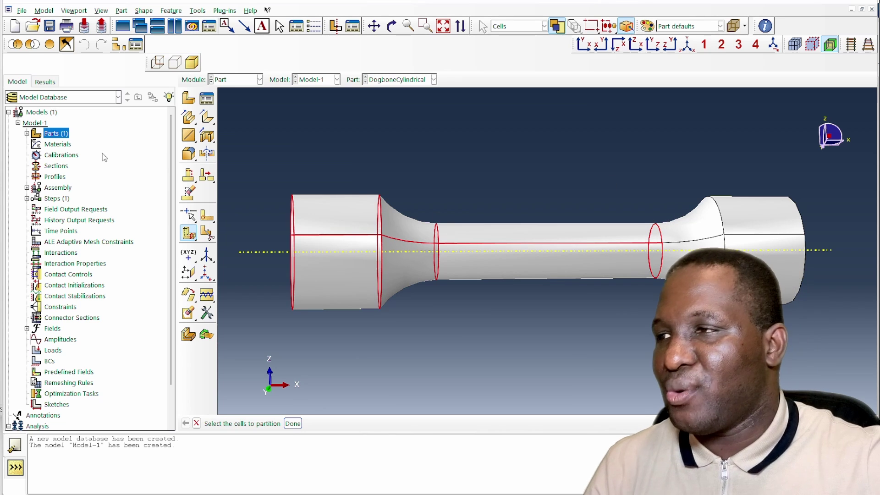
click(189, 234)
click(189, 234)
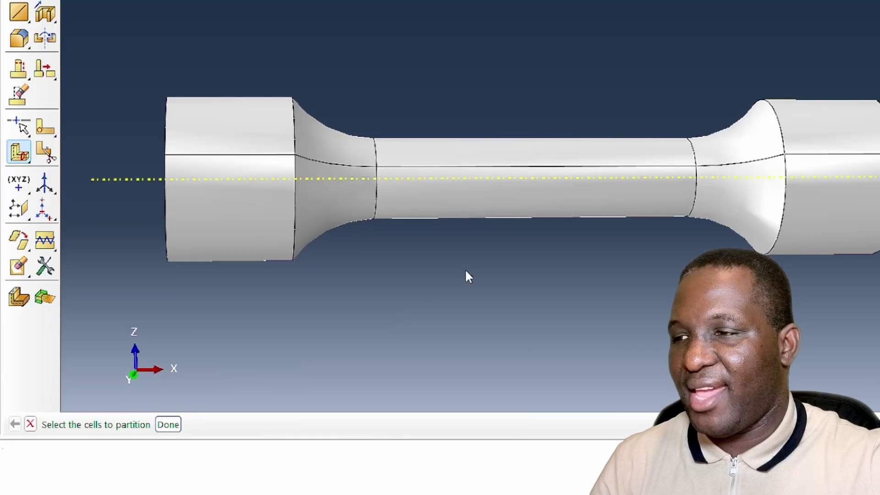
click(527, 167)
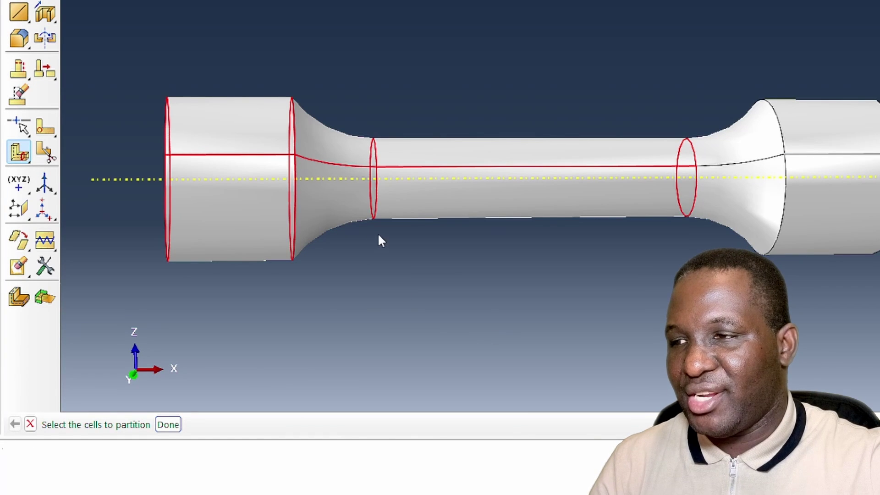
click(167, 424)
click(393, 431)
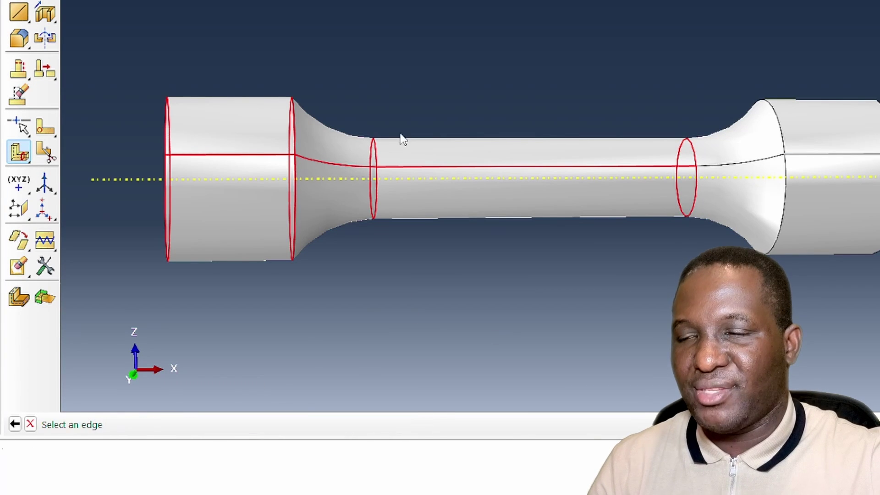
click(373, 170)
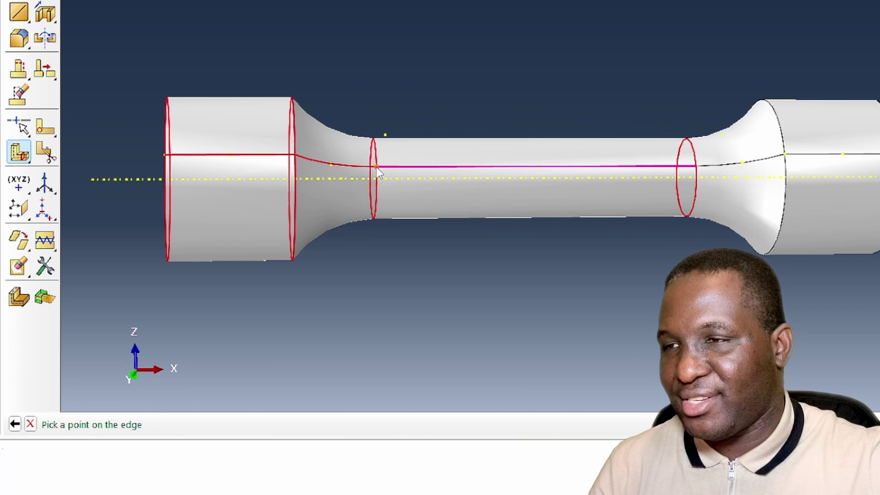
click(376, 167)
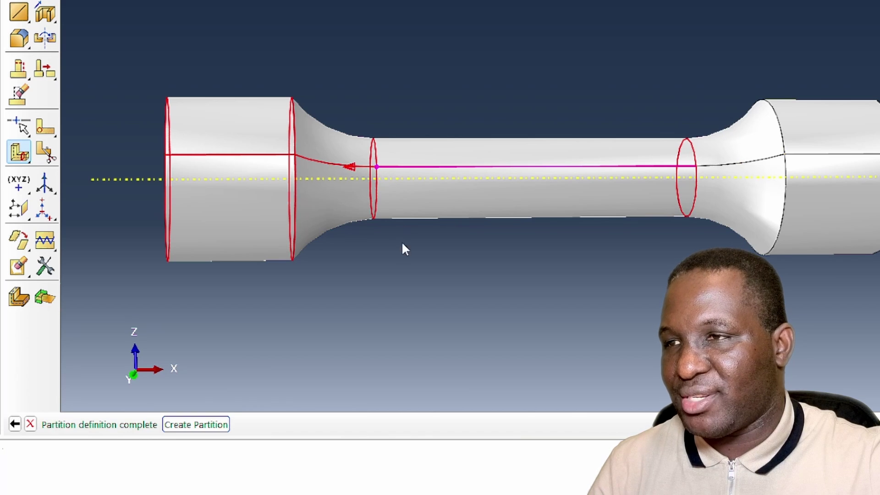
click(199, 423)
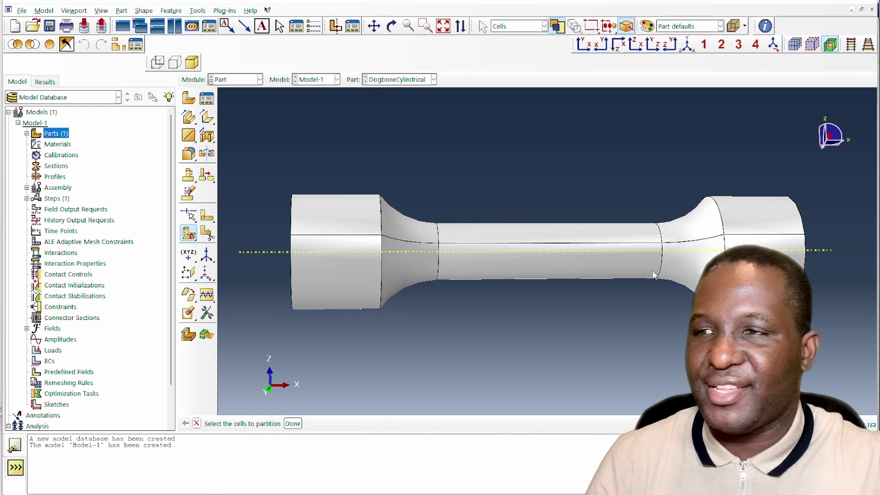
- Create a part-level geometry set named GaugeSection containing the middle gauge cell
click(653, 273)
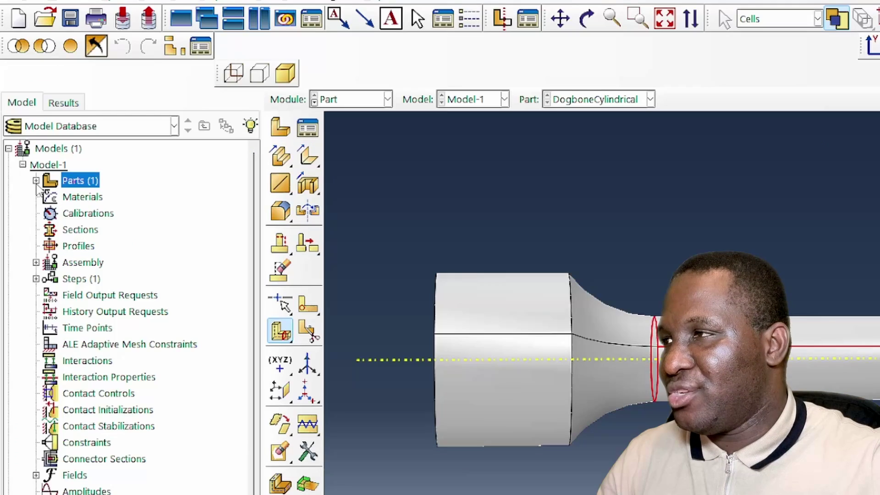
click(26, 134)
click(35, 143)
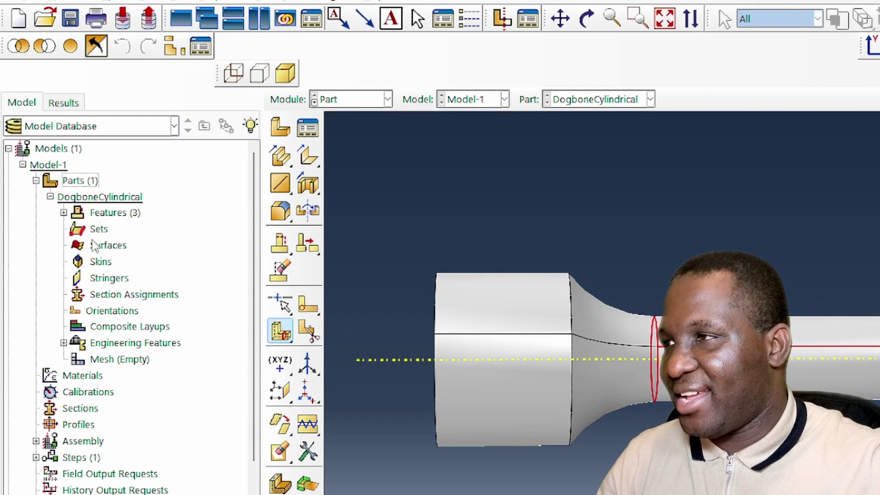
double_click(99, 229)
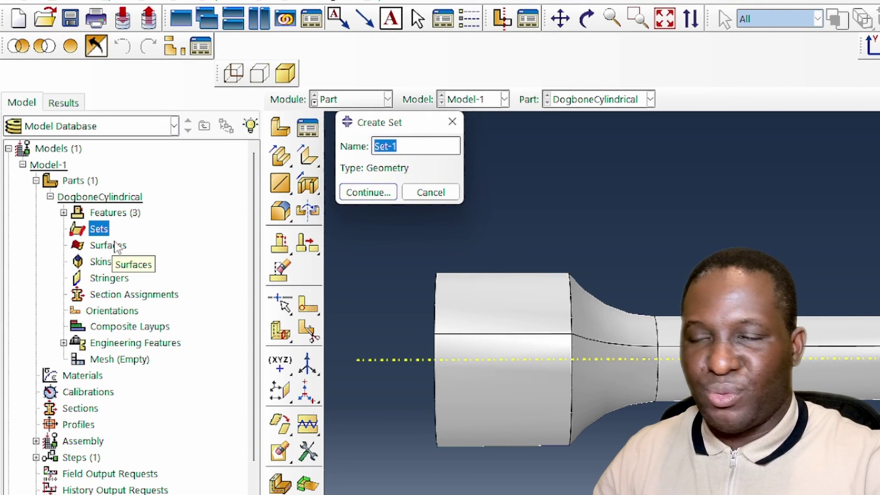
text(GaugeSection)
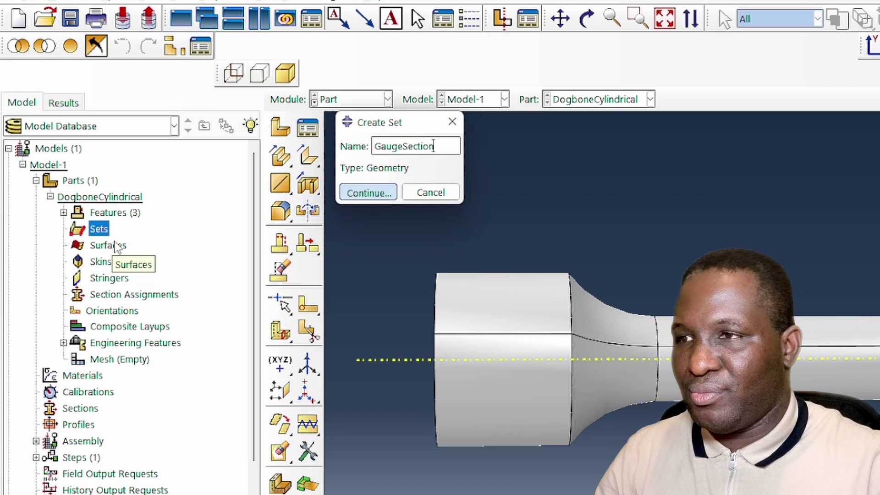
key(Return)
click(873, 366)
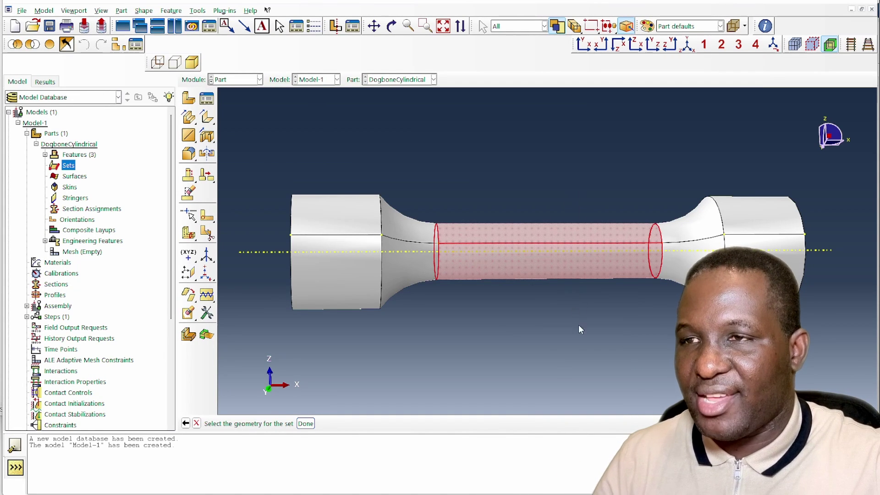
click(306, 424)
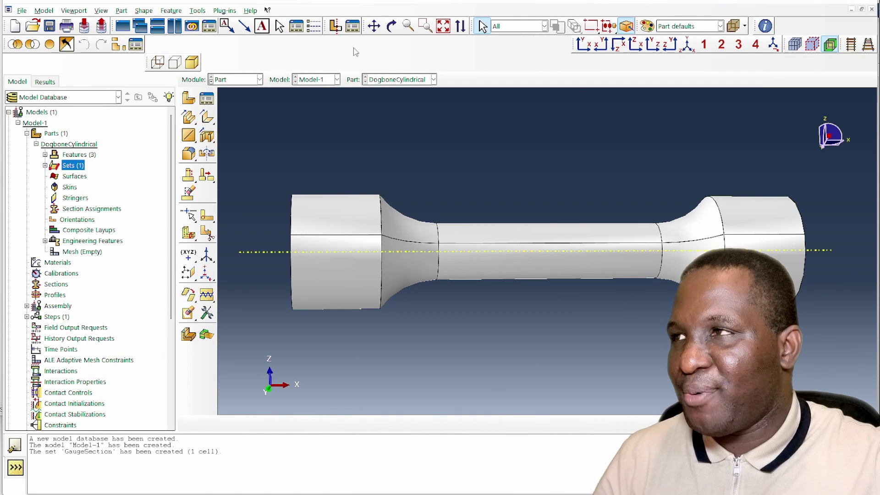
- Colour-code the part by sets and examine the gauge section from a rotated view
click(700, 29)
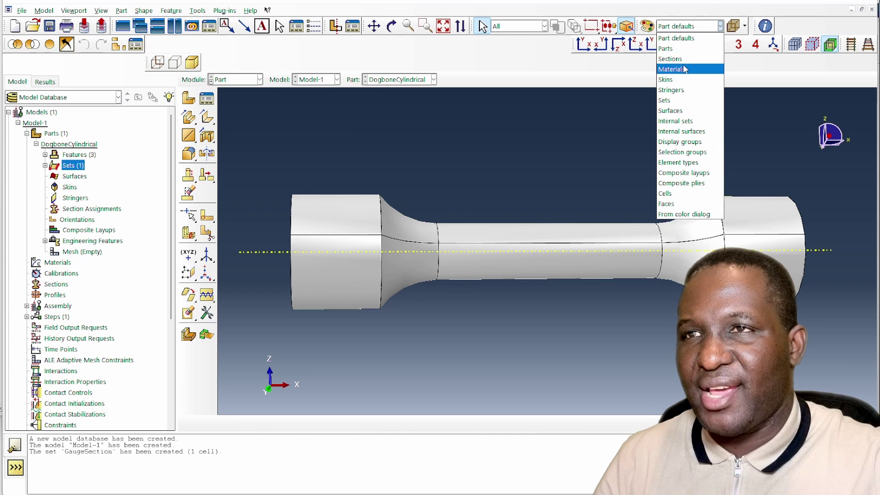
click(682, 101)
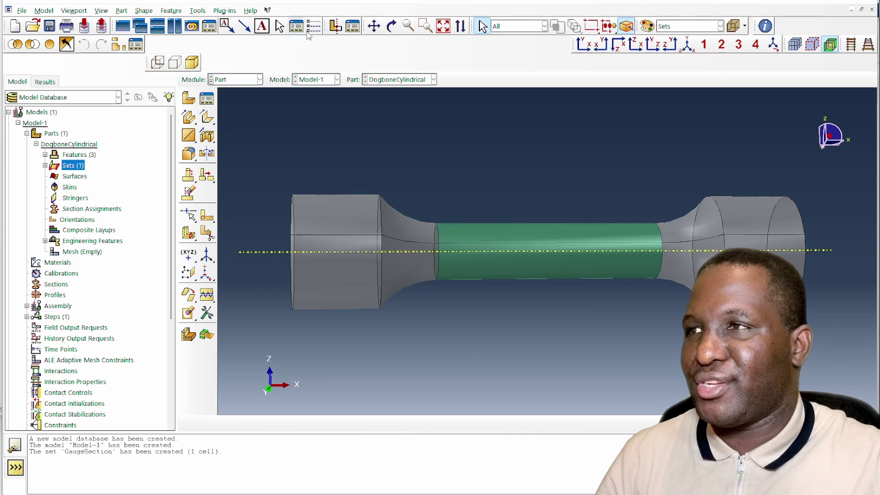
click(391, 26)
drag(581, 284, 555, 245)
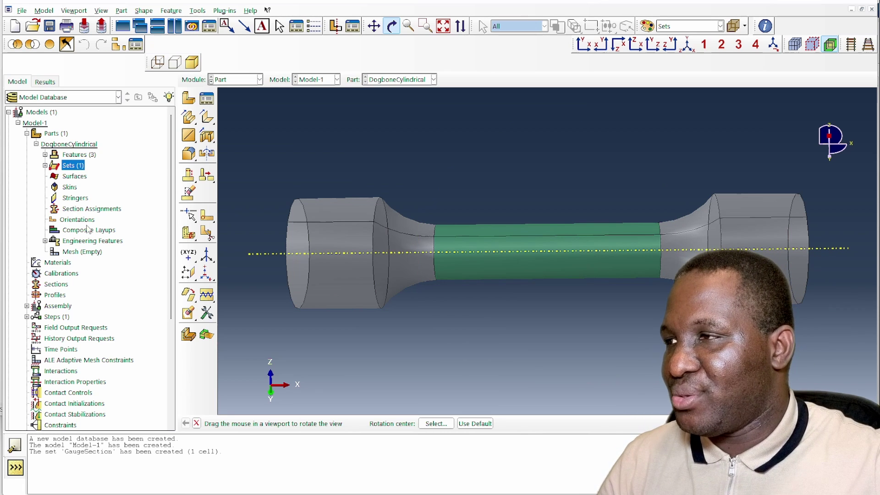
- Open the mesh of the DogboneCylindrical part and assign global seeds with an approximate size of 4
click(84, 253)
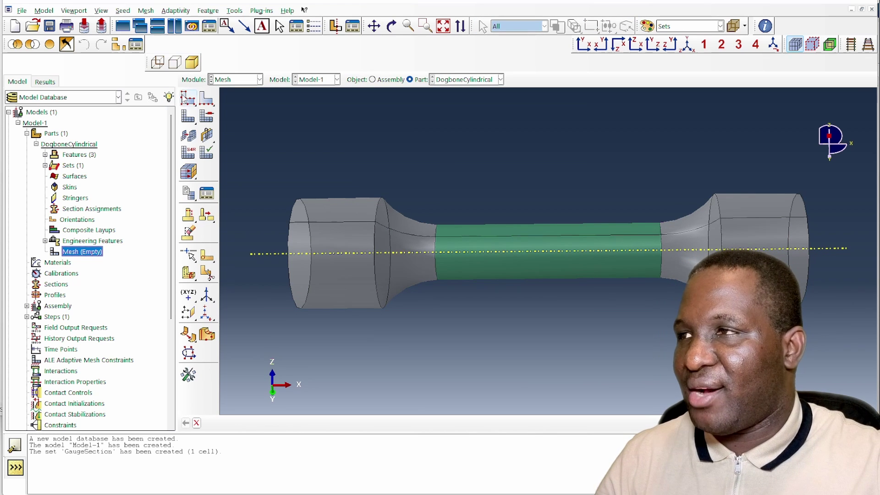
click(188, 98)
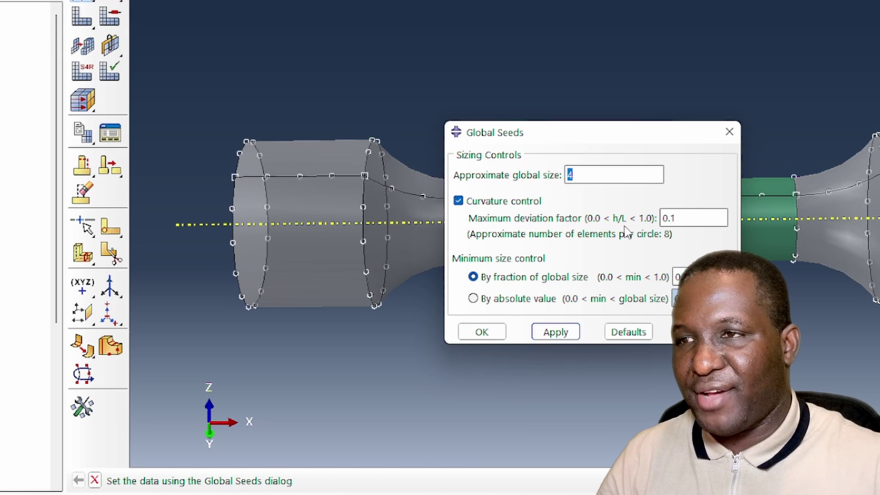
click(481, 334)
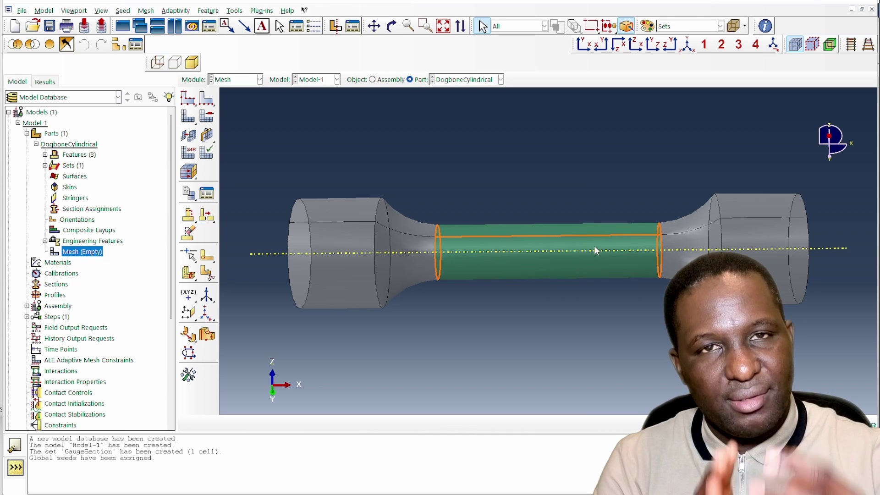
- Seed the gauge section's lengthwise edge by size with an approximate element size of 1 and no bias
click(205, 102)
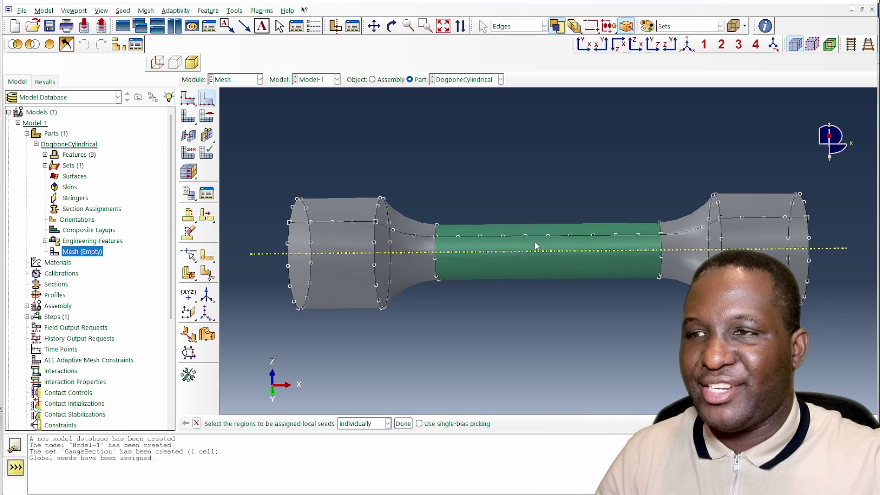
click(540, 235)
click(267, 479)
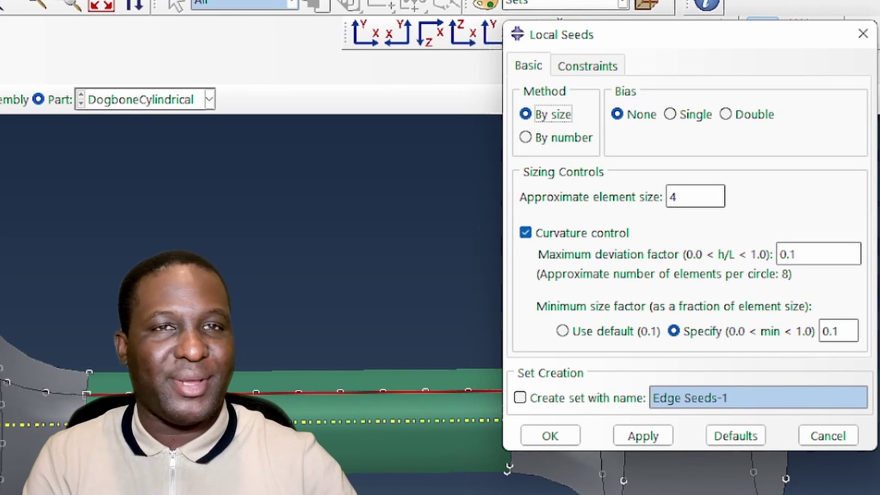
double_click(673, 197)
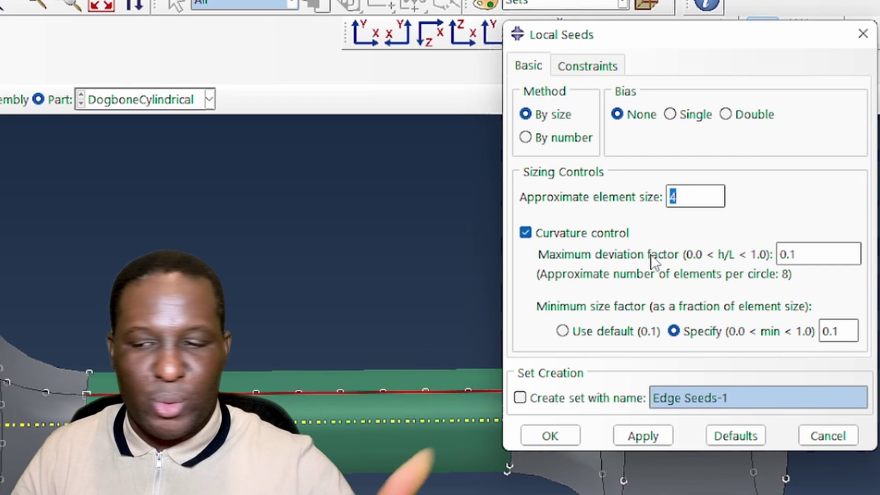
text(1)
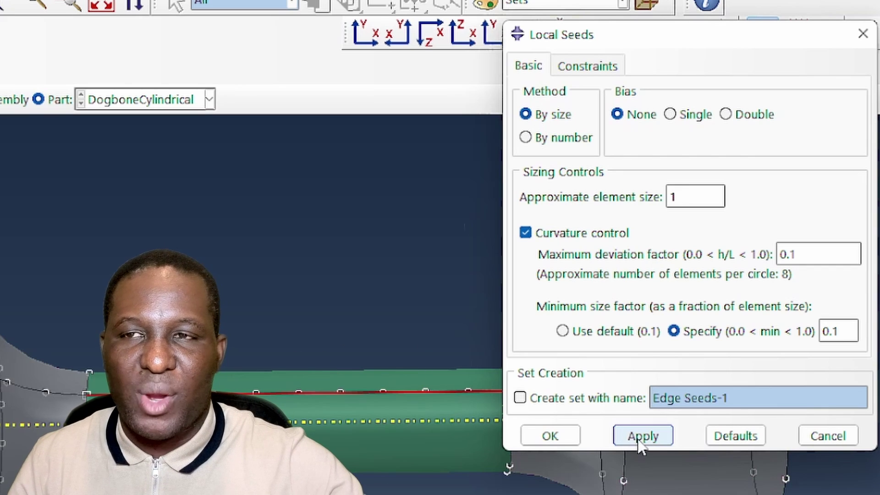
click(548, 440)
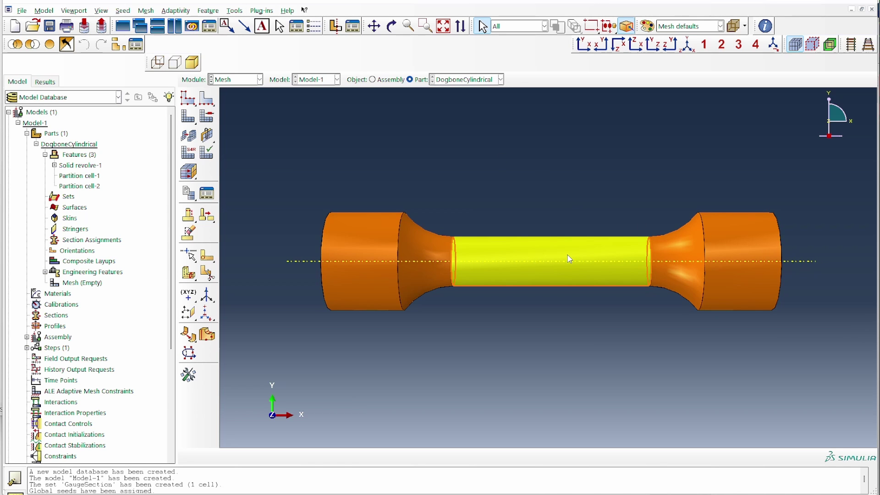
- Partition the +X end cell with a plane normal to its grip's lengthwise edge, through the endpoint where the grip meets the curved transition
click(414, 233)
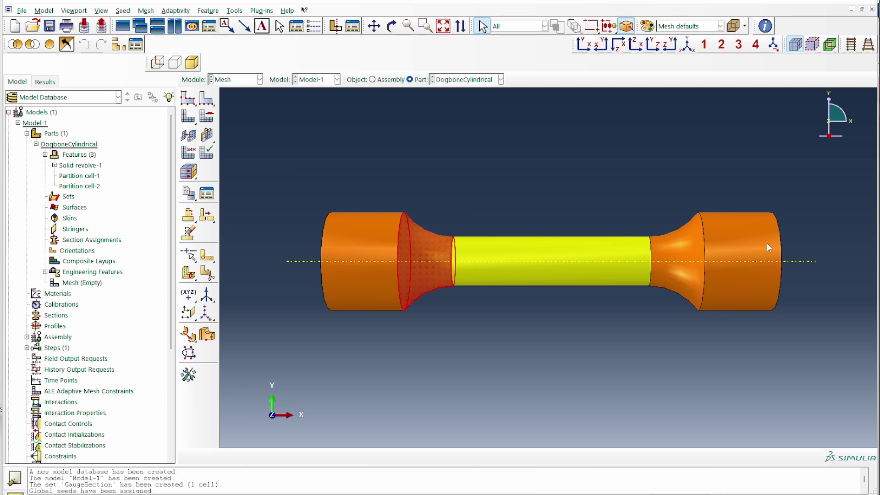
middle_click(751, 250)
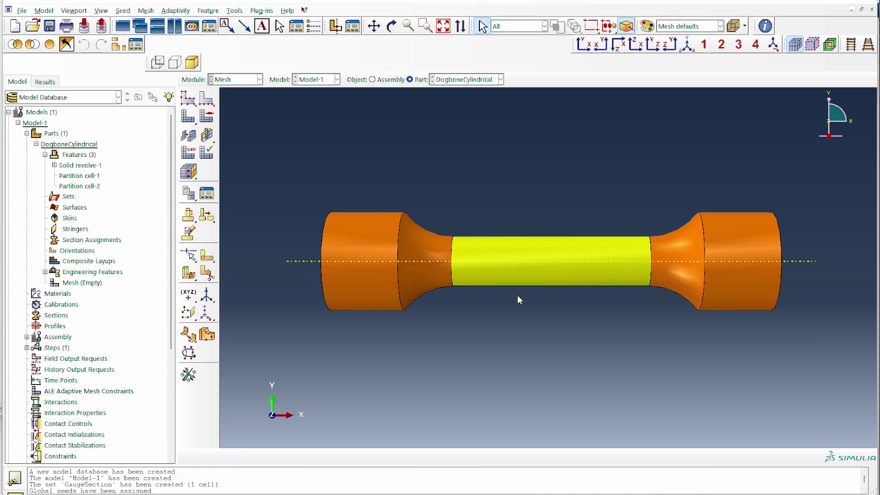
click(194, 275)
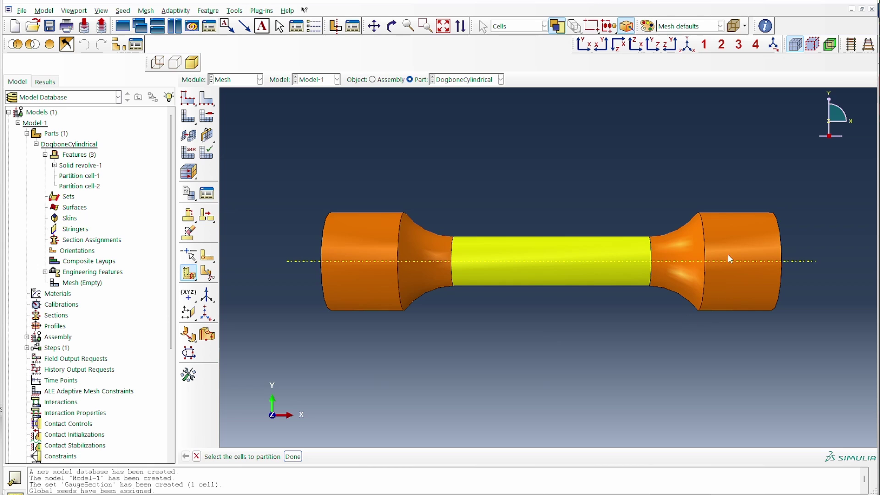
click(739, 295)
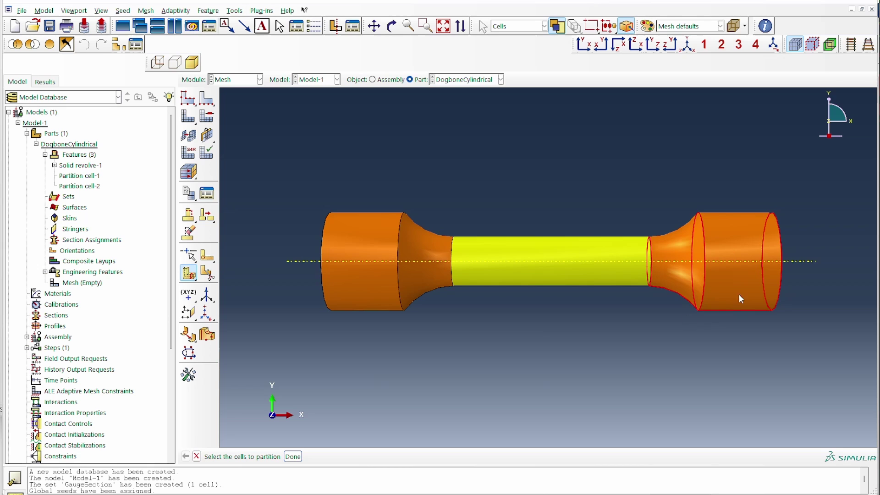
click(292, 457)
click(451, 456)
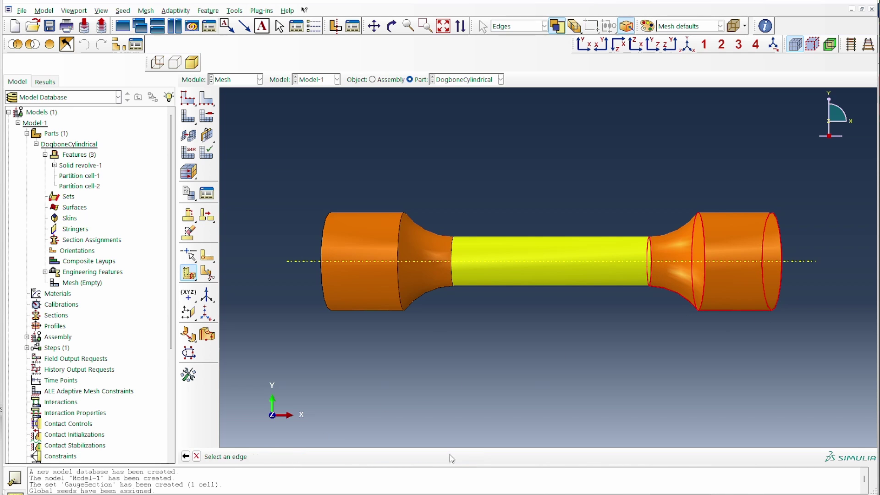
click(391, 26)
drag(607, 222, 502, 310)
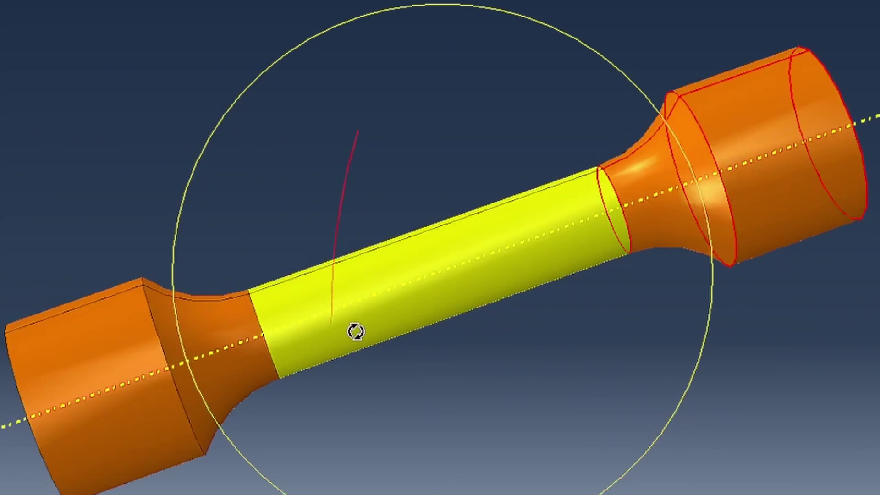
drag(357, 330, 817, 334)
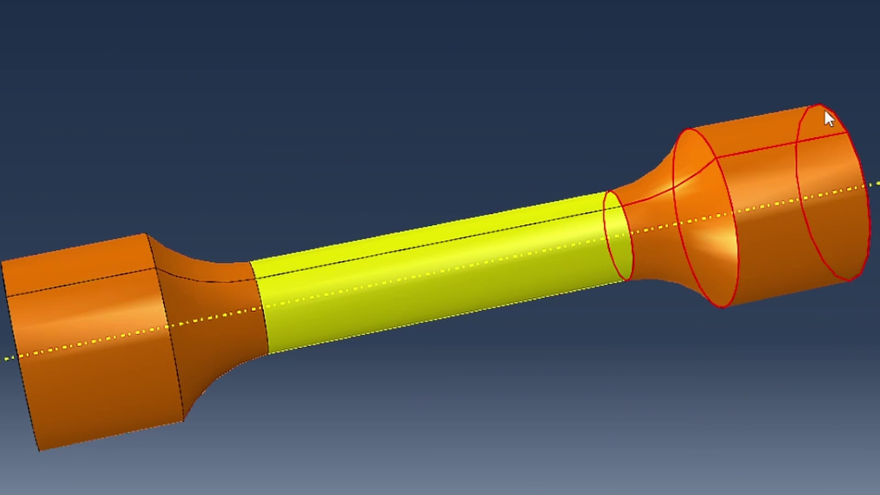
click(779, 145)
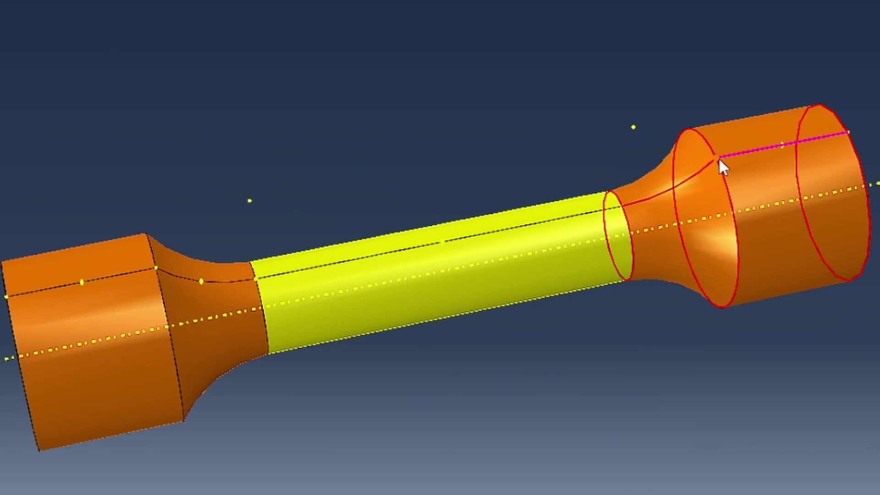
click(716, 159)
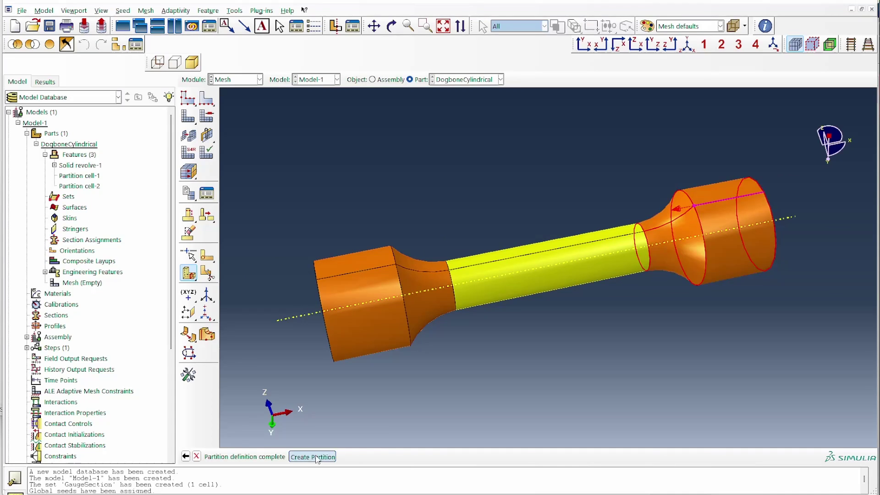
middle_click(466, 381)
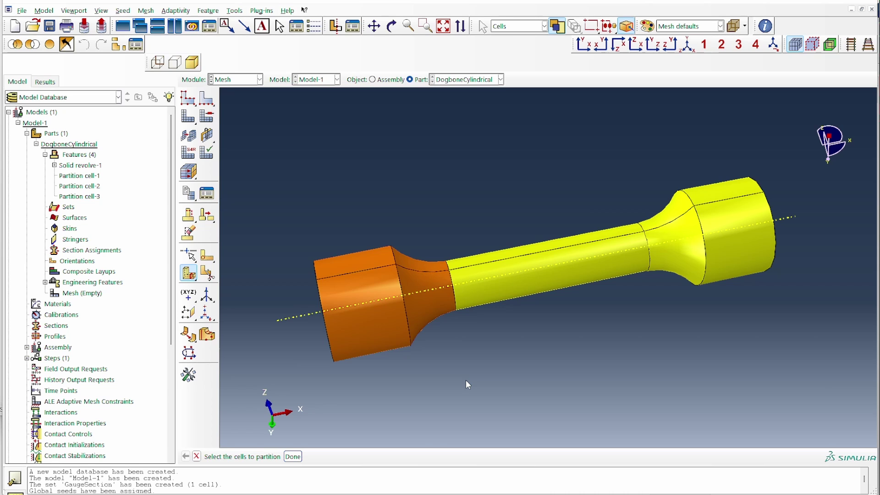
- Partition the -X end cell with a plane normal to its grip's lengthwise edge, through the endpoint where the grip meets the curved transition
click(351, 288)
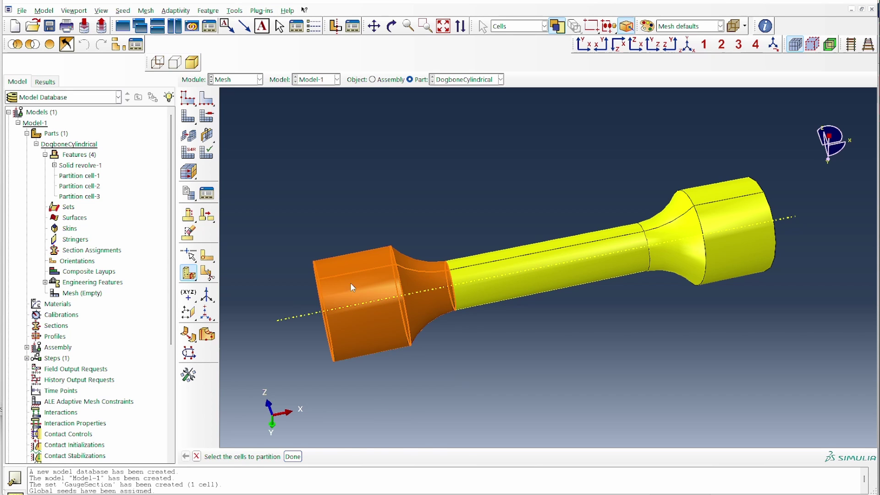
click(354, 298)
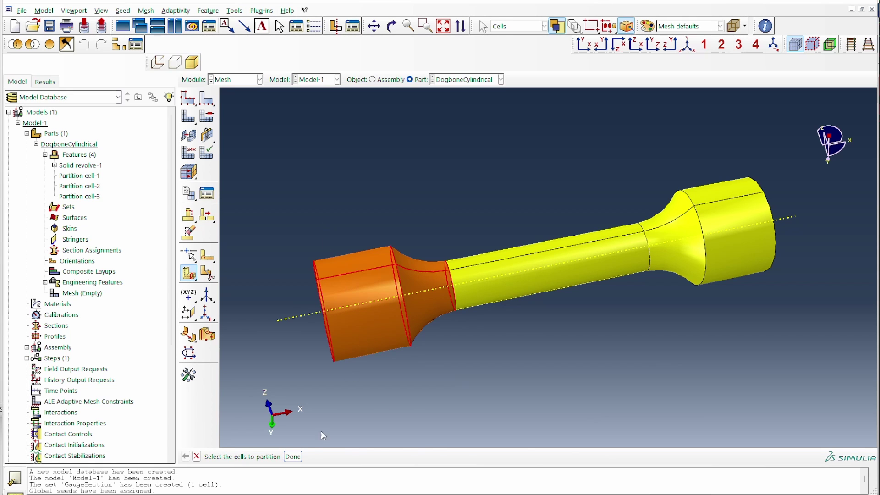
click(293, 456)
click(453, 457)
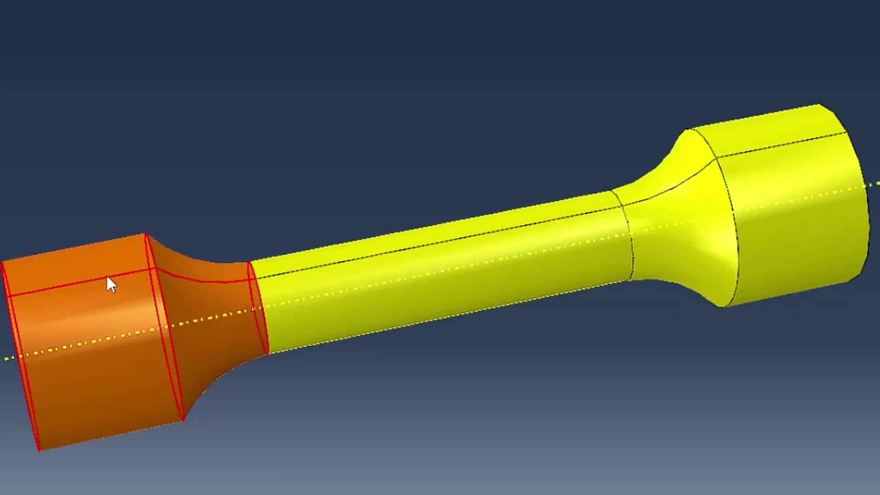
click(155, 268)
click(153, 269)
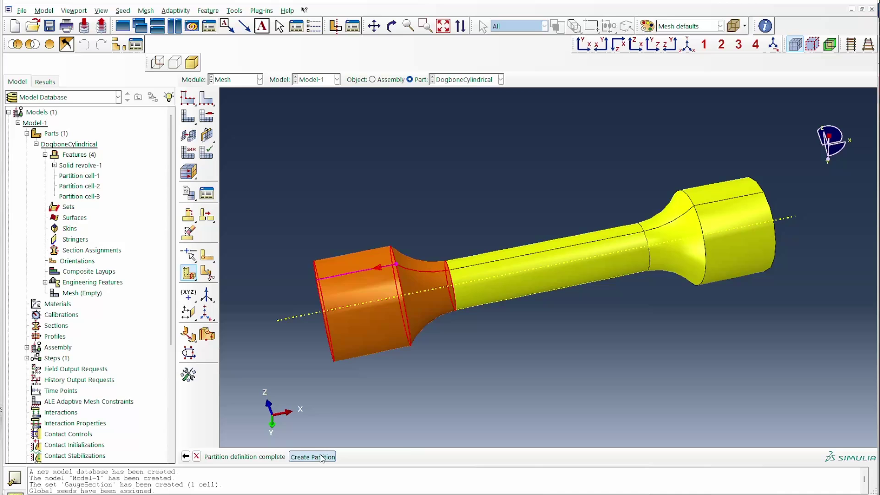
click(320, 458)
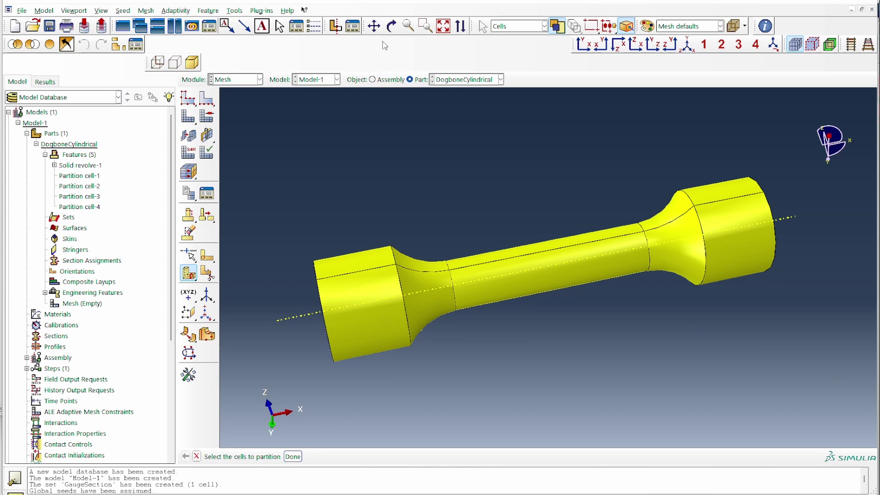
- Assign mesh controls to all cells of the part: Hex element shape, Sweep technique and Medial axis algorithm
click(582, 45)
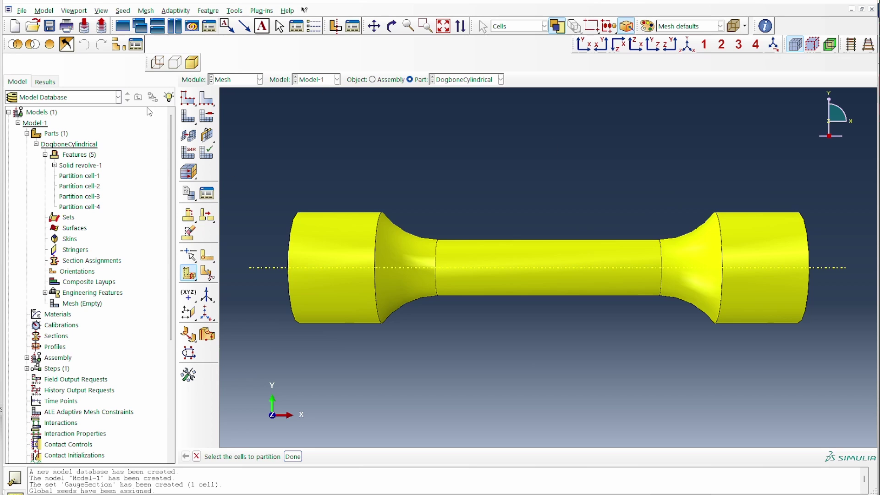
click(206, 117)
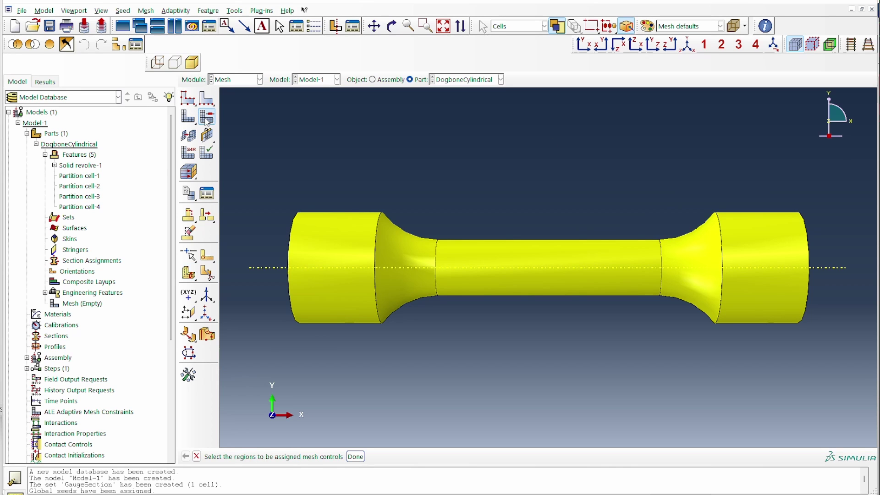
drag(322, 216, 841, 407)
click(356, 456)
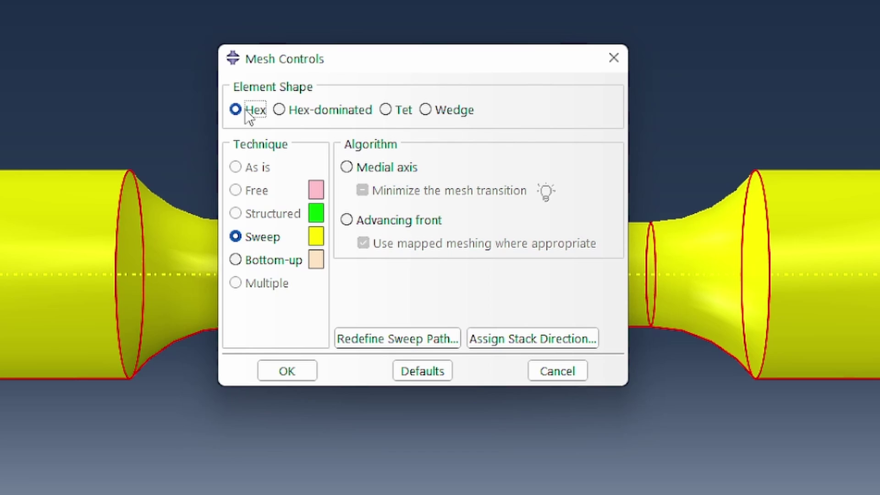
click(374, 169)
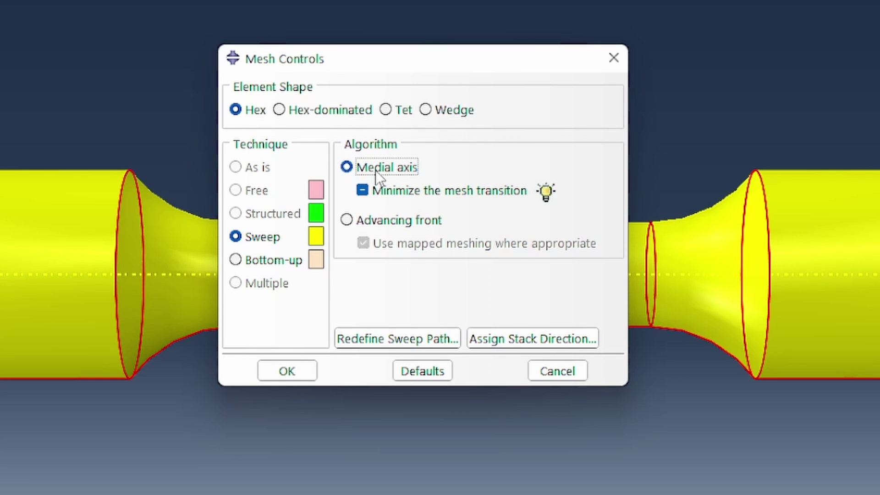
click(298, 369)
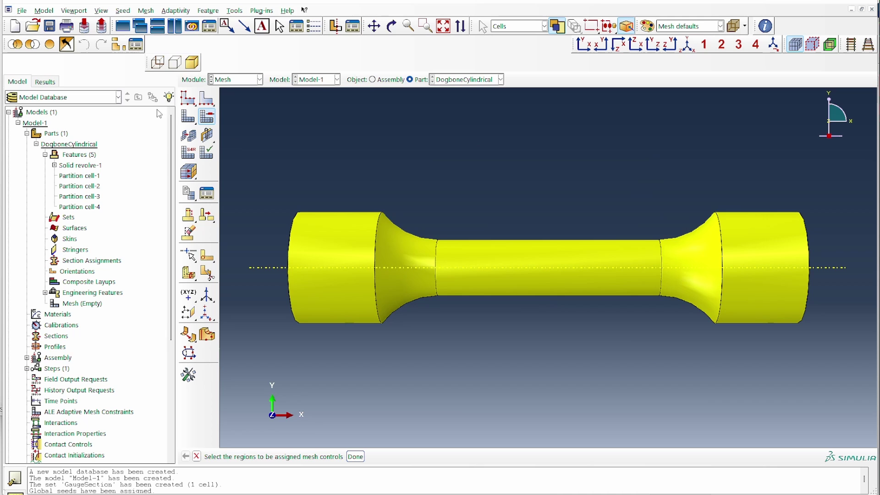
- Generate the mesh on the whole DogboneCylindrical part
click(188, 116)
click(276, 457)
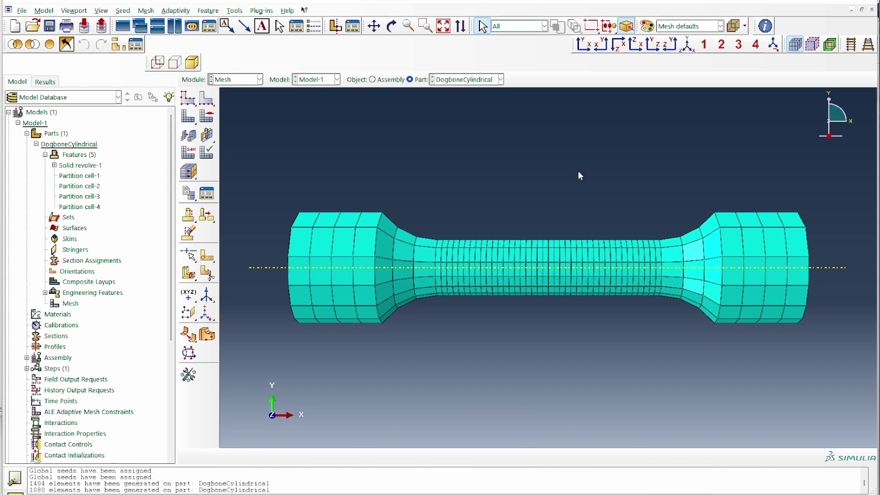
scroll(573, 274, down, 1)
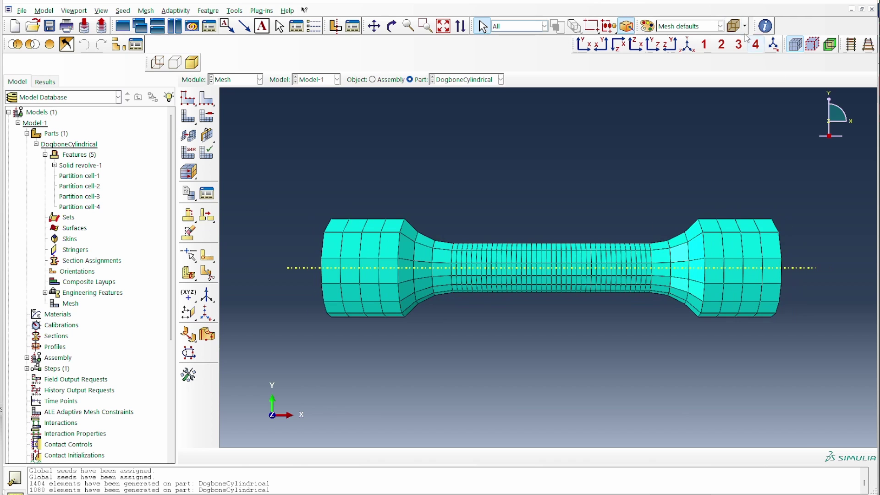
- Create a geometry set named GaugeSection from the narrow middle cell of the specimen
double_click(68, 217)
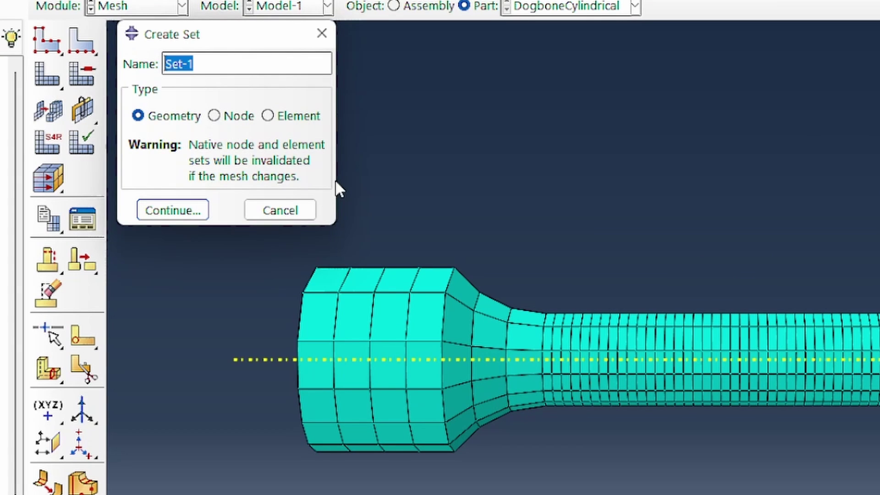
text(GaugeSection)
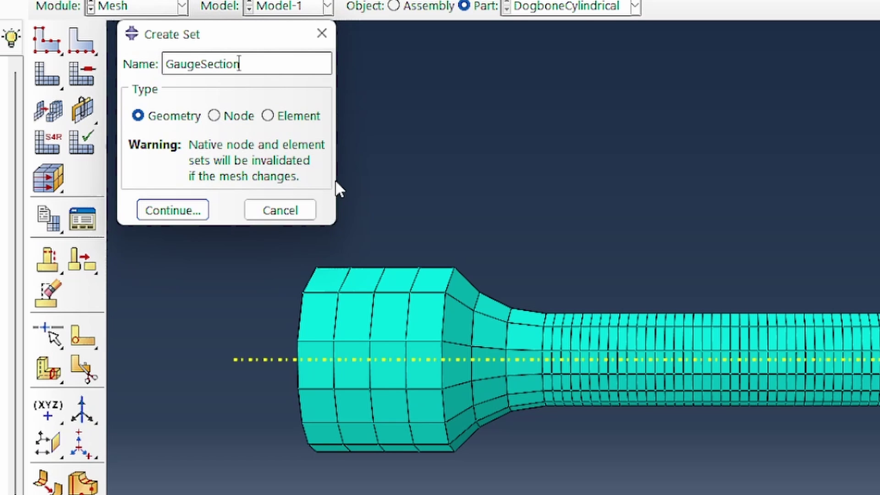
key(Return)
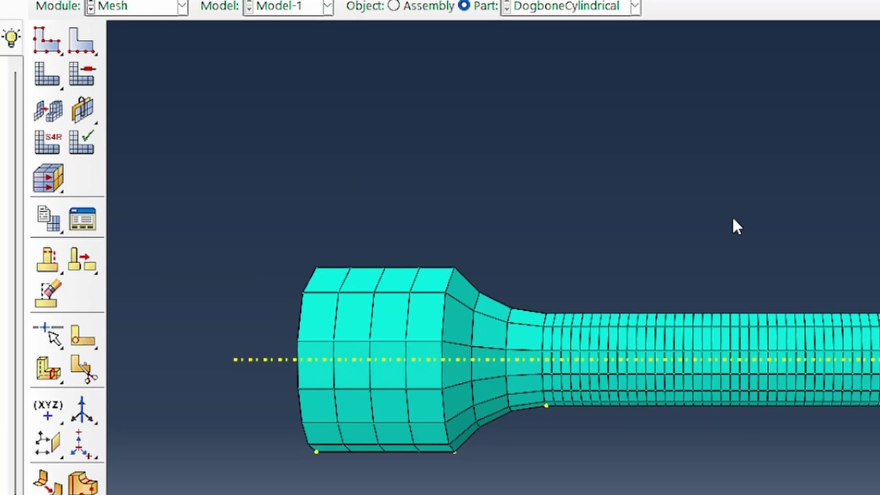
click(733, 348)
click(306, 460)
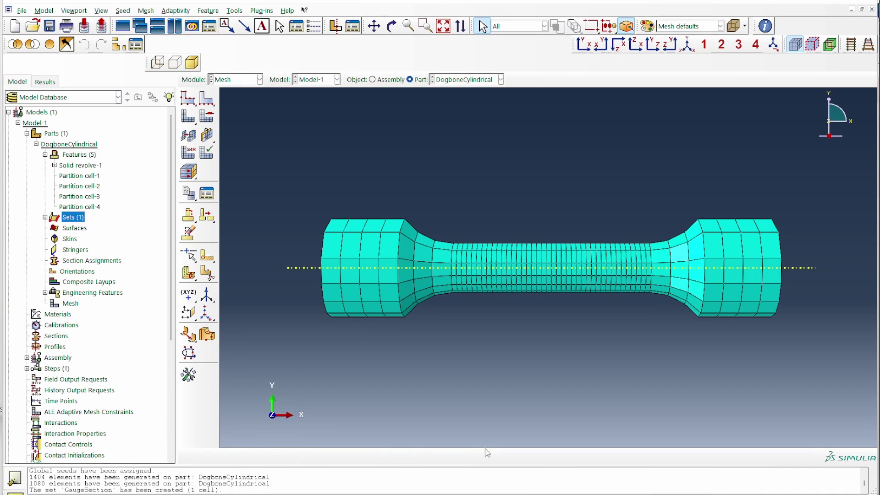
- Create a geometry set named GripTop from the grip cell at the +X end
double_click(67, 216)
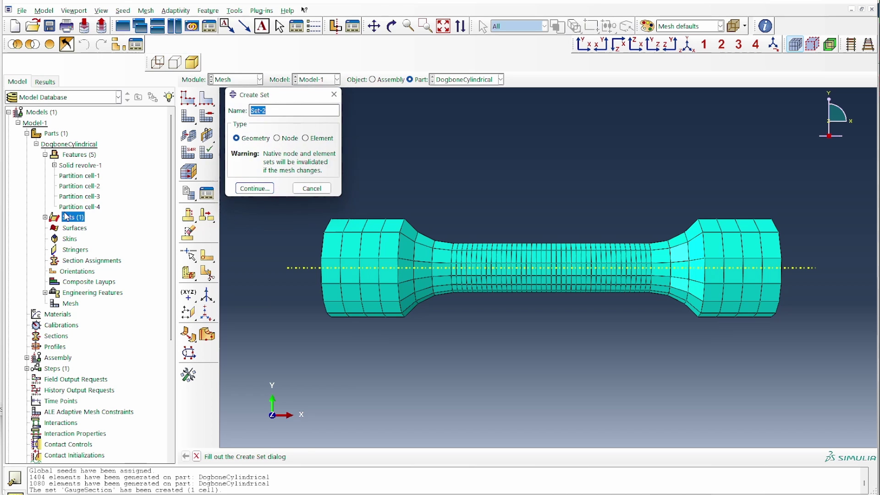
text(GripTop)
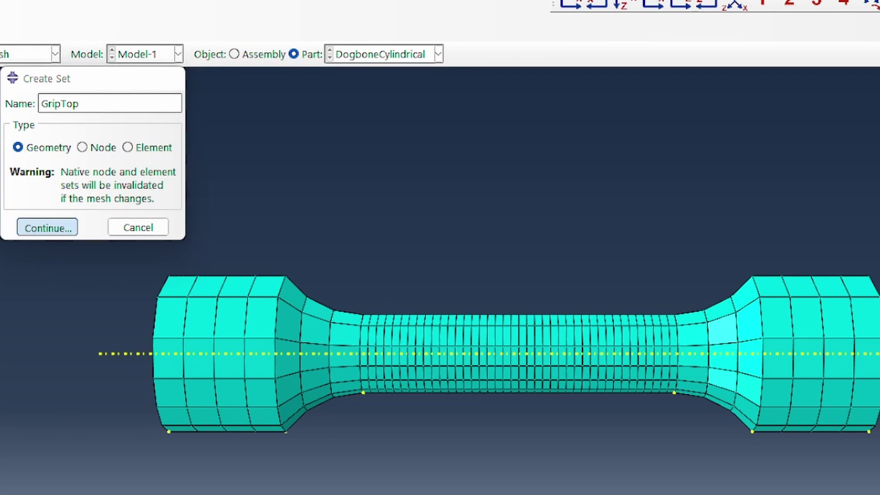
key(Return)
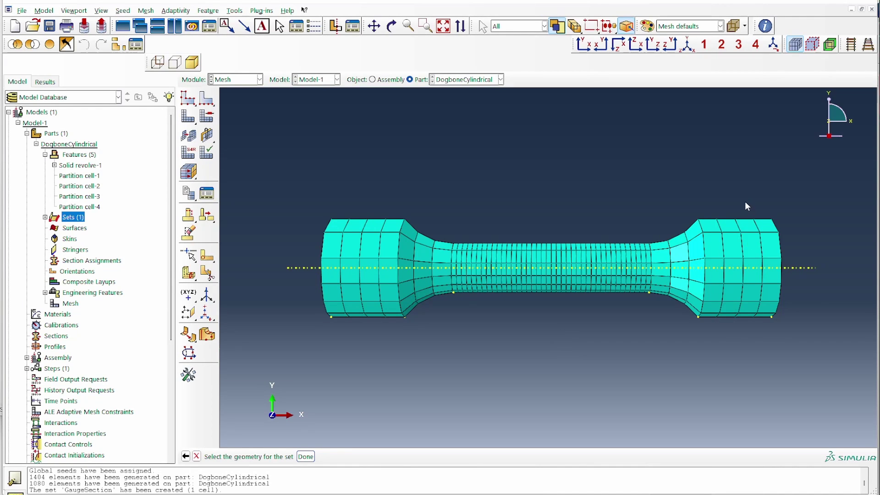
click(742, 305)
click(305, 457)
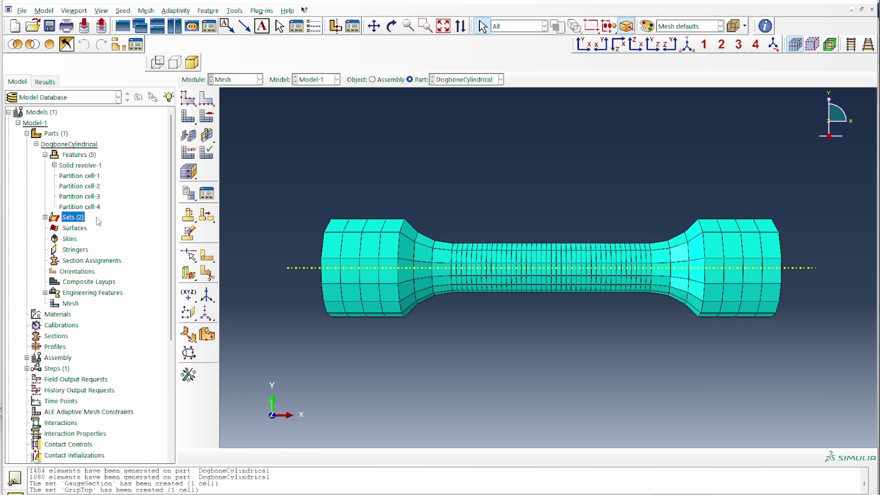
- Create a geometry set named GripBase from the grip at the -X end
double_click(70, 219)
text(Gb)
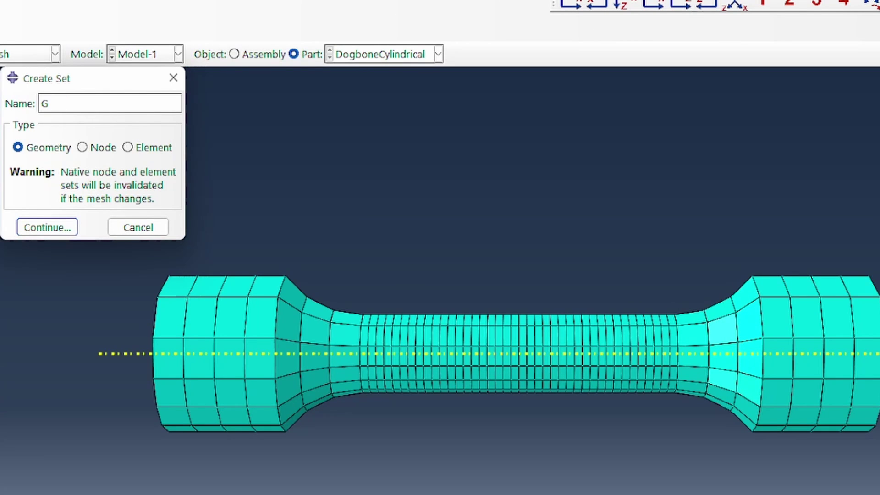
text(ipBase)
key(Return)
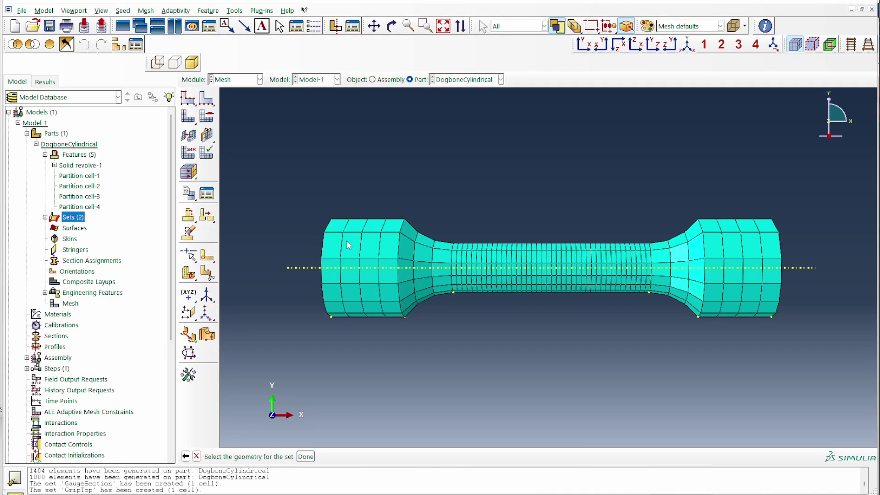
click(196, 316)
click(304, 457)
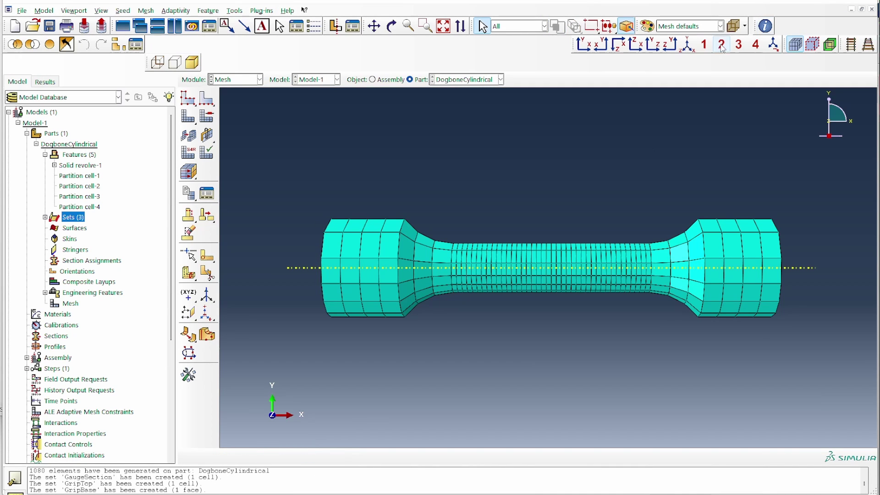
- Colour-code the part by sets to check the gauge and grip regions
click(703, 26)
click(672, 100)
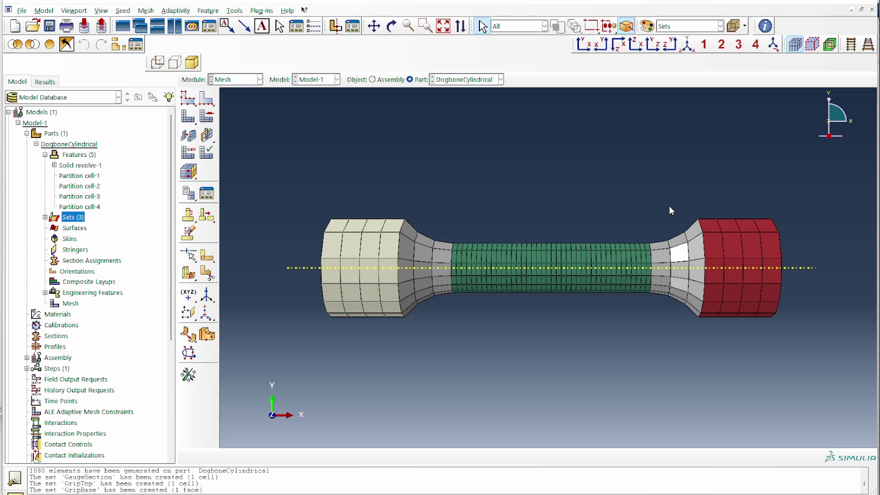
right_click(669, 205)
- Create a new material in Model-1 and name it AISI_Steel_JC
click(40, 149)
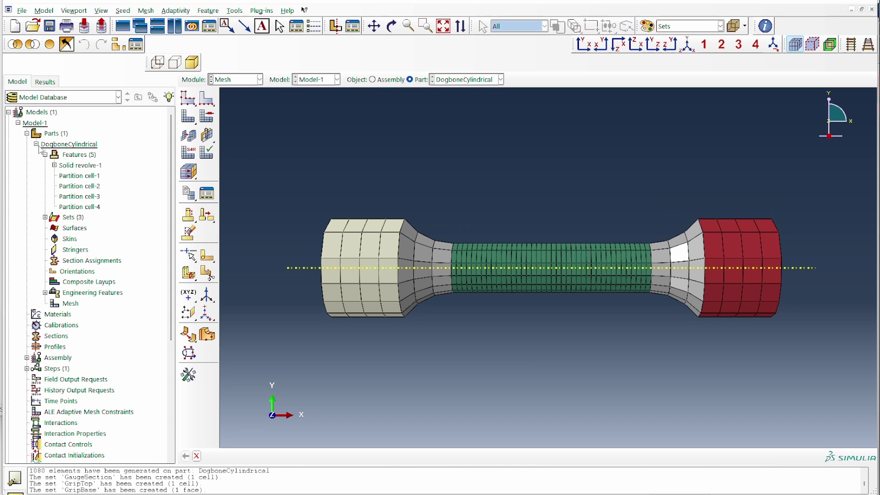
click(37, 144)
click(55, 155)
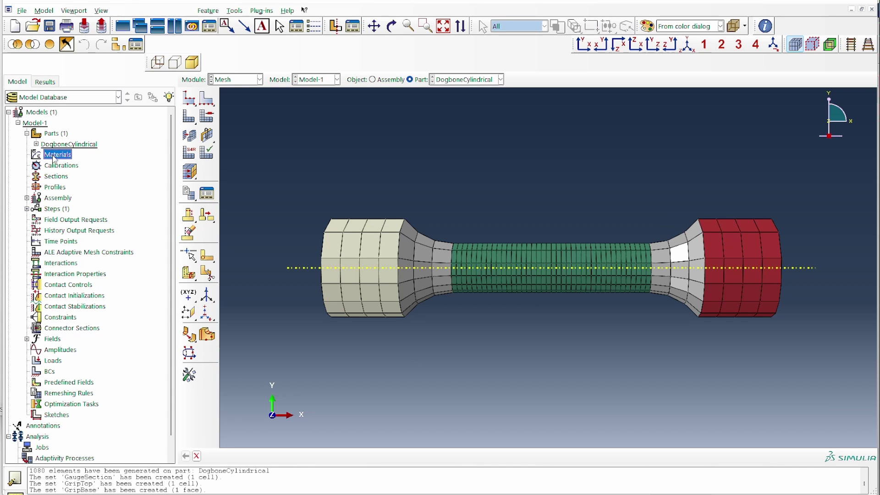
double_click(55, 155)
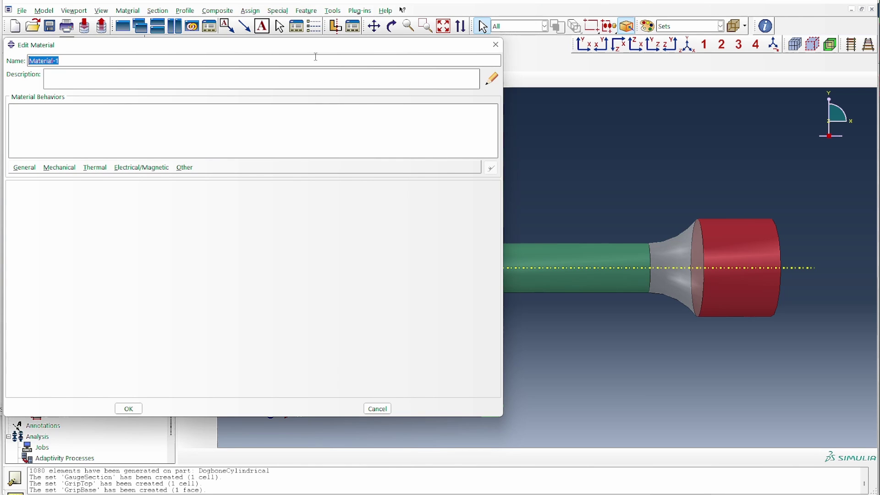
drag(318, 46, 601, 85)
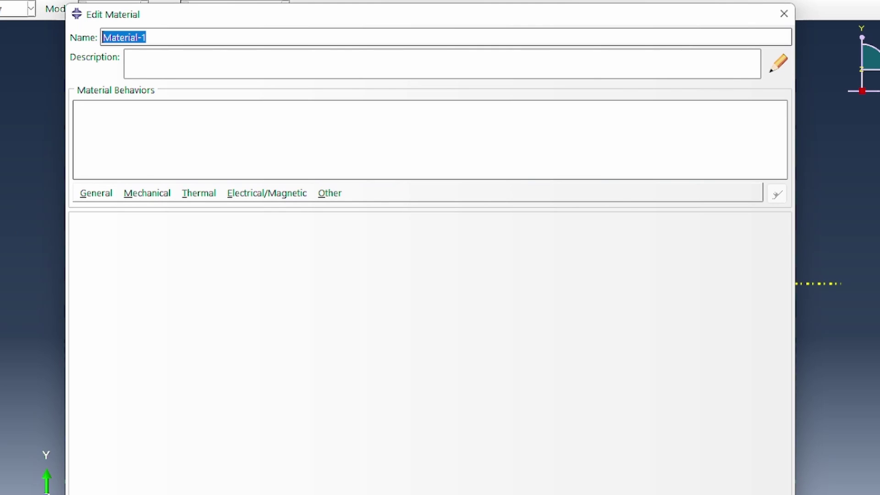
text(Steel_)
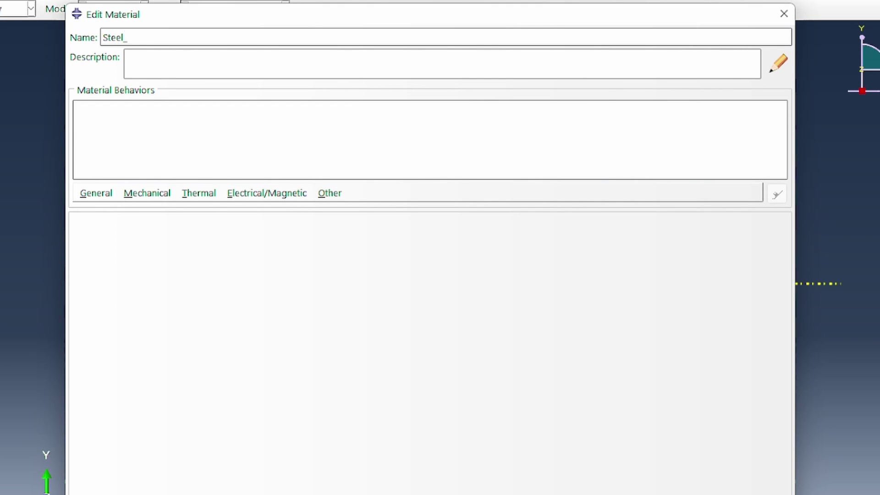
text(JC)
text(AIS)
key(BackSpace)
key(BackSpace)
text(ISI)
- Add isotropic Elastic behavior to the material with Young's modulus 210e3 and Poisson's ratio 0.33
click(166, 193)
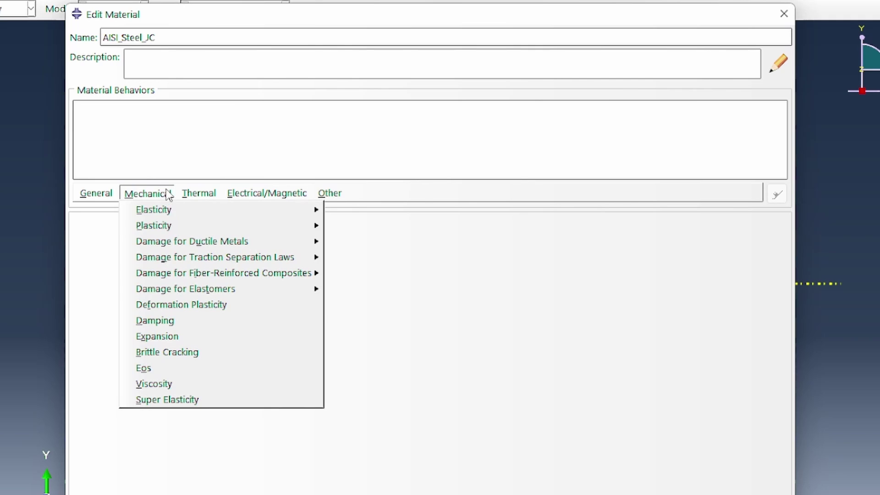
mouse_move(169, 210)
click(381, 212)
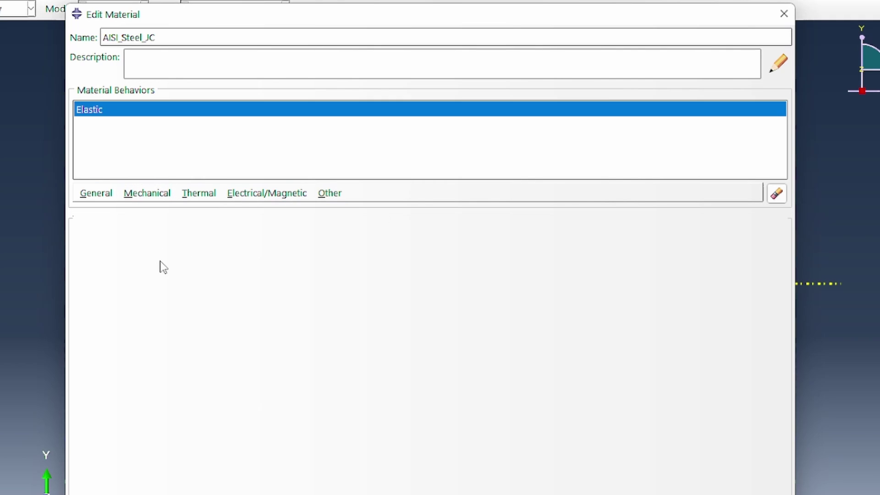
click(152, 406)
text(210e3)
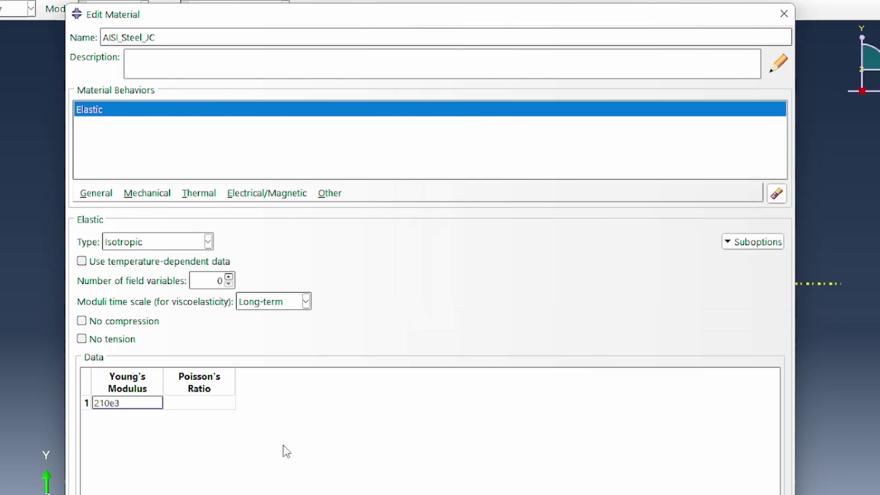
key(Tab)
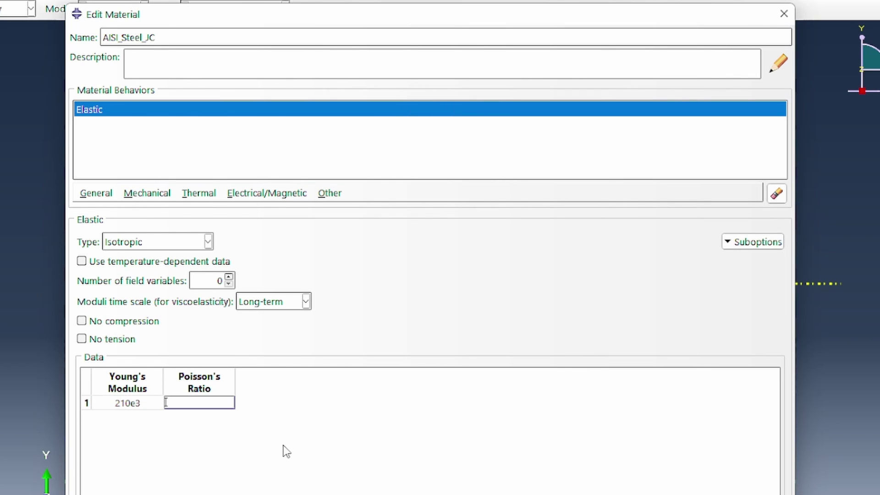
text(0.33)
- Add Plastic behavior to the AISI_Steel_JC material
click(145, 193)
mouse_move(192, 231)
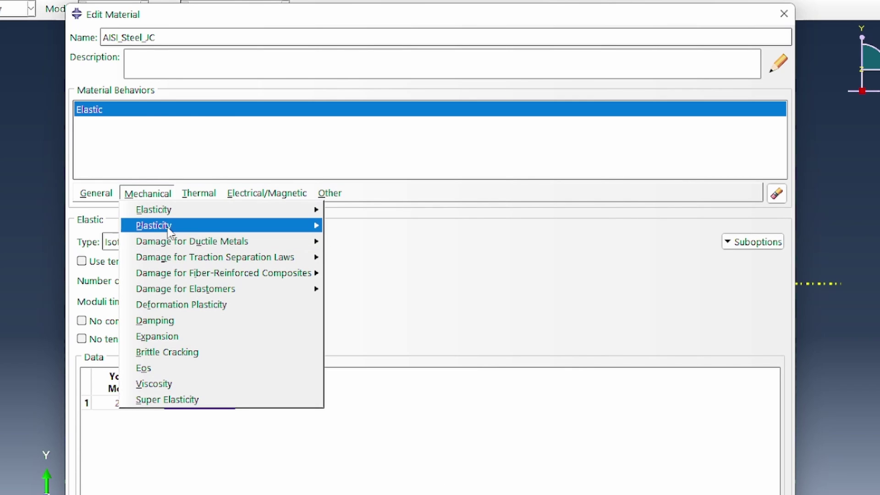
key(Escape)
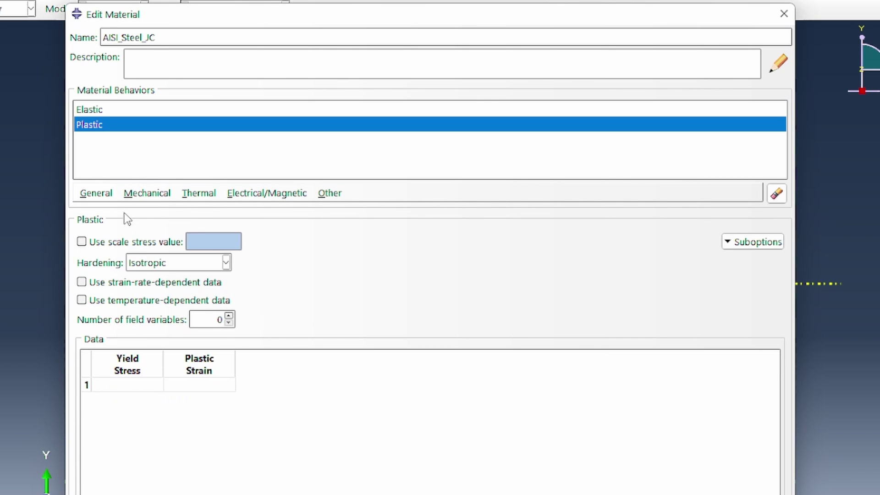
- Set the plastic hardening to Johnson-Cook and enter A 305, B 1161, n 0.610 and m 0.517
click(168, 262)
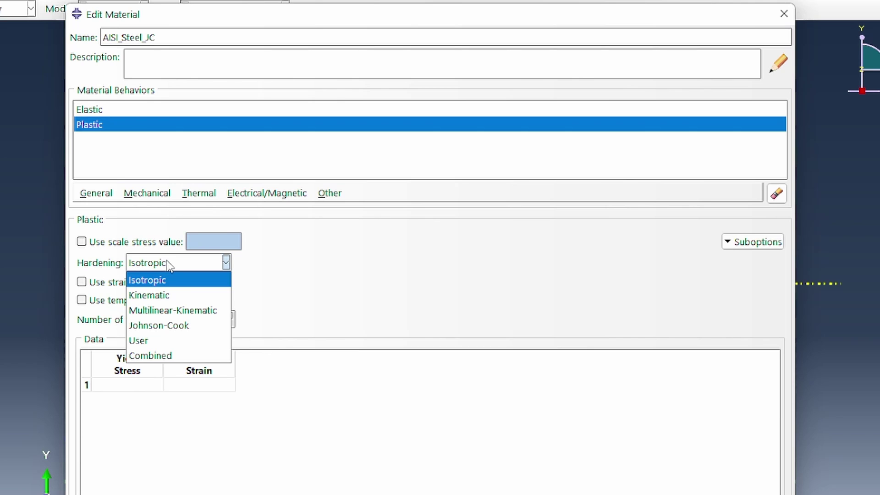
click(172, 325)
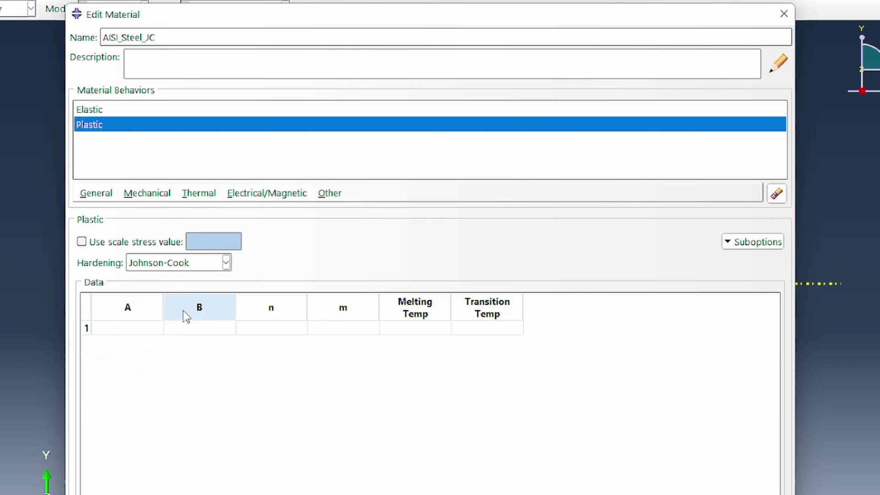
click(153, 326)
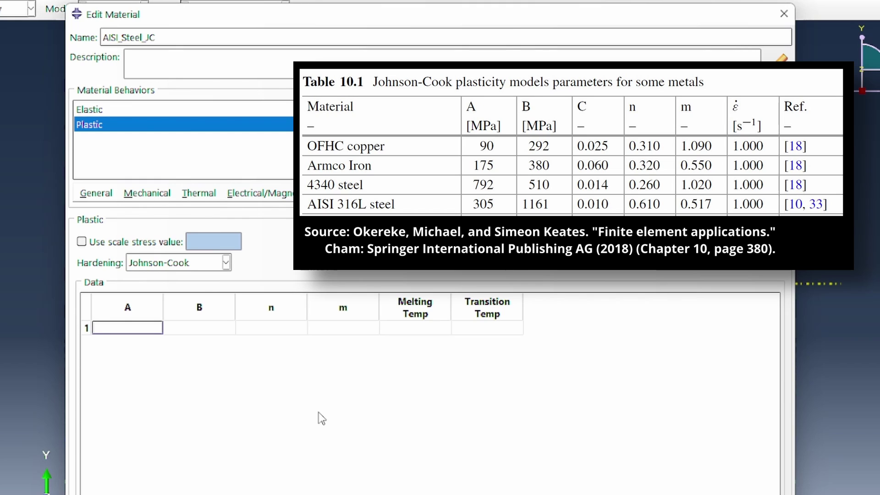
text(305)
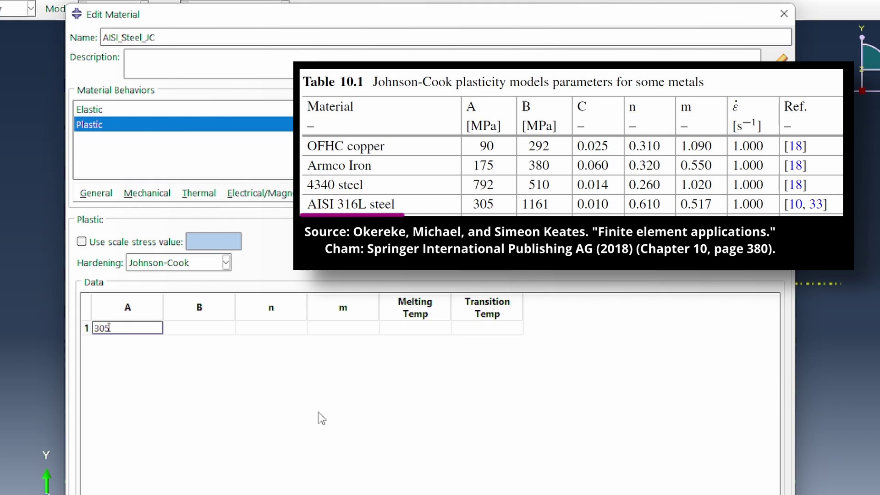
key(Tab)
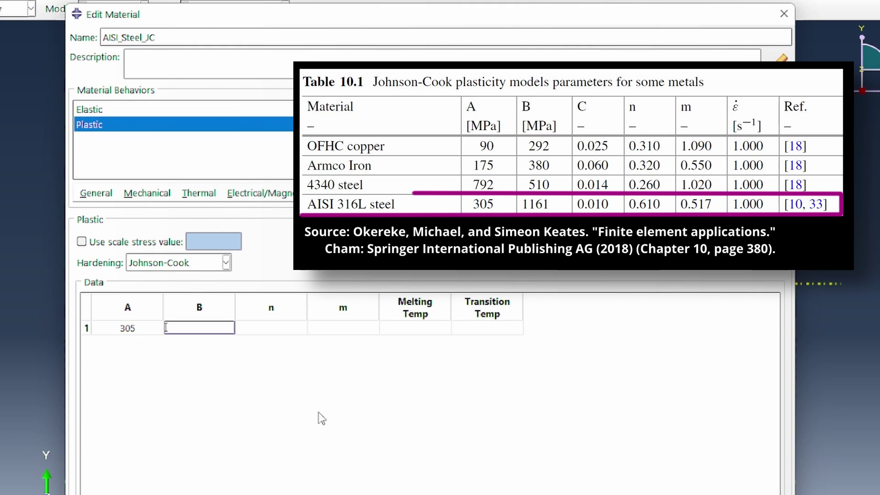
text(116)
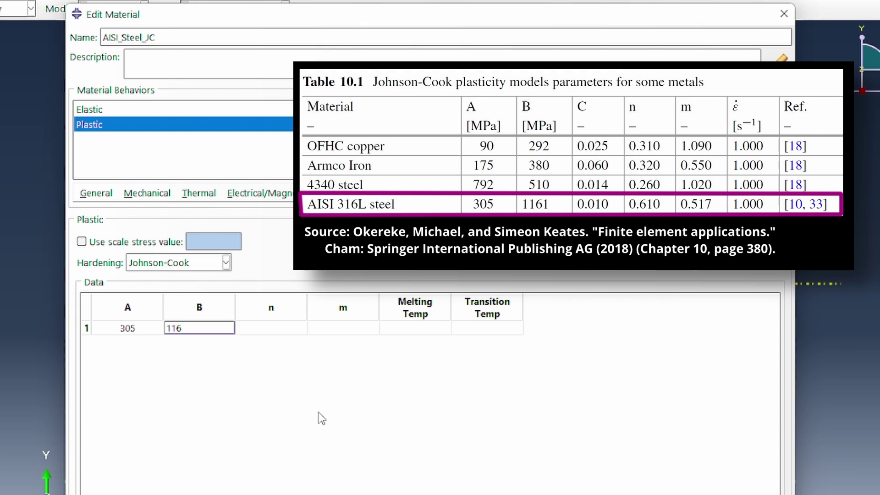
text(1)
key(Tab)
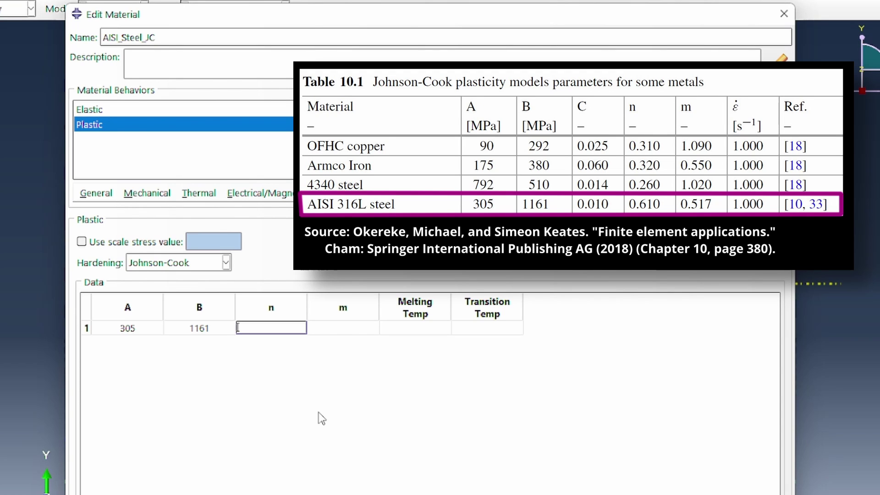
text(0.610)
key(Tab)
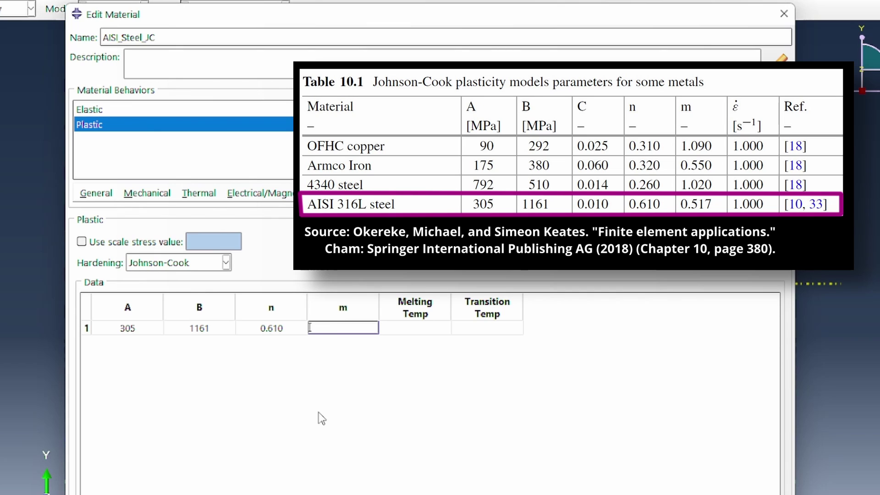
text(0.517)
key(Tab)
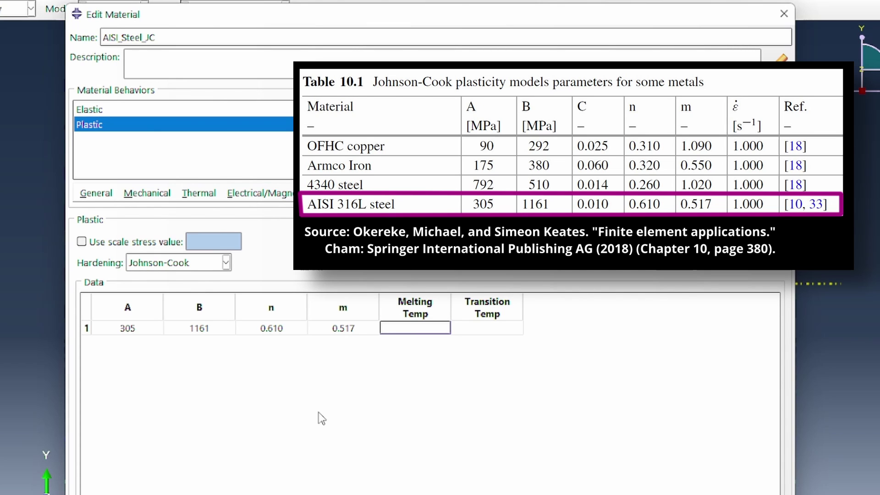
- Set the Johnson-Cook melting temperature to 1300 and the transition temperature to 1000
text(1300)
key(Tab)
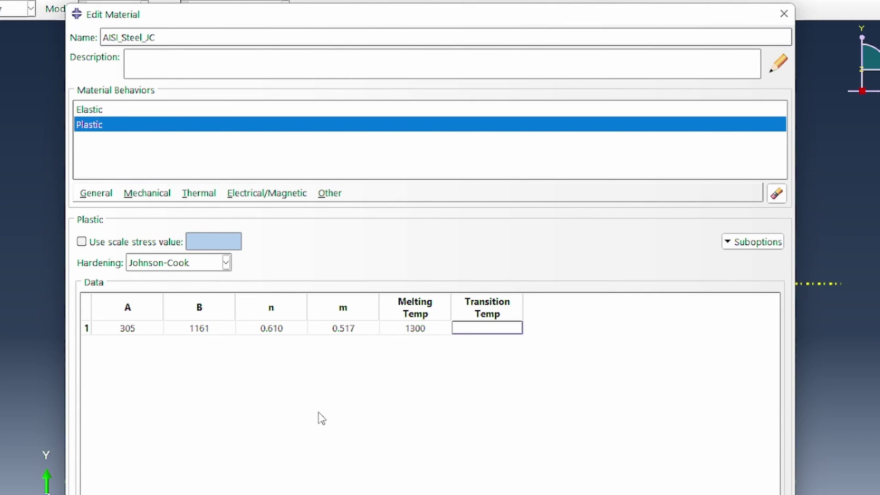
text(1000)
key(Return)
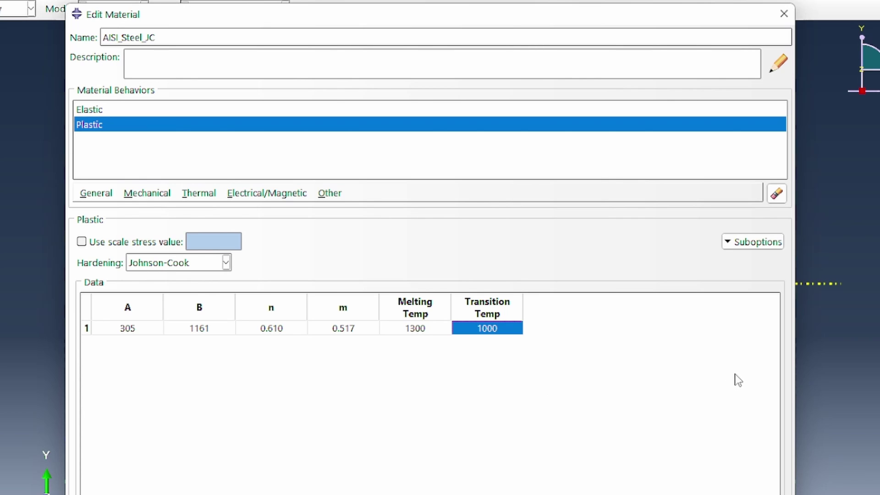
- Add a Rate Dependent suboption with Johnson-Cook hardening, C 0.010 and epsilon dot zero 1.0, to the plastic behavior
click(753, 242)
click(755, 258)
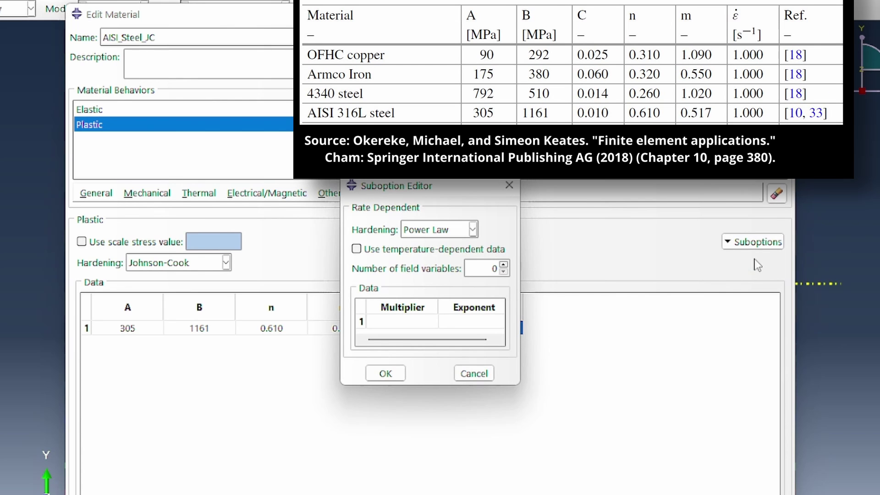
click(453, 230)
click(441, 278)
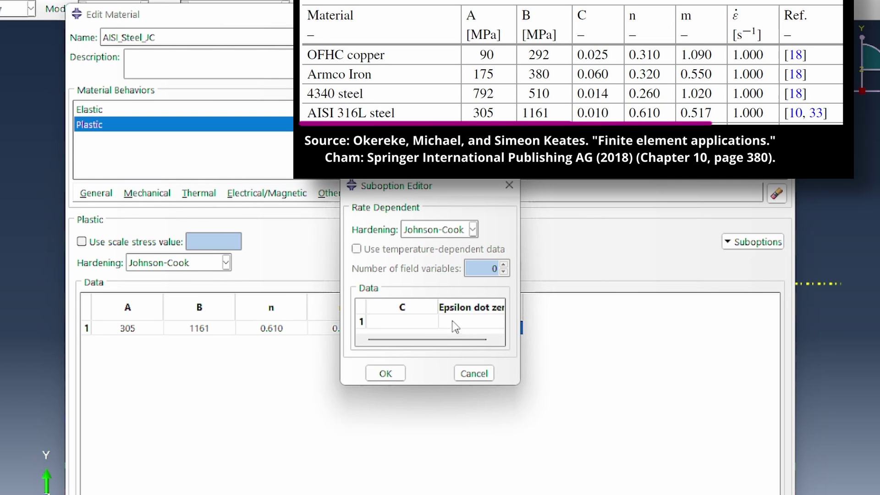
double_click(413, 323)
text(0.010)
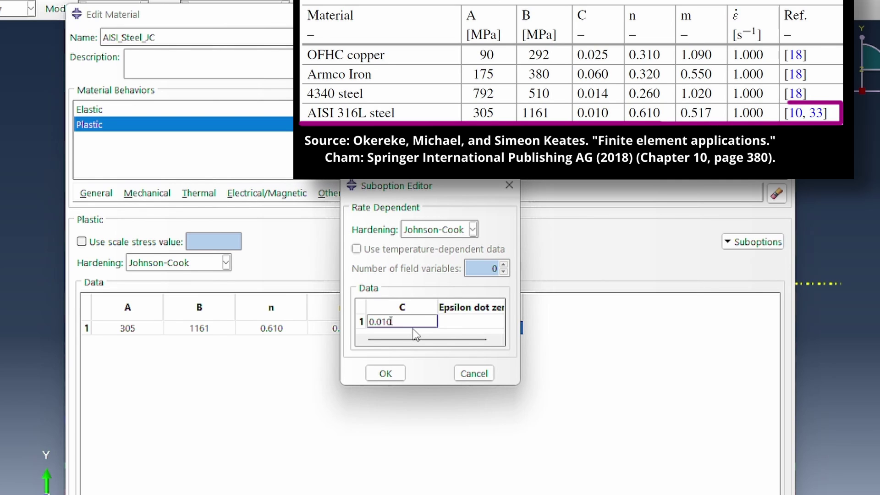
key(Tab)
text(1)
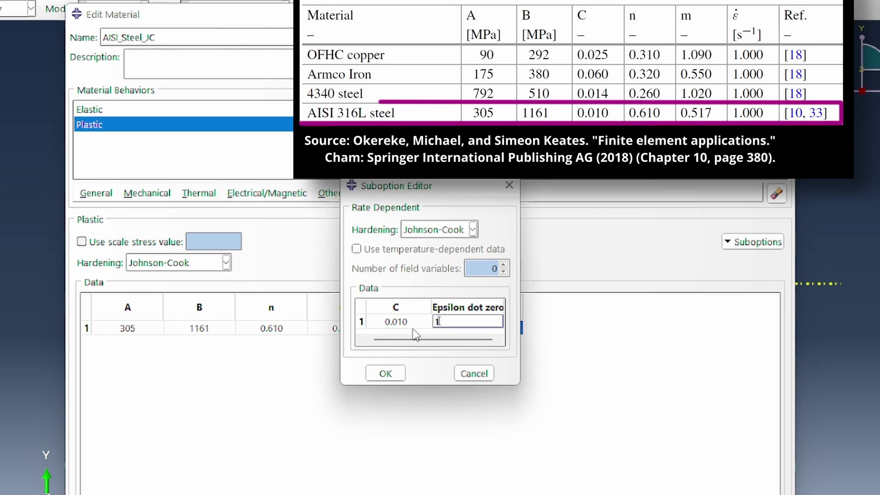
text(.0)
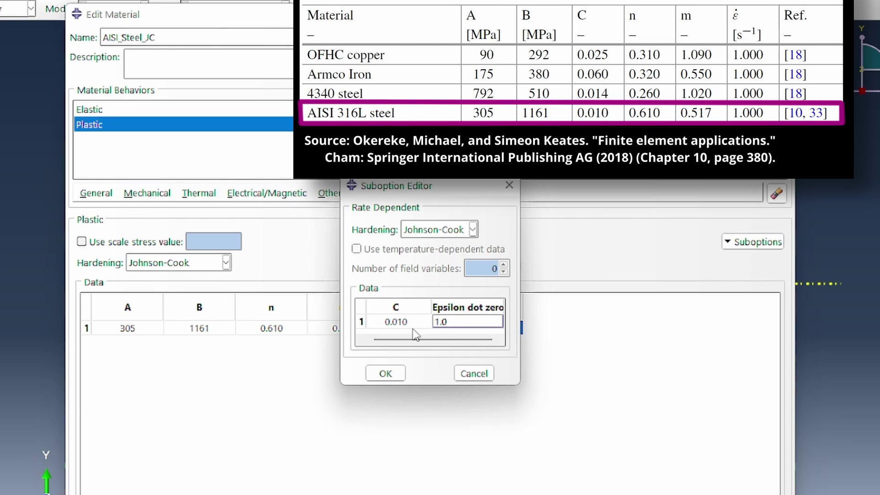
click(387, 373)
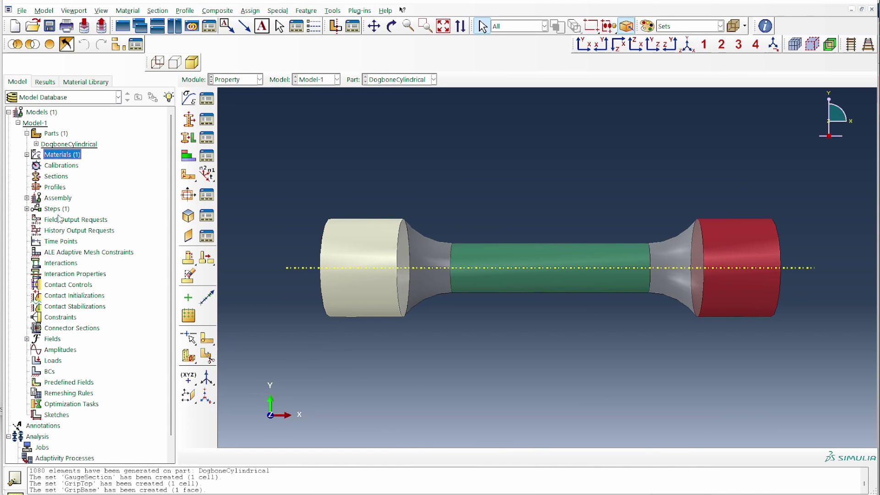
- Create a solid, homogeneous section named steelSection that uses the AISI_Steel_JC material
double_click(55, 177)
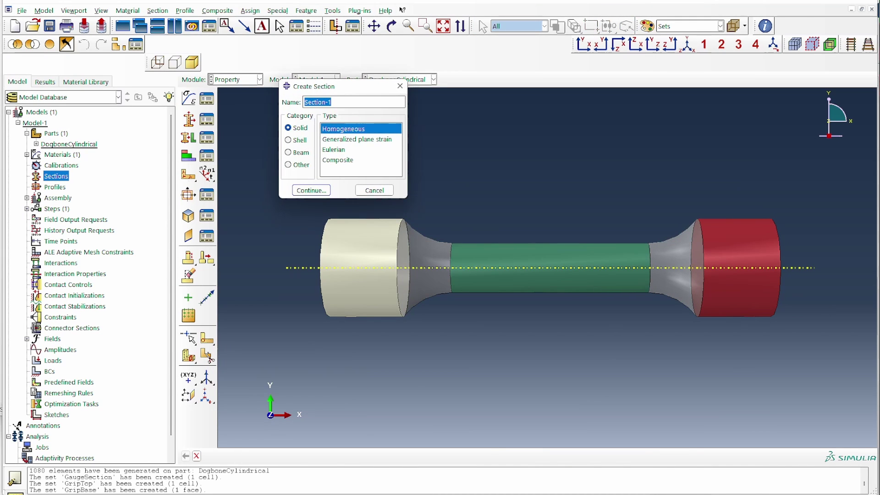
text(steelSec)
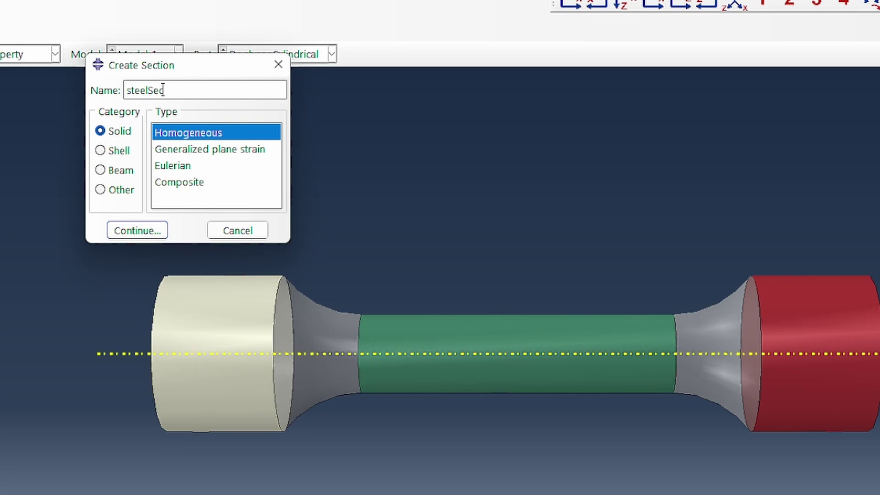
text(tion)
key(Return)
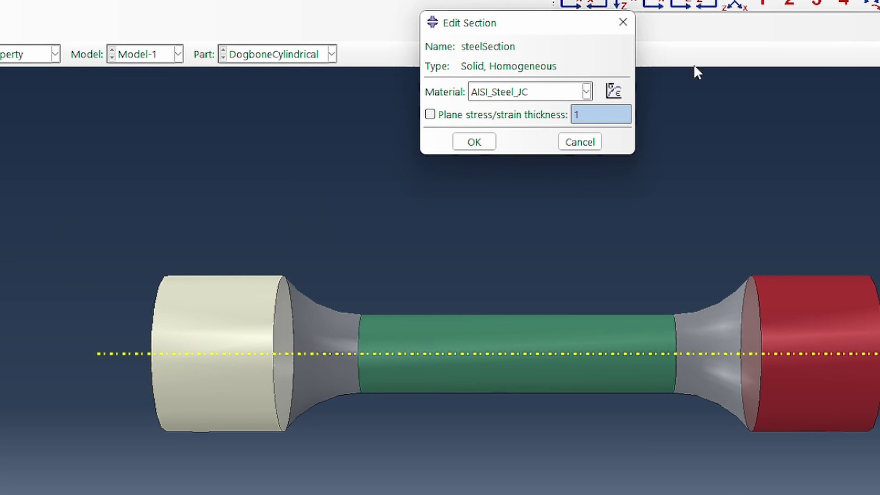
click(472, 141)
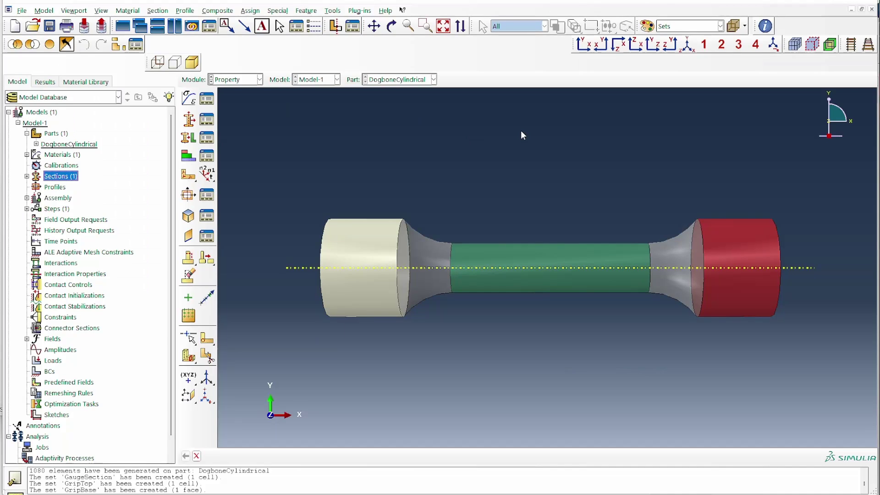
- Assign steelSection to the gauge and its adjoining transition region on the DogboneCylindrical part without creating a set
click(36, 144)
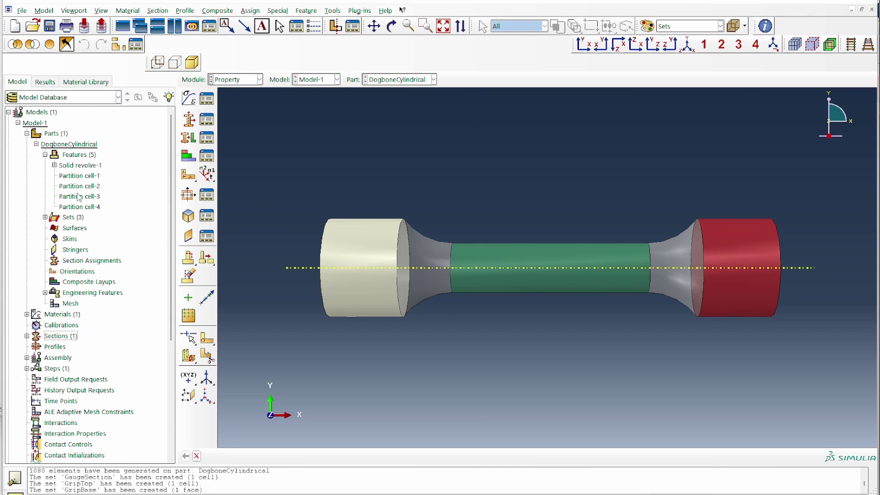
double_click(87, 260)
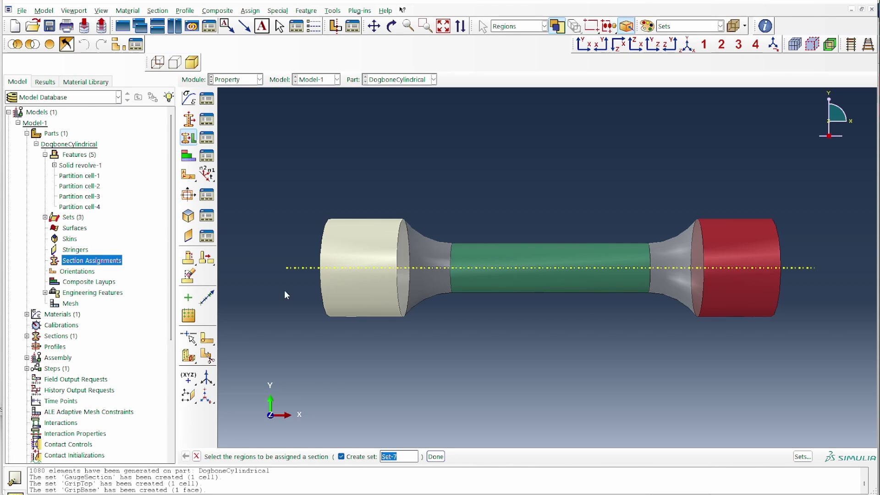
drag(435, 196, 520, 325)
click(354, 457)
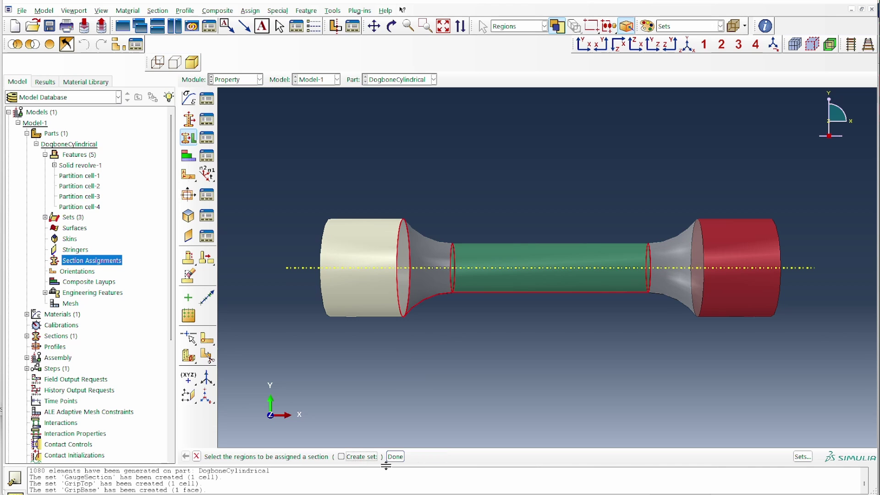
click(395, 457)
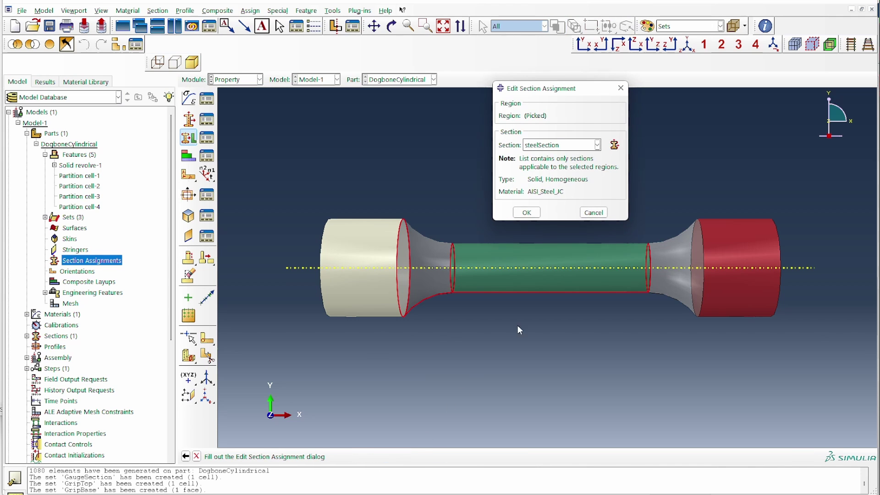
click(527, 213)
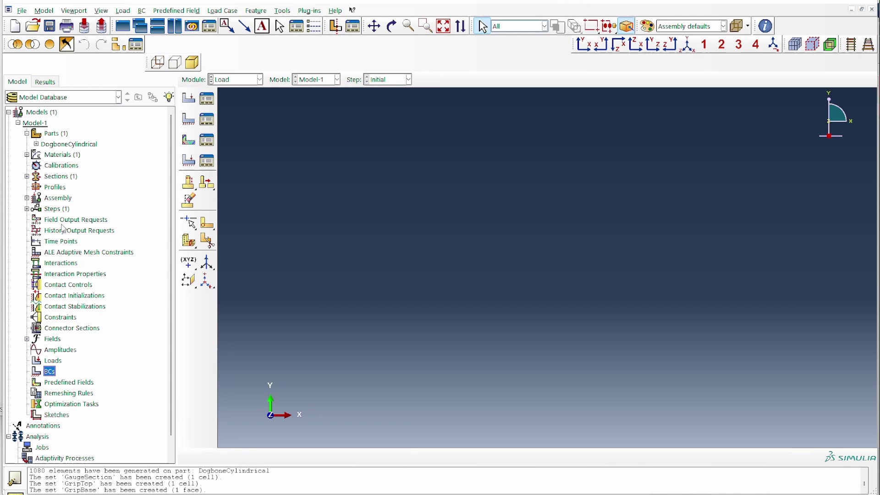
- Create a Static, General step named loadingStep after the Initial step, with the default settings
double_click(59, 210)
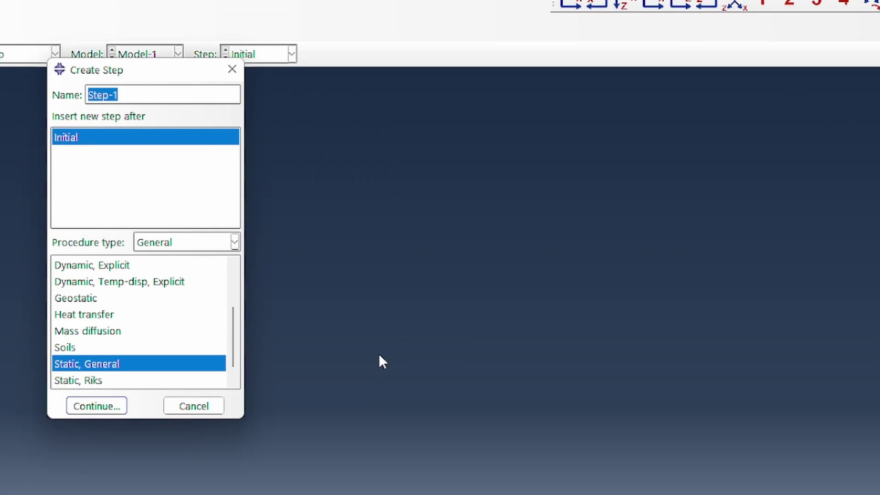
text(loadingS)
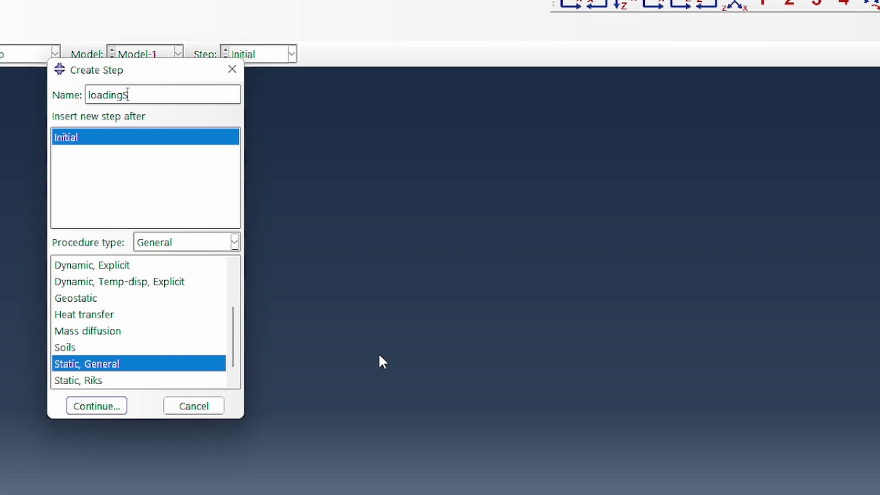
text(tep)
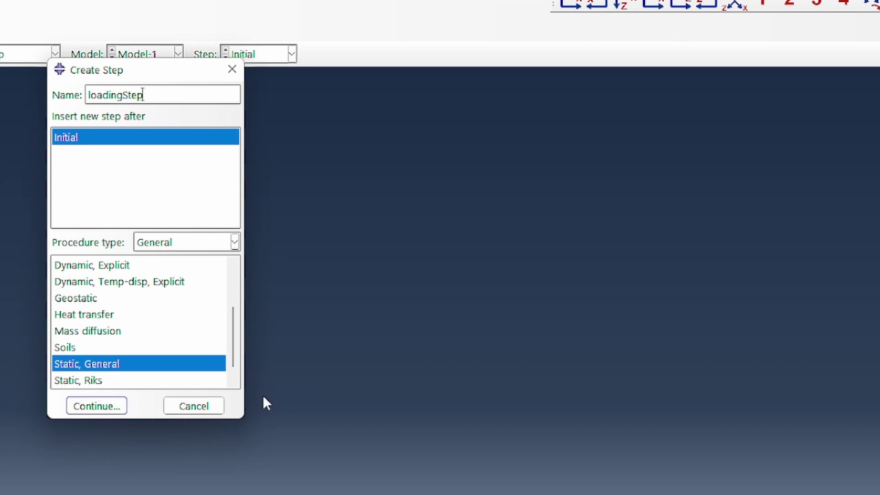
click(92, 408)
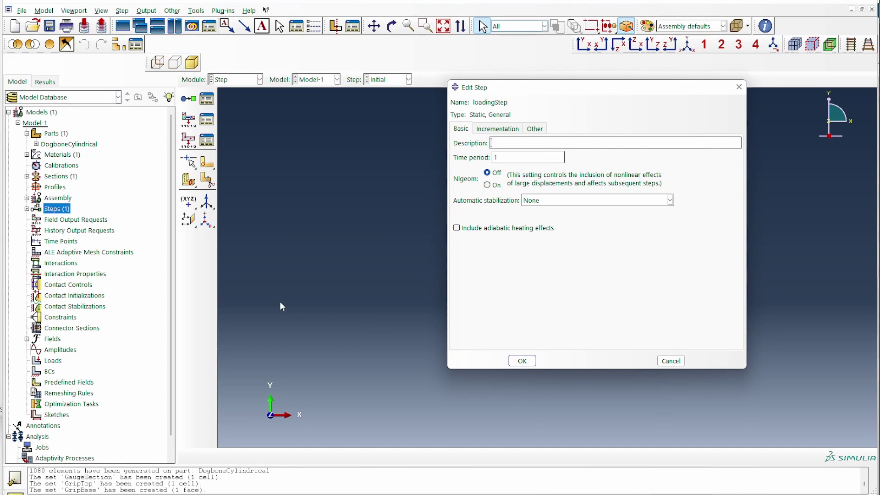
click(522, 361)
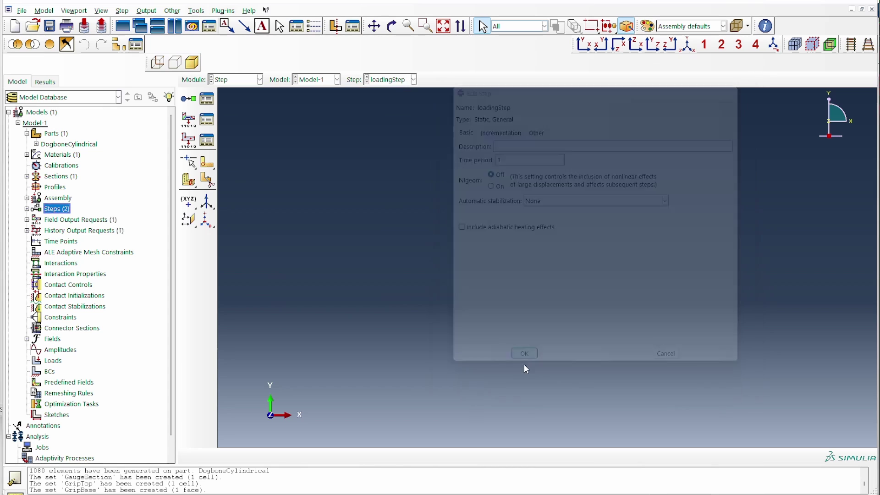
- Create a dependent instance of the DogboneCylindrical part in the assembly
click(50, 372)
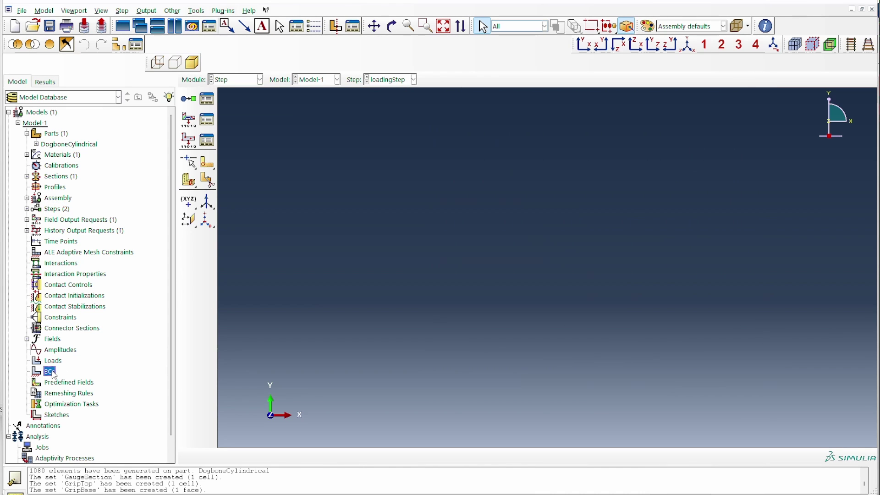
click(26, 198)
click(66, 209)
double_click(66, 209)
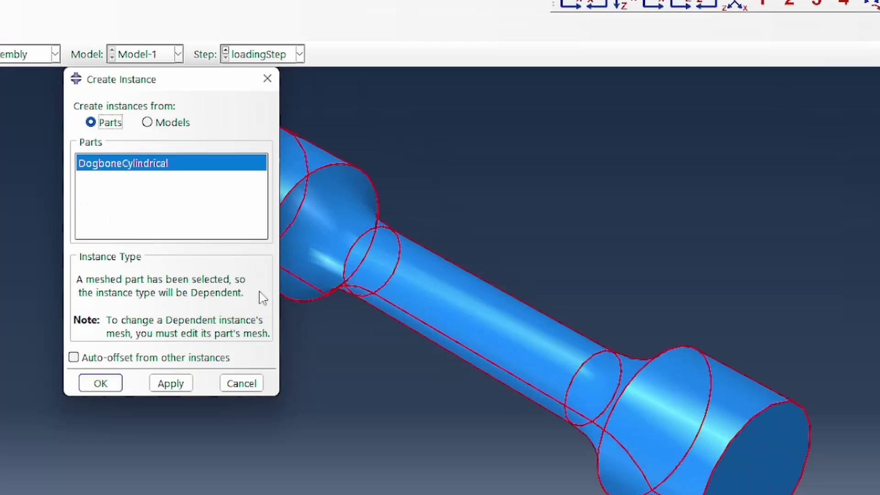
click(210, 350)
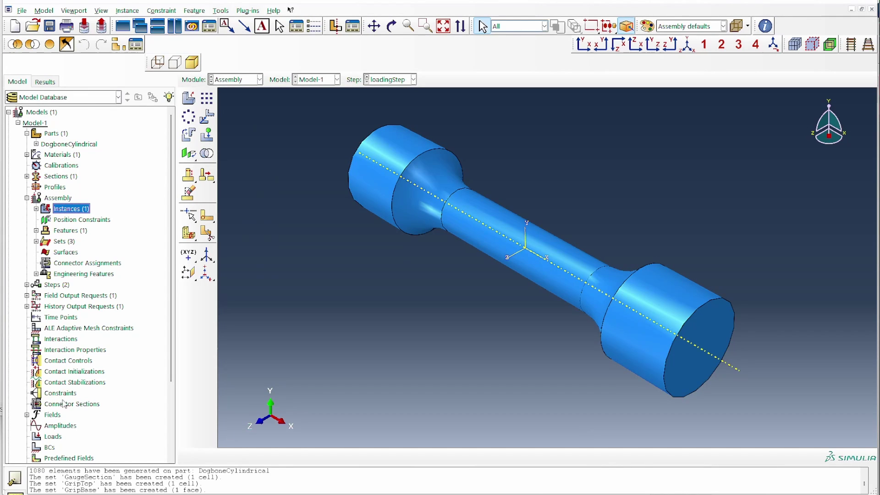
- Start a mechanical Displacement/Rotation boundary condition named fixedBase in the Initial step
click(50, 447)
double_click(50, 447)
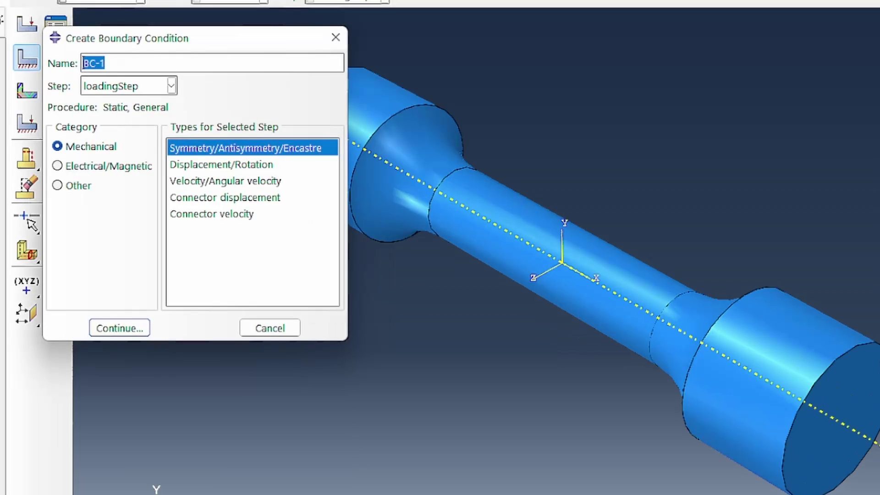
key(BackSpace)
text(fixedBase)
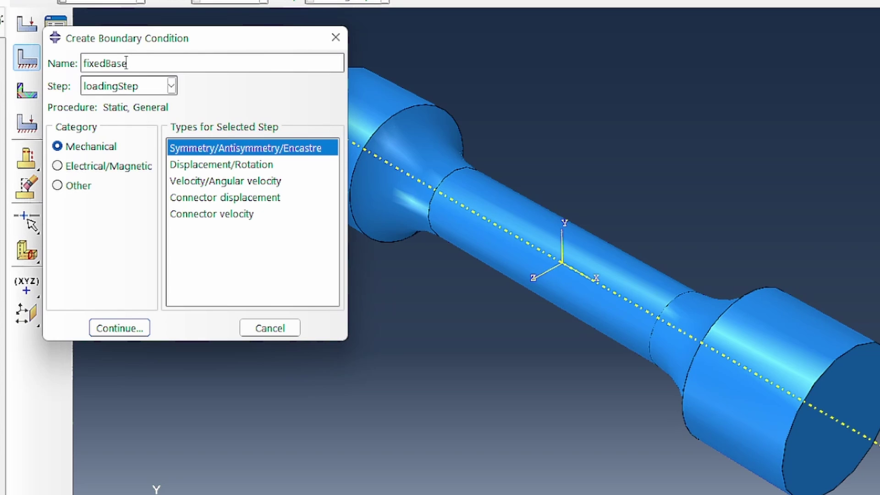
click(172, 85)
click(119, 102)
click(191, 166)
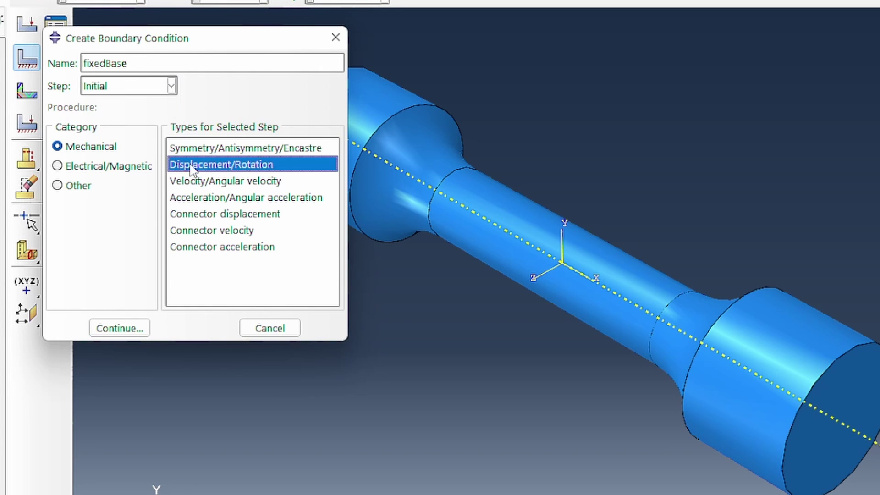
click(129, 332)
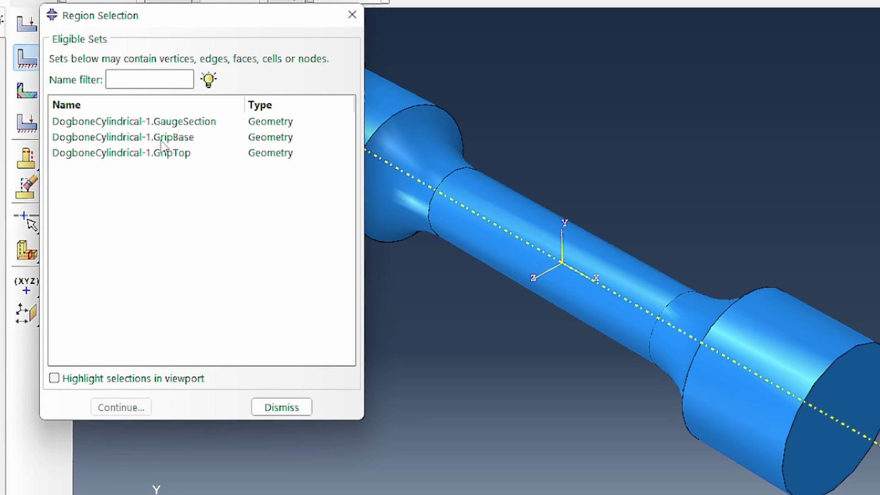
- Apply fixedBase to the DogboneCylindrical-1.GripBase set, highlighted in the viewport, and constrain U1, U2 and U3
click(162, 139)
click(133, 379)
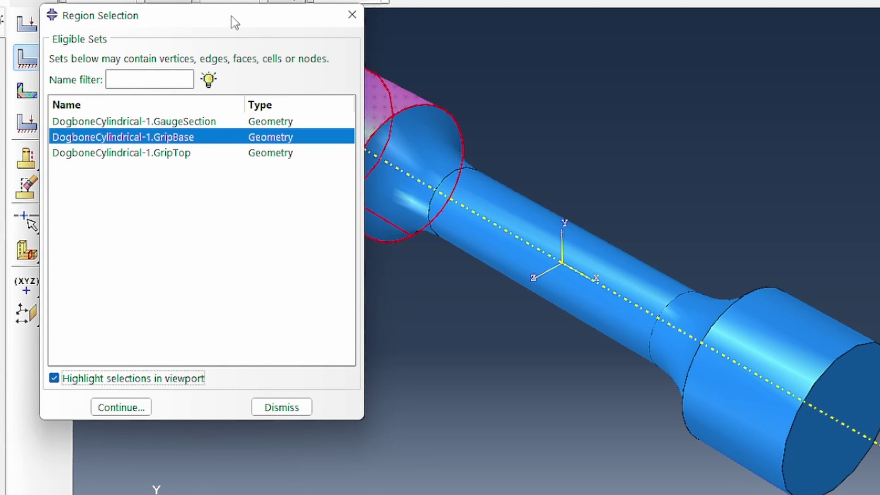
drag(235, 22, 29, 16)
key(Return)
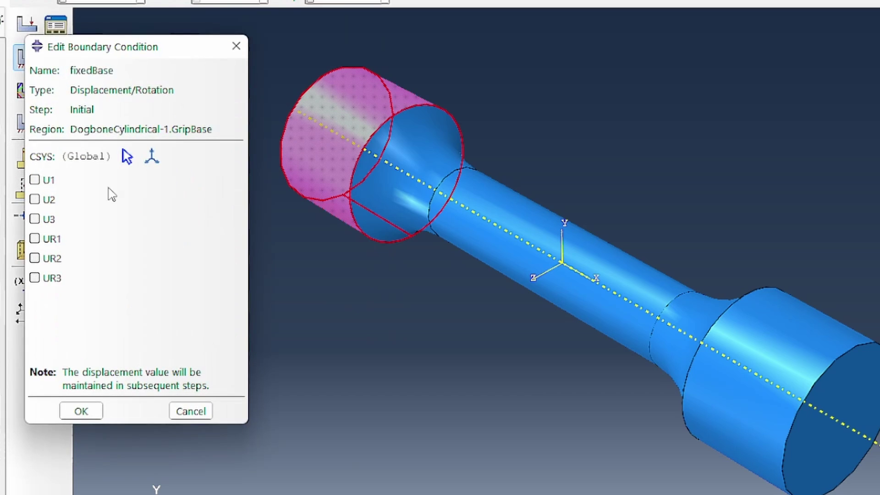
click(48, 179)
click(49, 199)
click(48, 219)
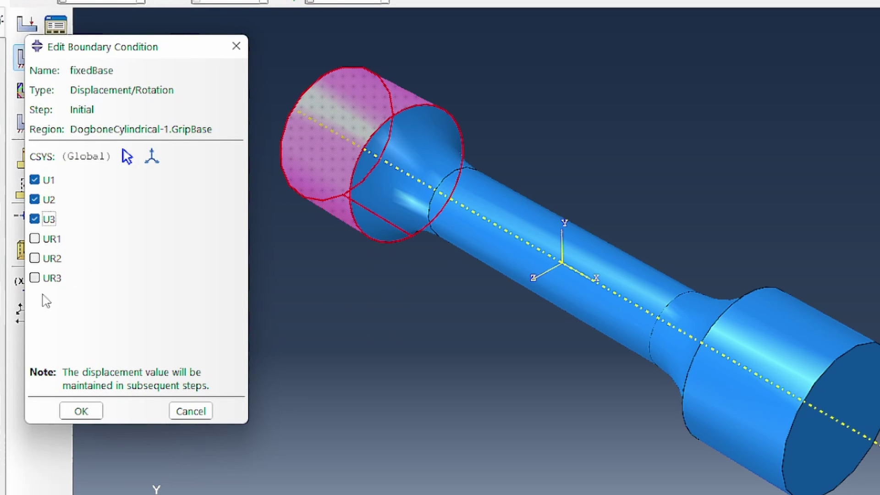
click(51, 239)
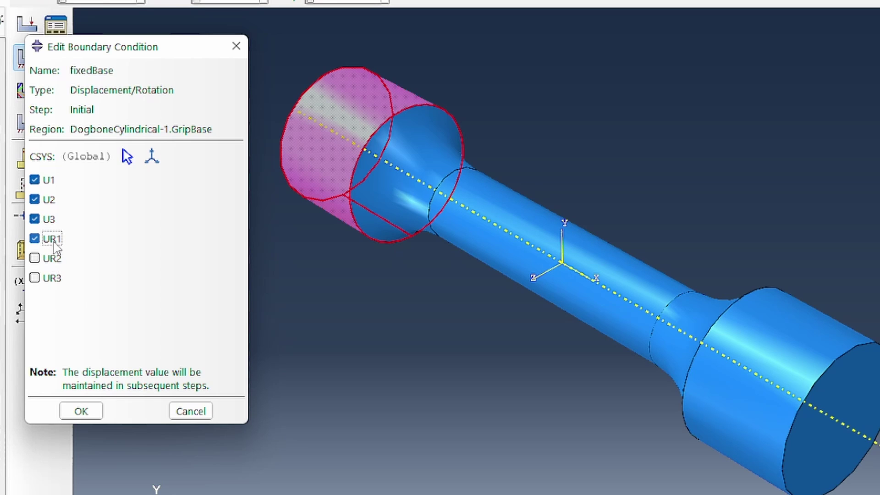
click(54, 240)
click(79, 409)
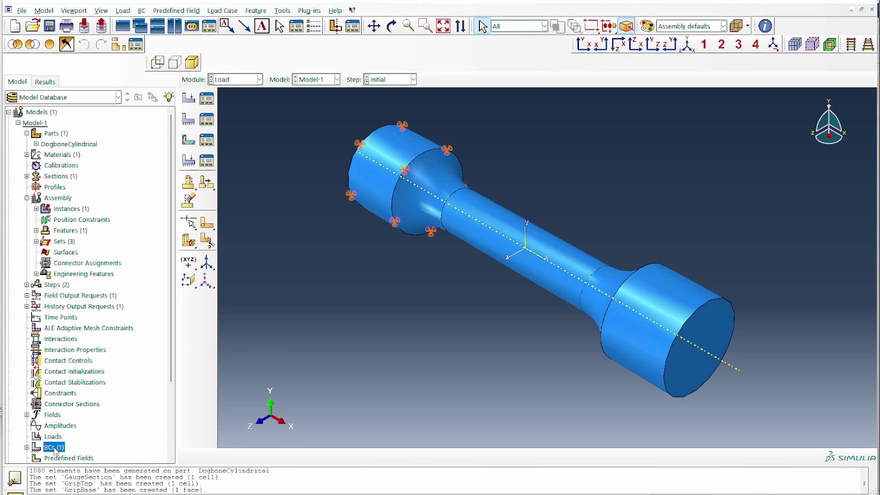
- Start a mechanical Displacement/Rotation boundary condition named dispTensileLoad in loadingStep
double_click(64, 447)
text(dispTensileLoad)
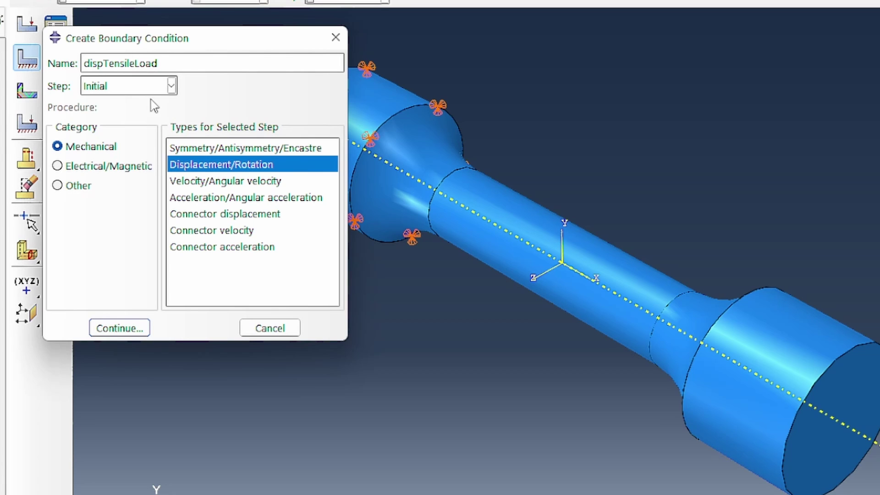
click(160, 86)
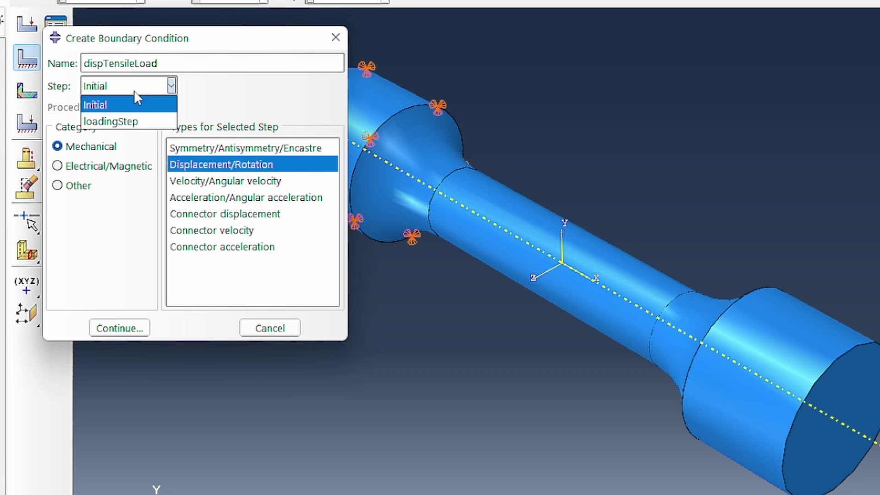
click(129, 119)
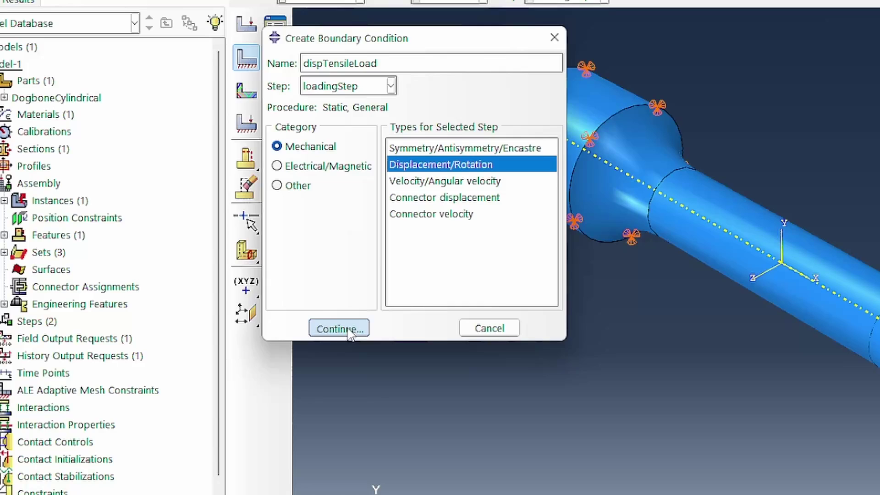
click(119, 328)
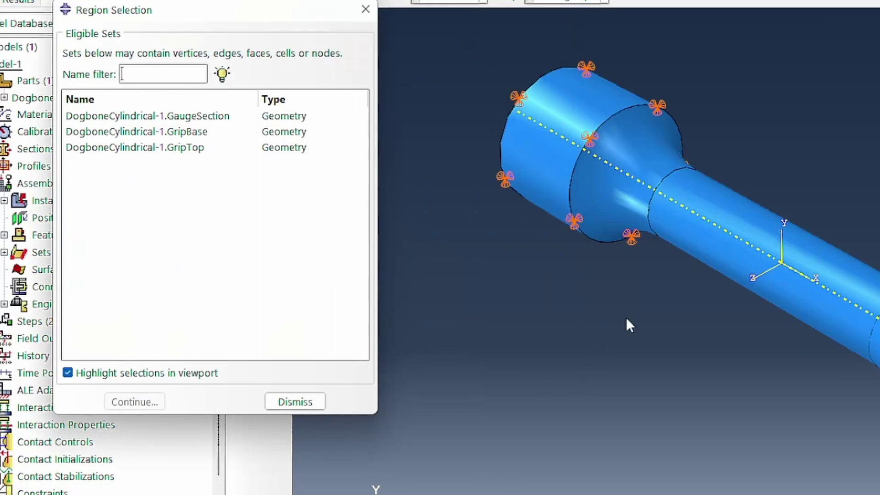
- Apply dispTensileLoad to the DogboneCylindrical-1.GripTop set with a uniform U1 displacement of 20
click(193, 147)
click(134, 402)
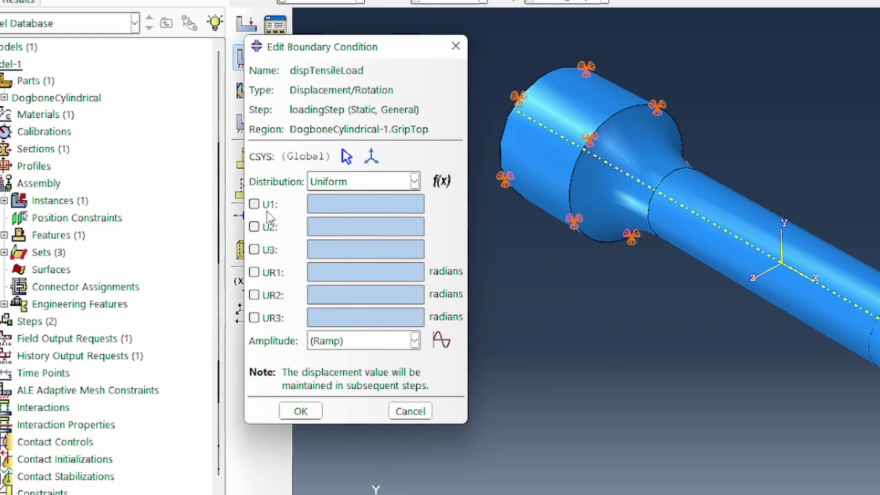
click(254, 204)
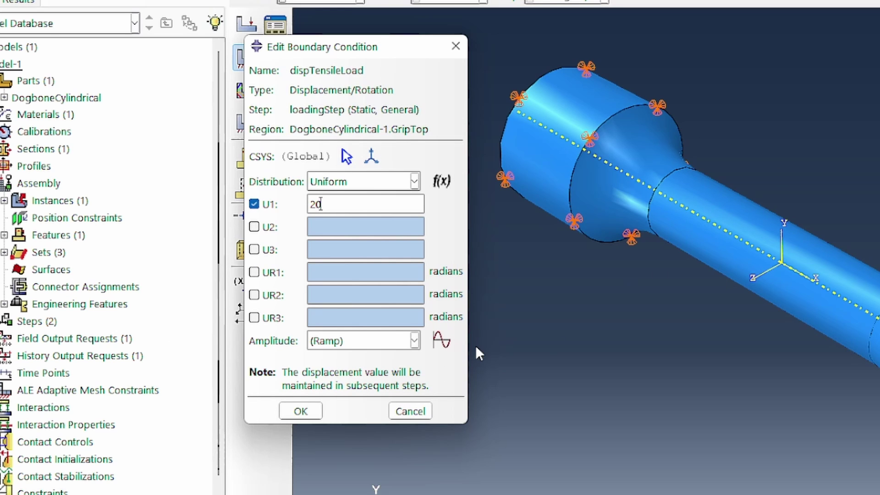
click(291, 418)
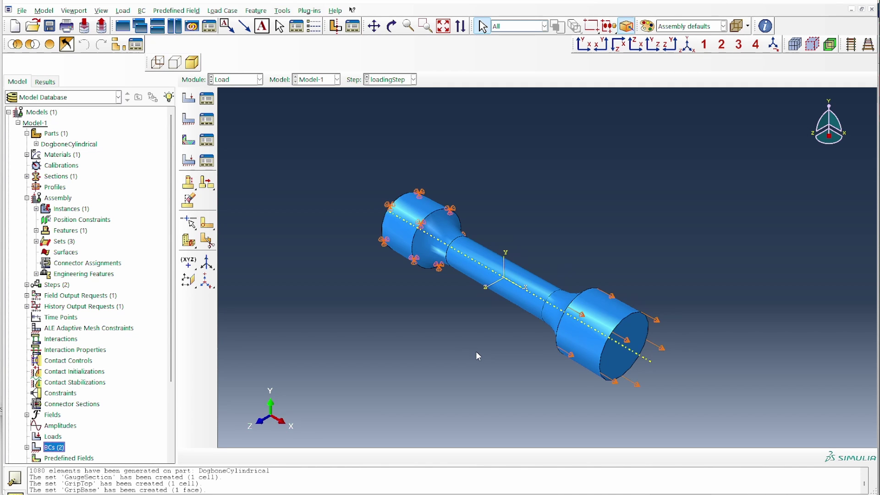
- Start creating an analysis job for the dogbone model
scroll(41, 320, down, 3)
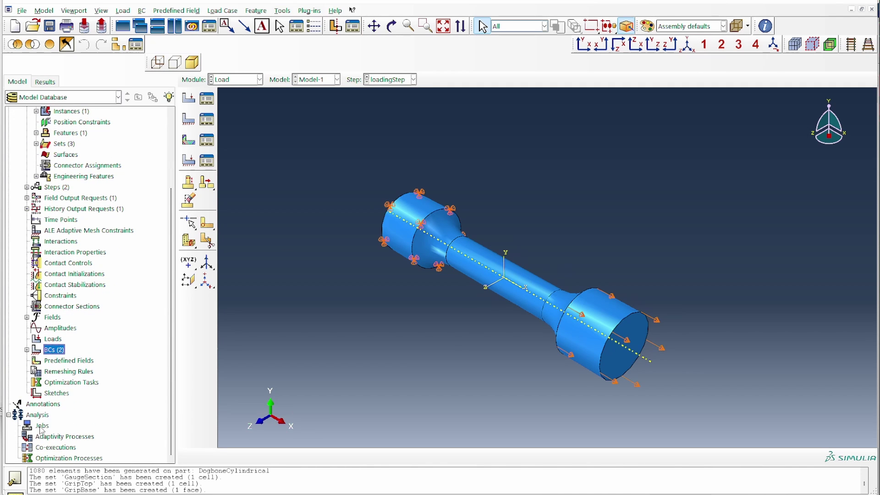
double_click(41, 426)
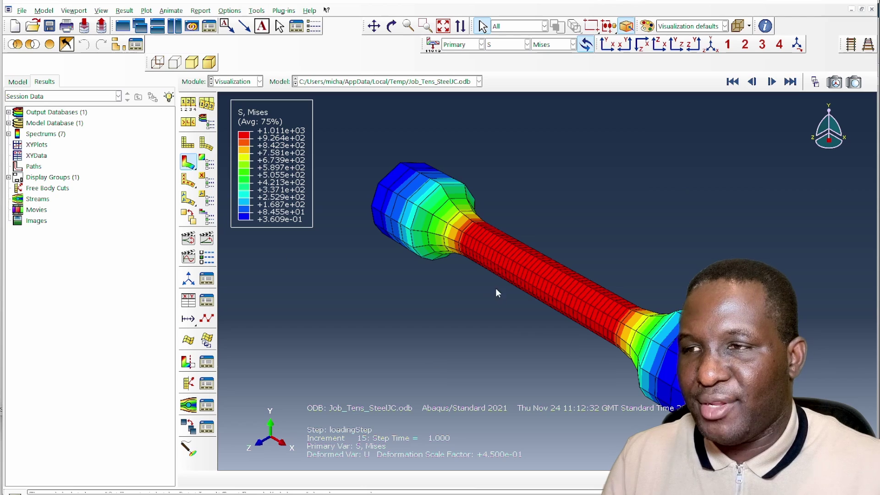
- Animate the Mises stress contour by scale factor in the XY view, accepting looped playback in the animation options
scroll(297, 251, down, 1)
click(187, 238)
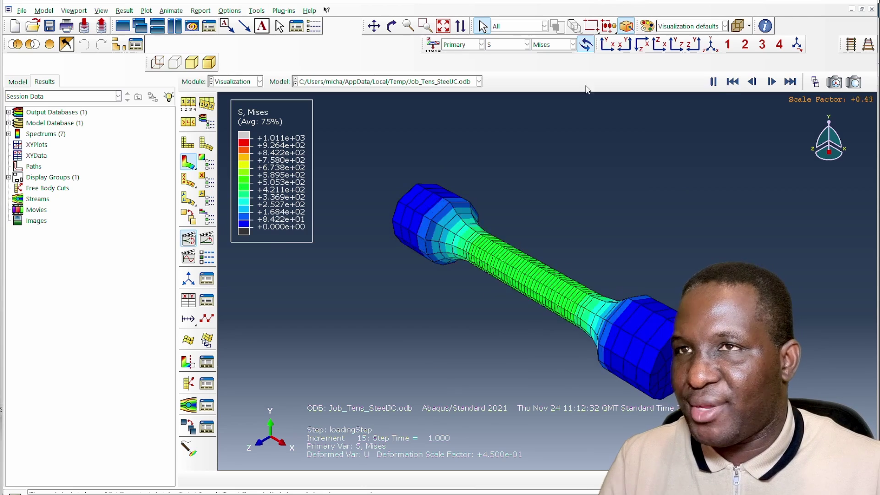
click(607, 44)
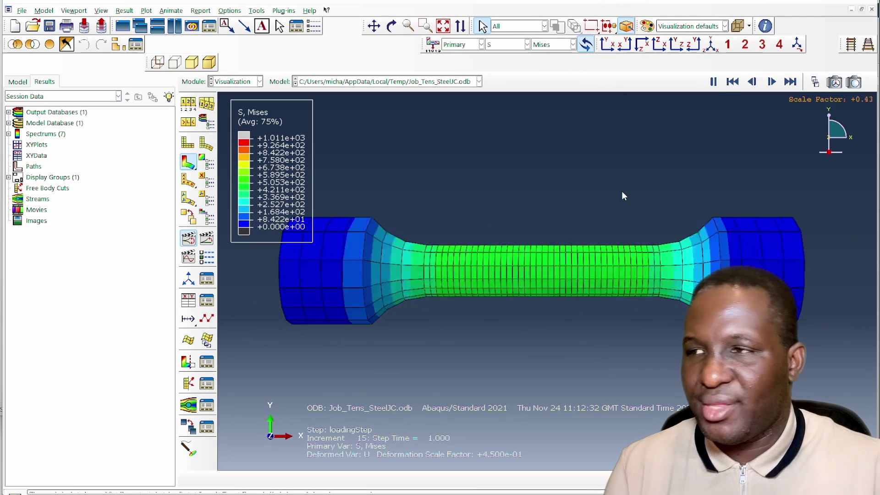
click(206, 257)
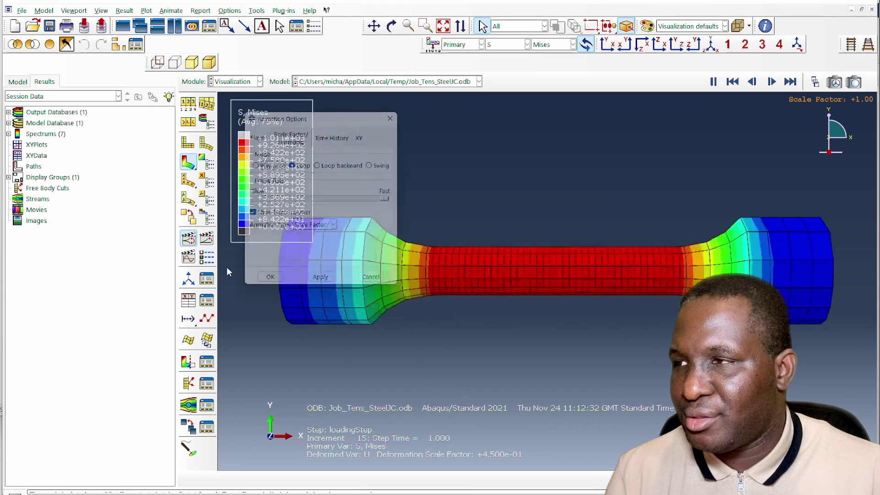
click(268, 285)
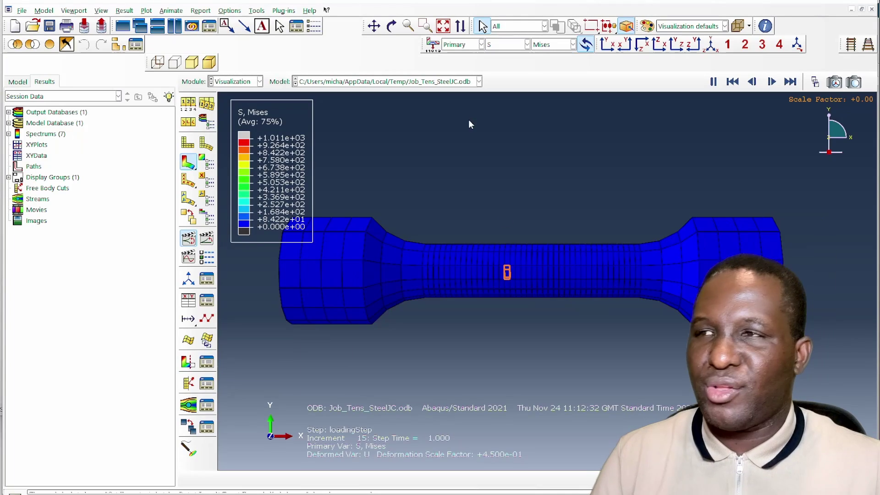
- Start XY data extraction from the ODB field output for the DOGBONECYLINDRICAL-1.GAUGESECTION element set
click(188, 301)
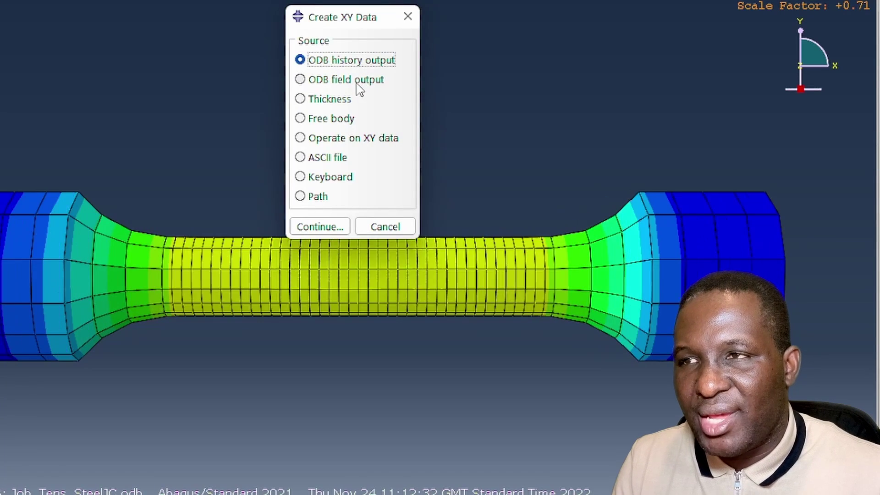
click(352, 84)
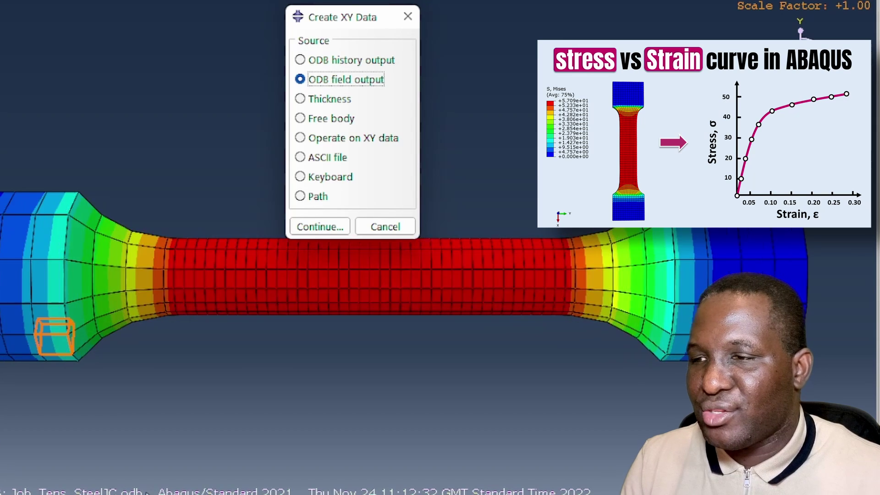
click(321, 227)
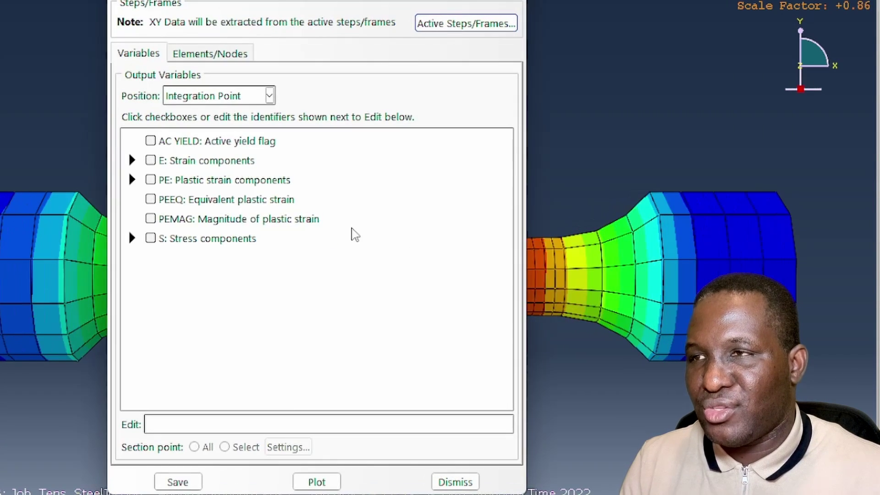
click(210, 54)
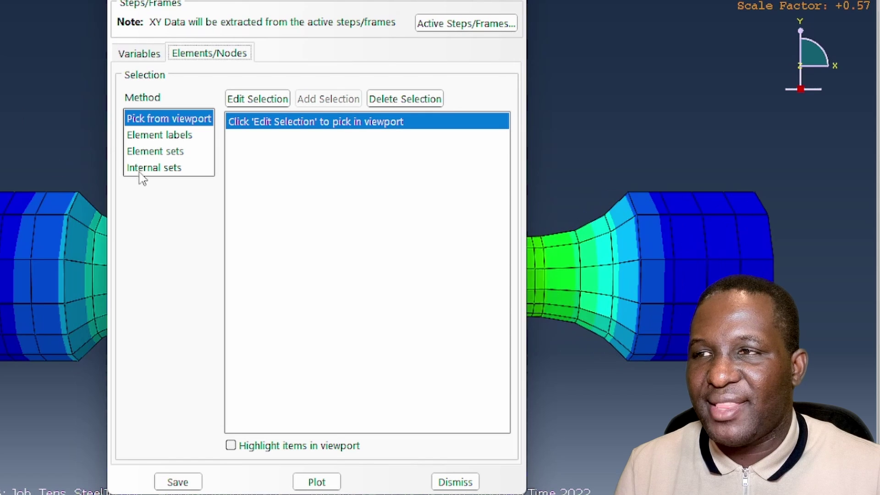
click(137, 152)
click(344, 141)
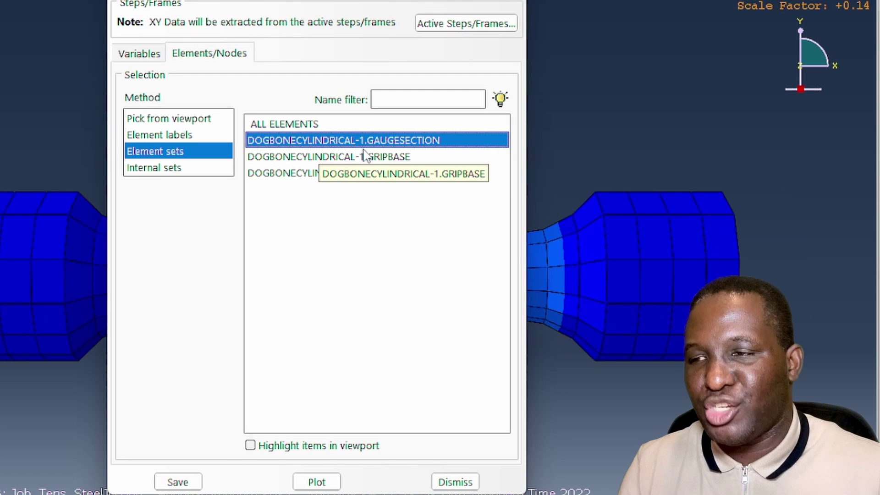
- Save XY data for strain component E11 and stress component S11 at the integration points, and expand the saved XYData list
click(140, 54)
click(131, 161)
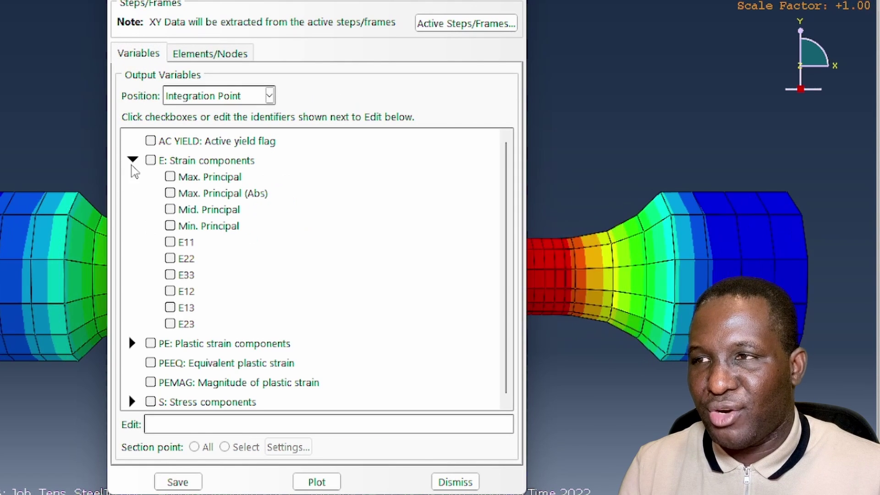
click(174, 244)
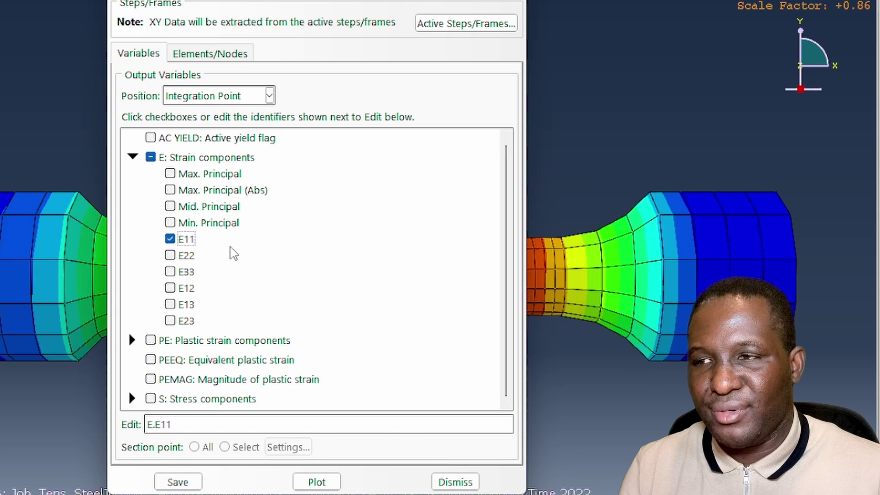
click(132, 401)
scroll(185, 383, down, 4)
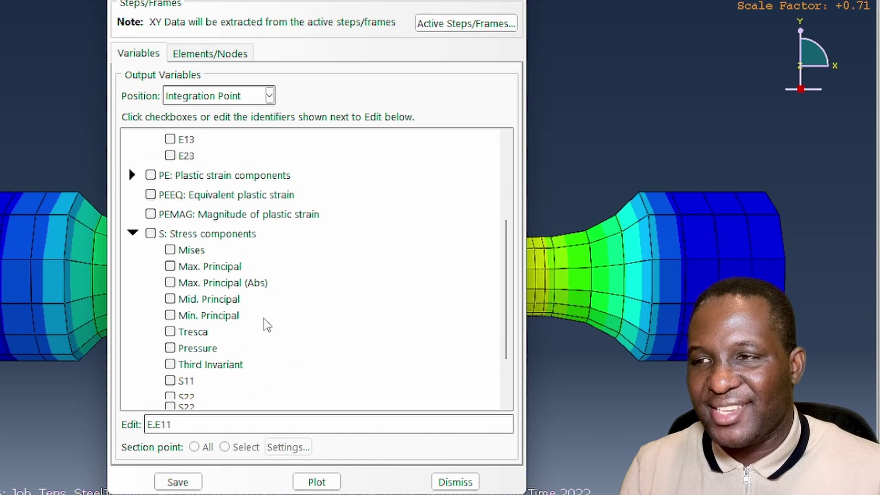
click(187, 358)
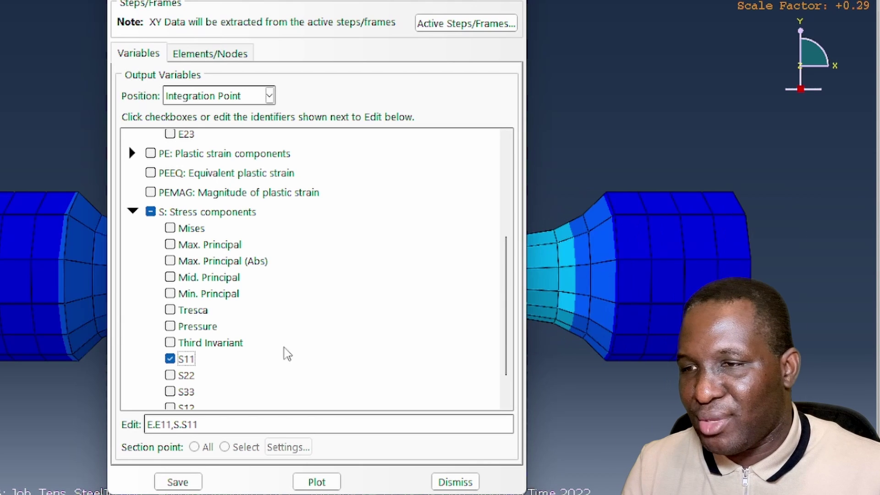
click(177, 482)
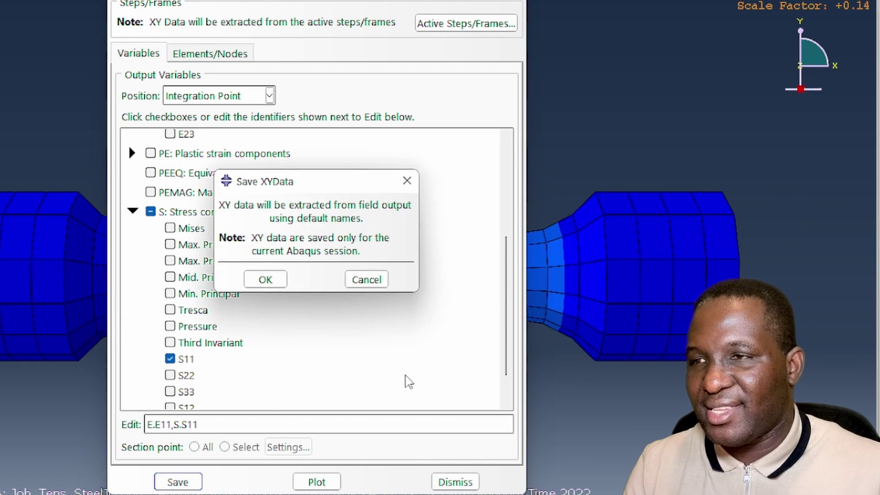
click(266, 279)
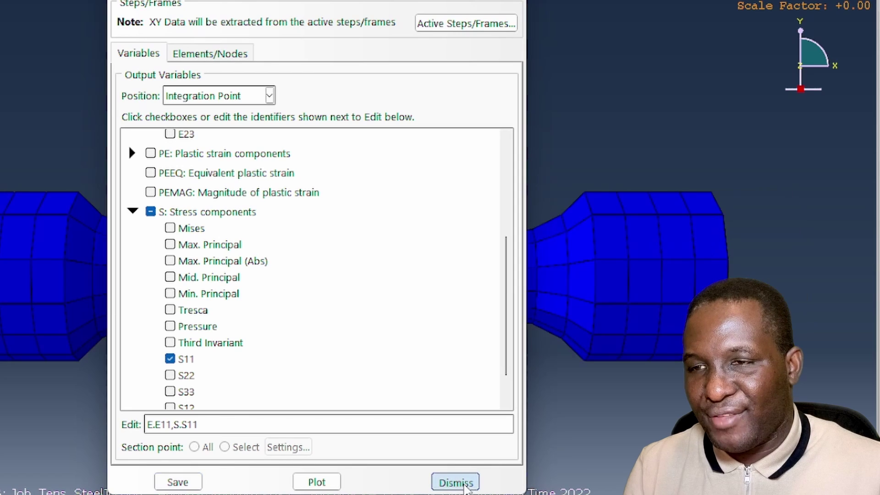
click(448, 486)
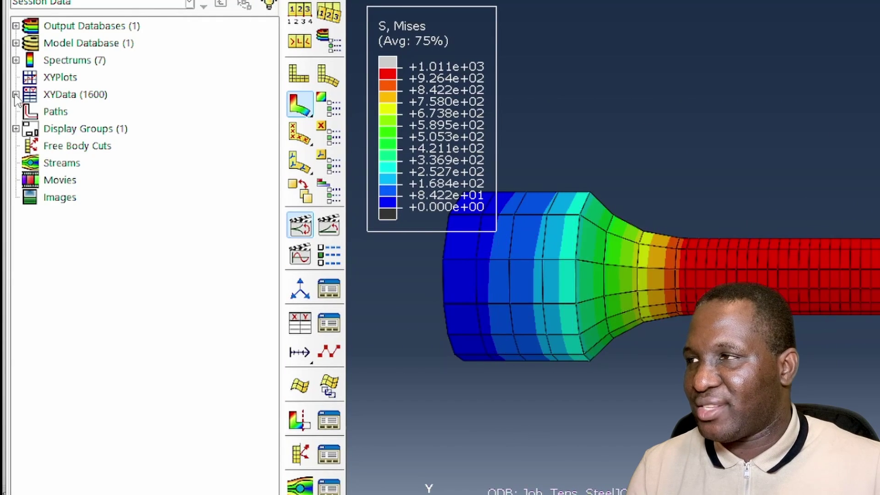
click(16, 94)
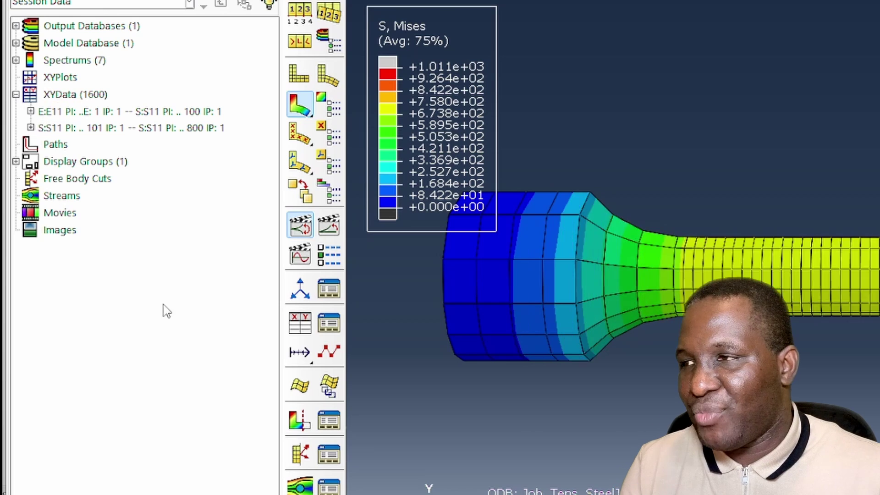
- Operate on XY data with an avg expression covering all the E11 strain curves of the gauge section
click(300, 323)
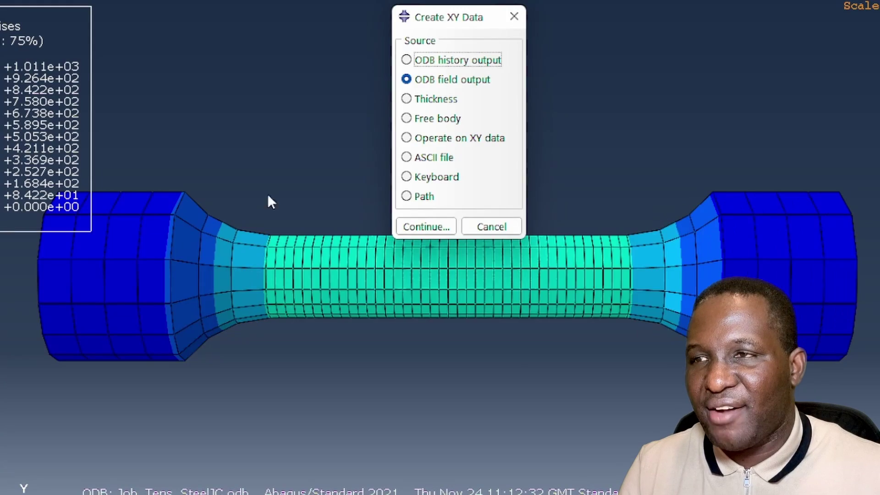
click(463, 140)
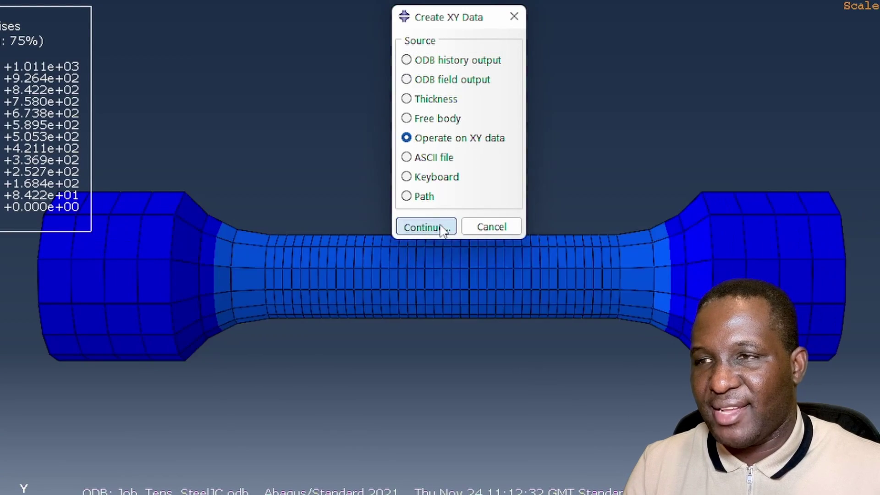
click(447, 227)
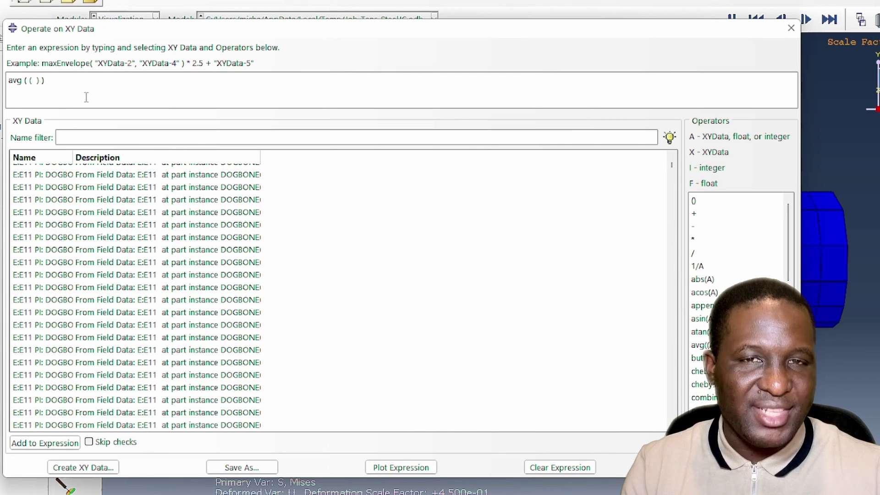
click(68, 175)
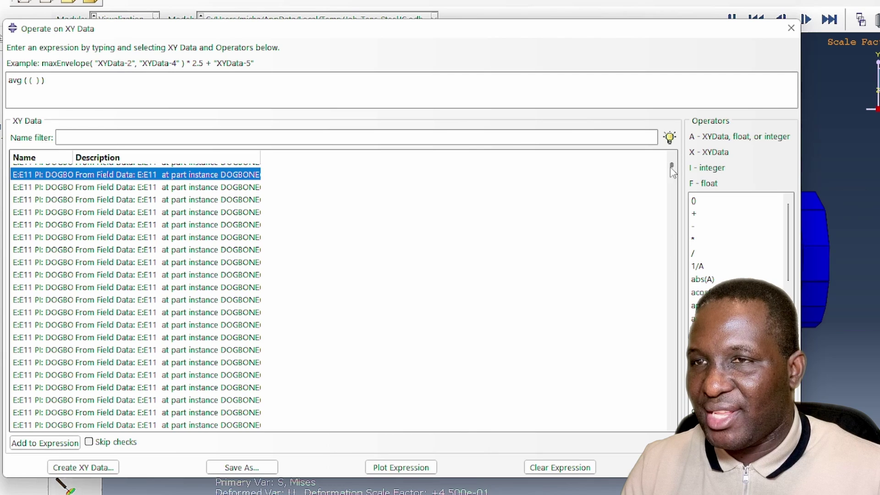
drag(672, 171, 672, 298)
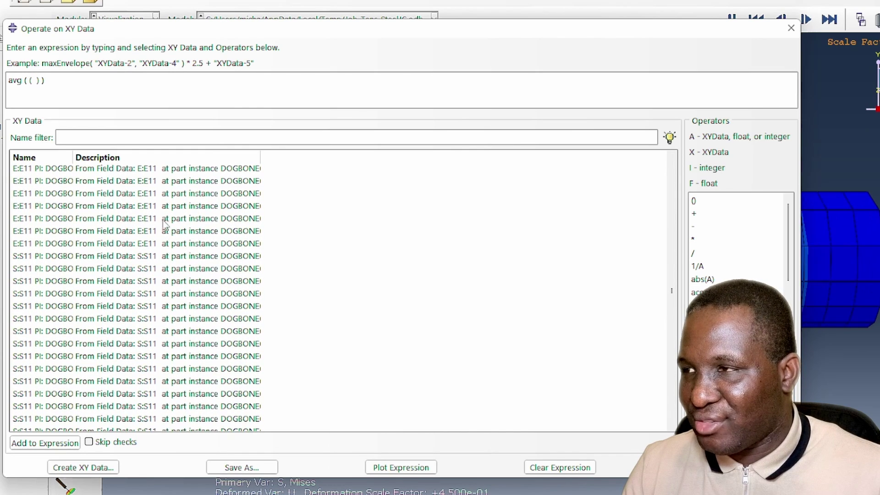
shift+click(51, 246)
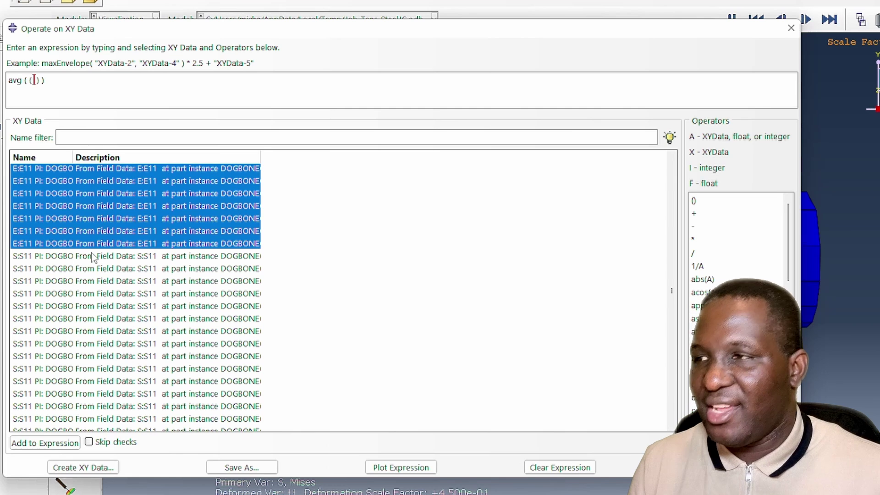
click(58, 444)
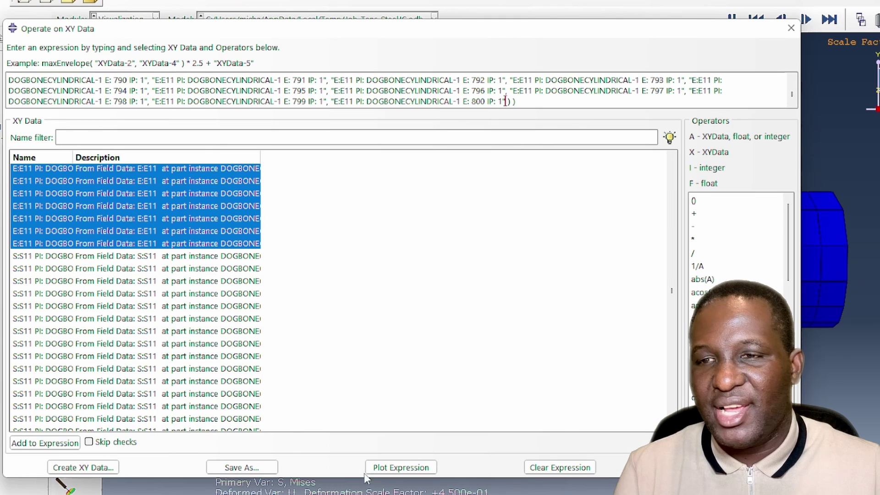
- Save the averaged strain expression as XY data named A_GS_E11Avg
click(243, 468)
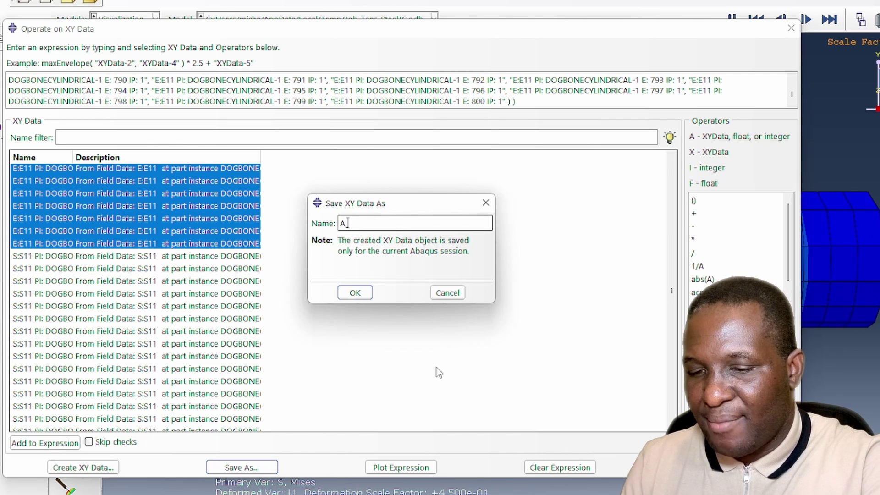
text(A_GS)
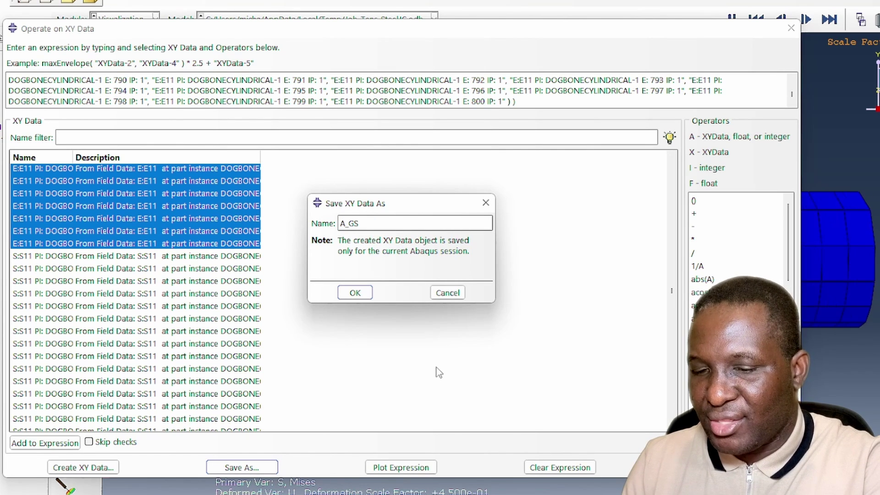
text(_S)
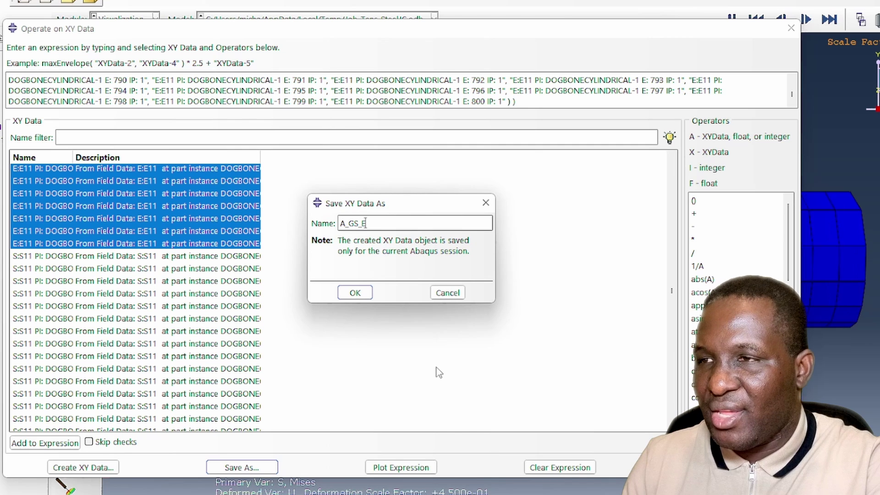
text(Avg)
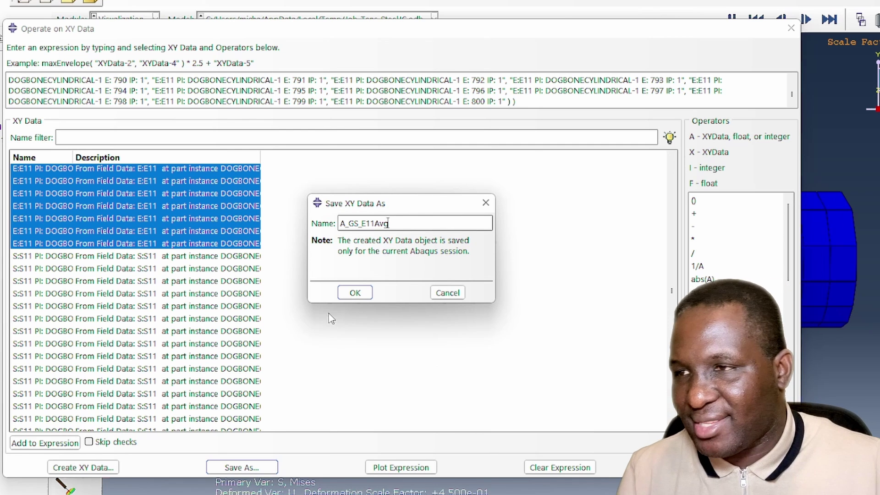
click(355, 292)
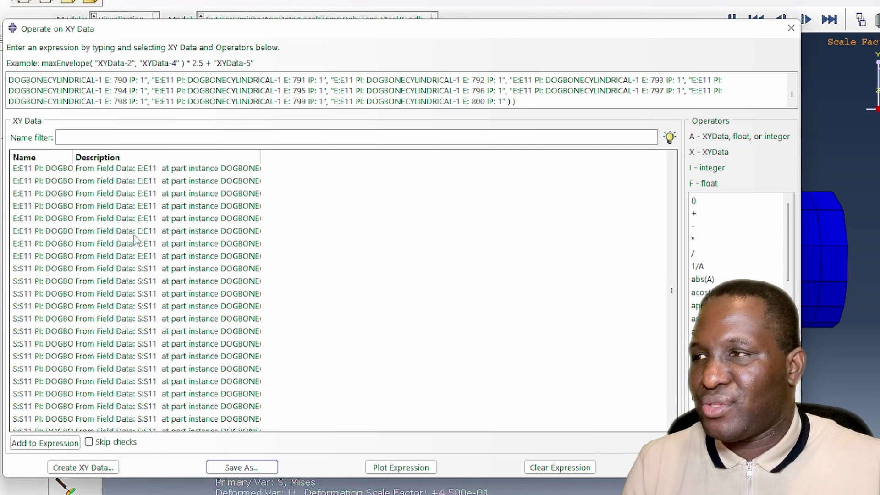
- Clear the expression and build a new avg expression from all the S11 stress curves of the gauge section
scroll(230, 243, down, 3)
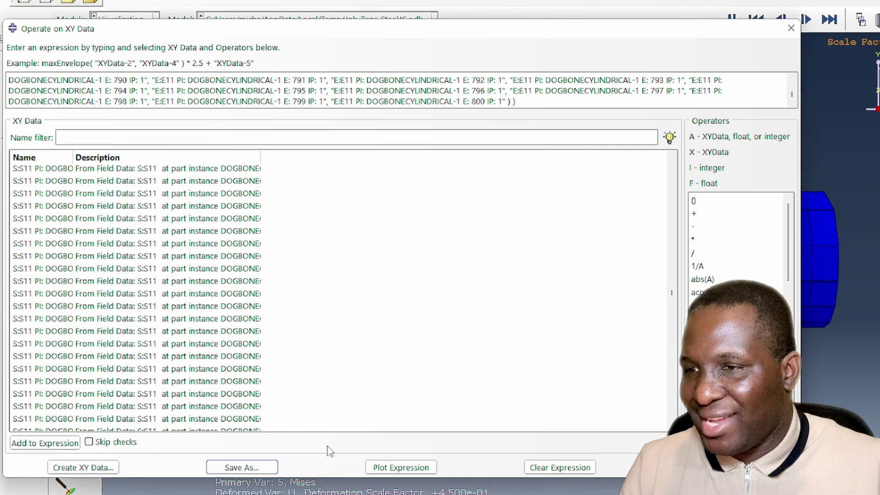
click(537, 464)
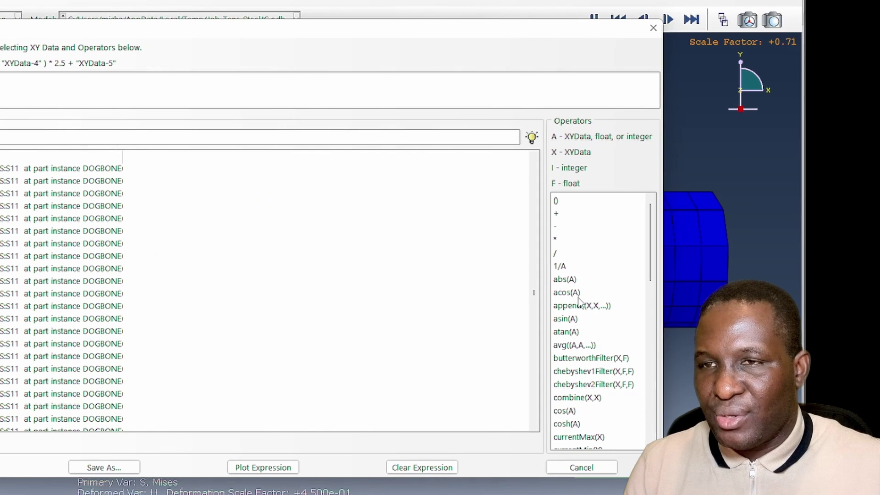
click(574, 344)
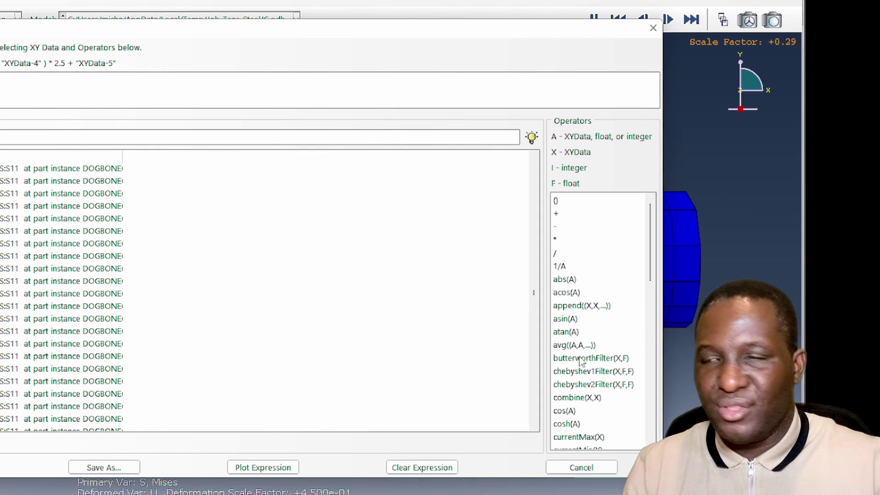
scroll(226, 232, up, 2)
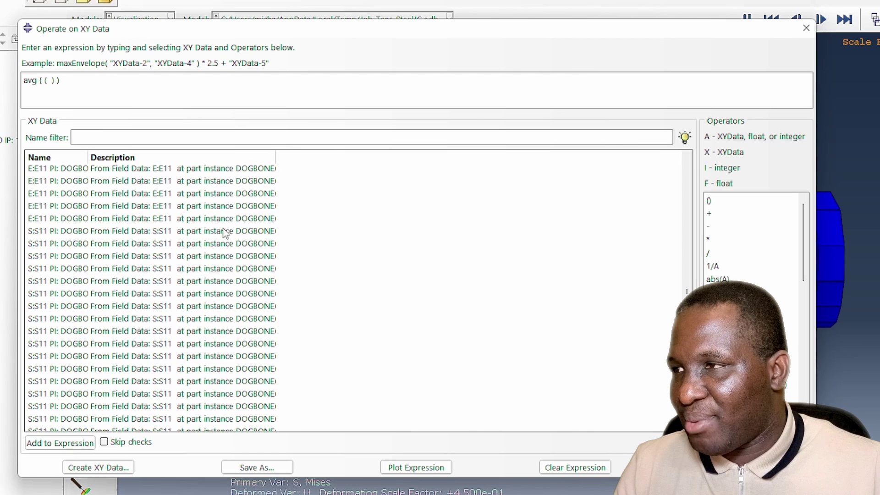
click(54, 233)
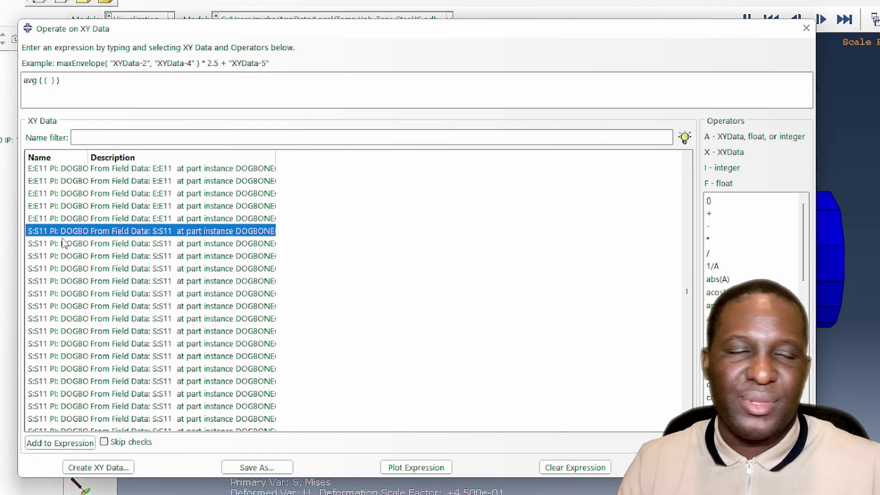
scroll(687, 296, down, 3)
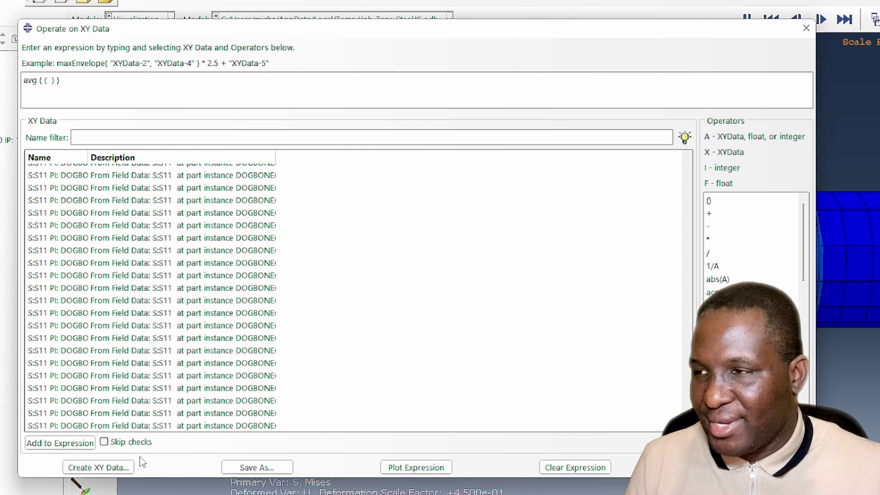
shift+click(139, 427)
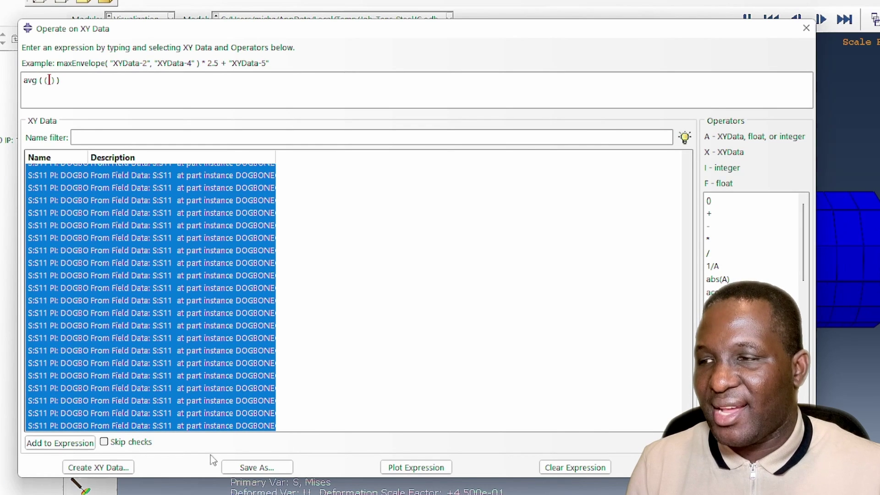
click(79, 445)
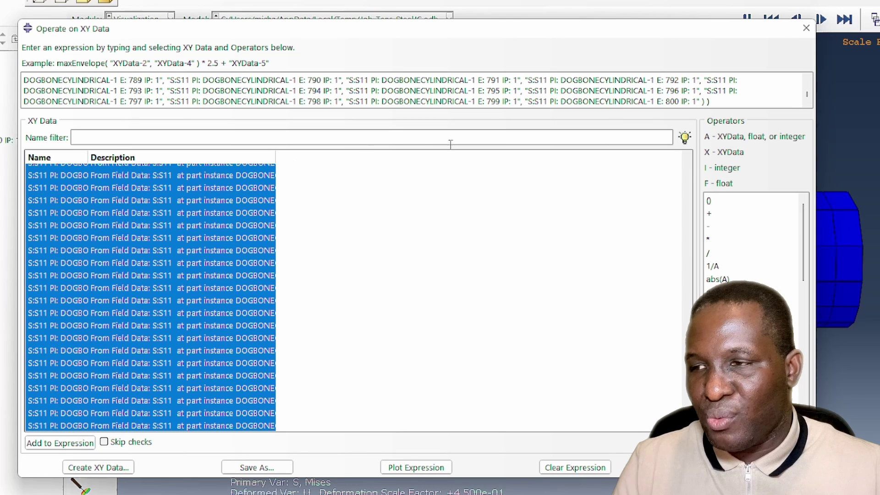
- Save the averaged stress expression as XY data named B_GS_S11Avg
click(257, 468)
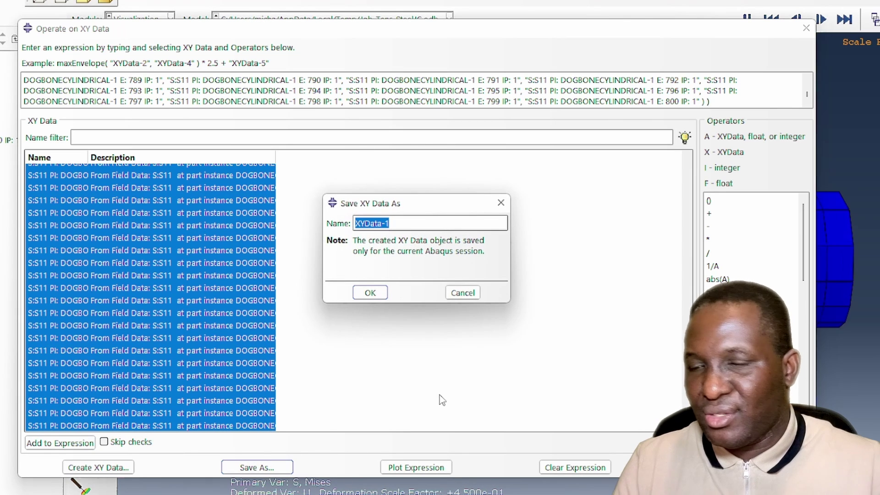
text(B)
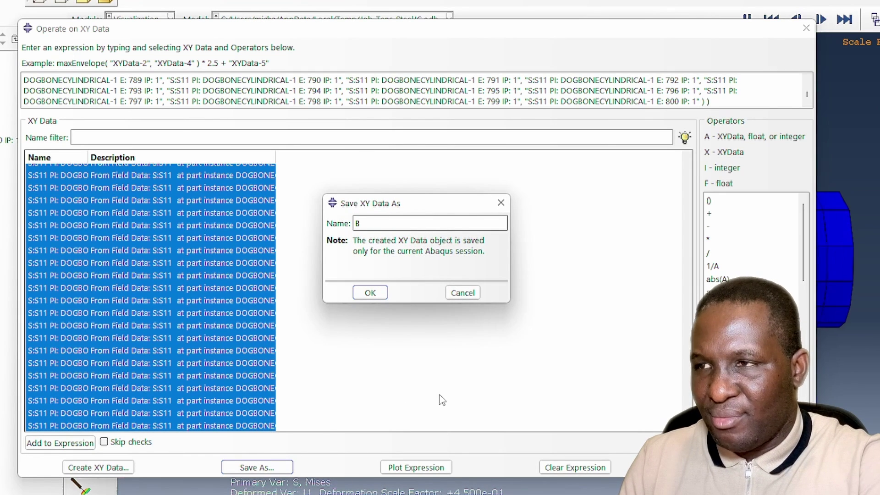
text(_GS)
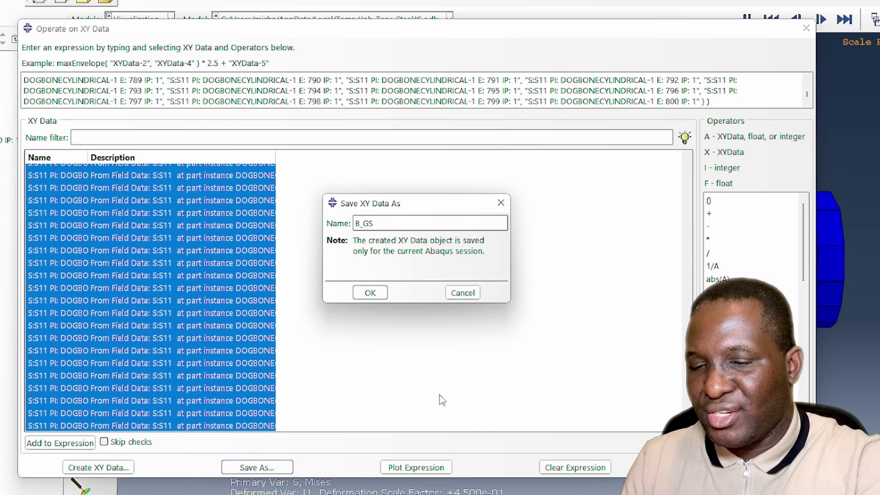
text(11Avg)
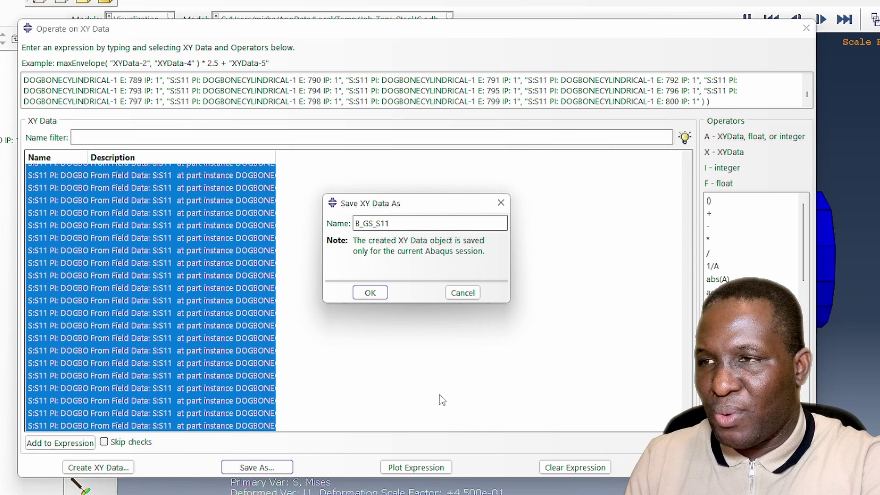
click(384, 293)
- Replace the expression with combine ( "A_GS_E11Avg", "B_GS_S11Avg" ) and plot the resulting stress-strain curve
click(590, 474)
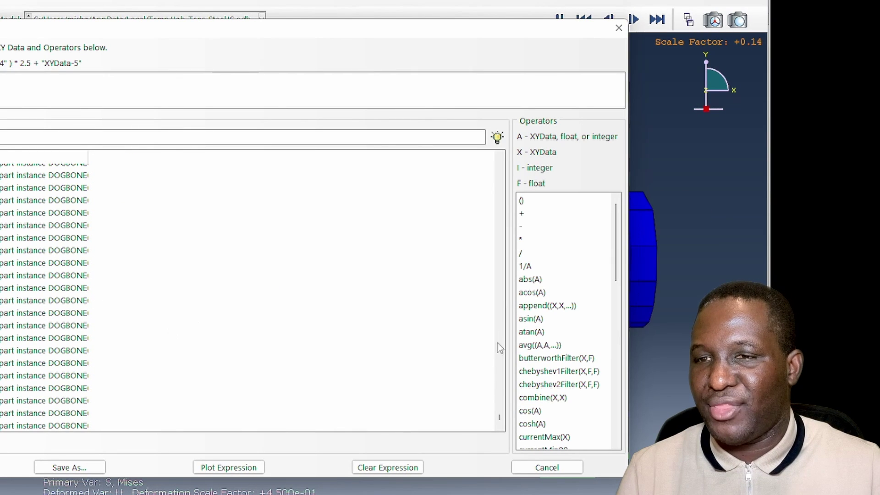
drag(500, 420, 500, 158)
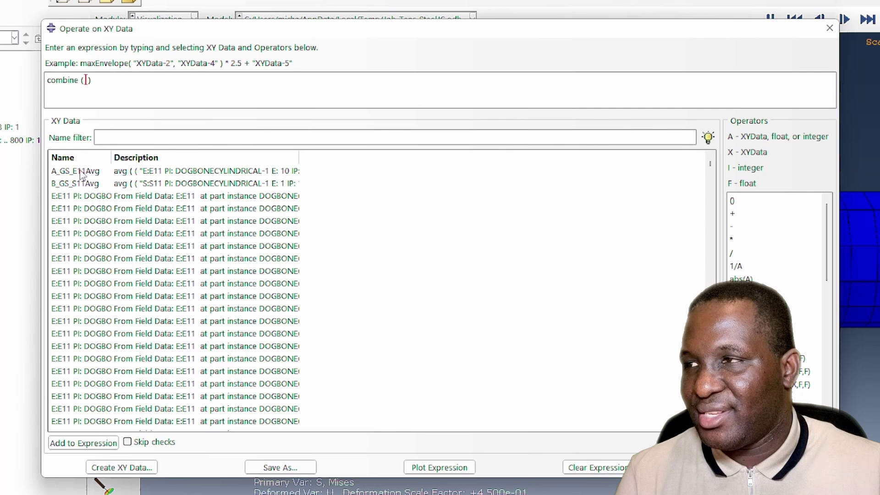
double_click(81, 173)
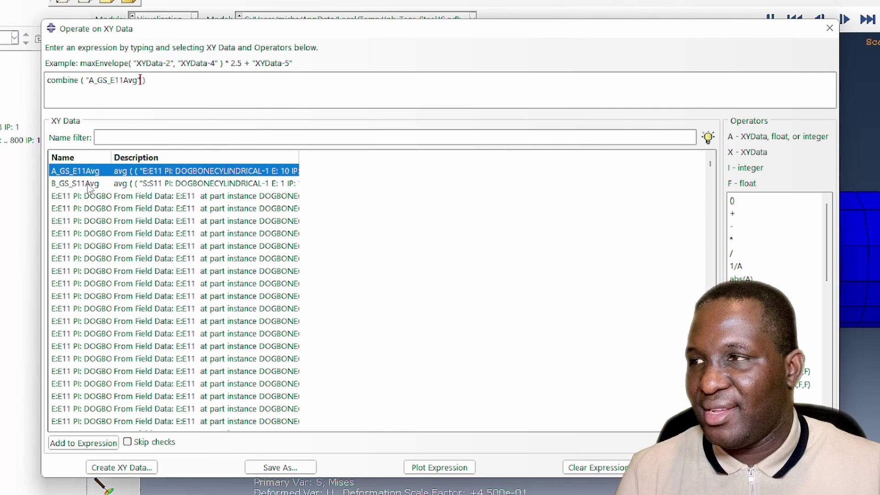
double_click(87, 183)
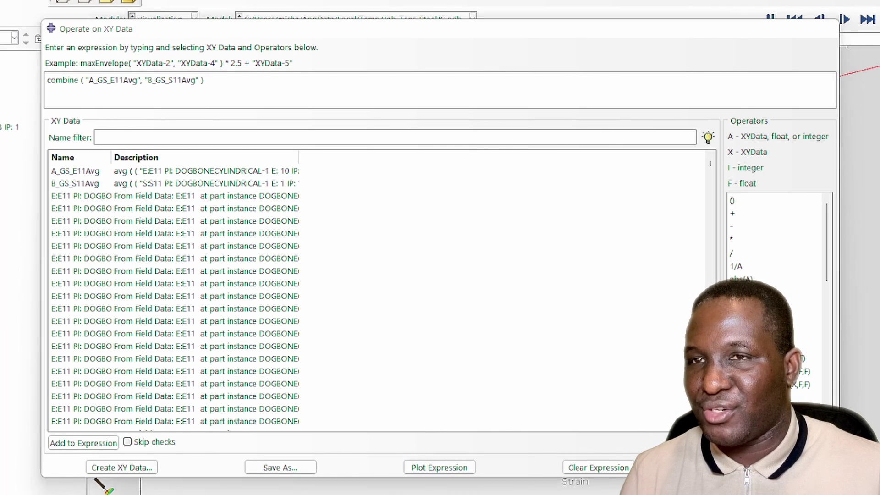
click(440, 468)
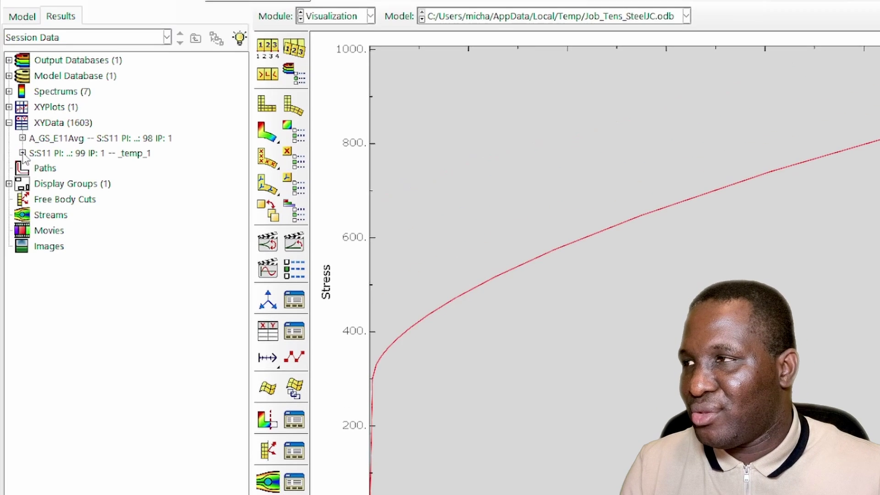
- Find the temporary combined curve _temp_1 at the end of the XYData list and rename it C_GS_S11vsE11_Avg
click(21, 151)
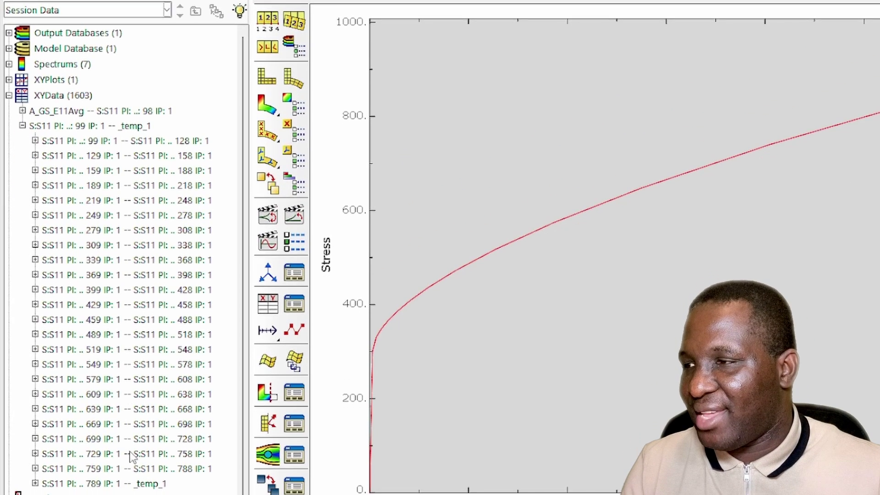
click(35, 470)
scroll(41, 454, down, 6)
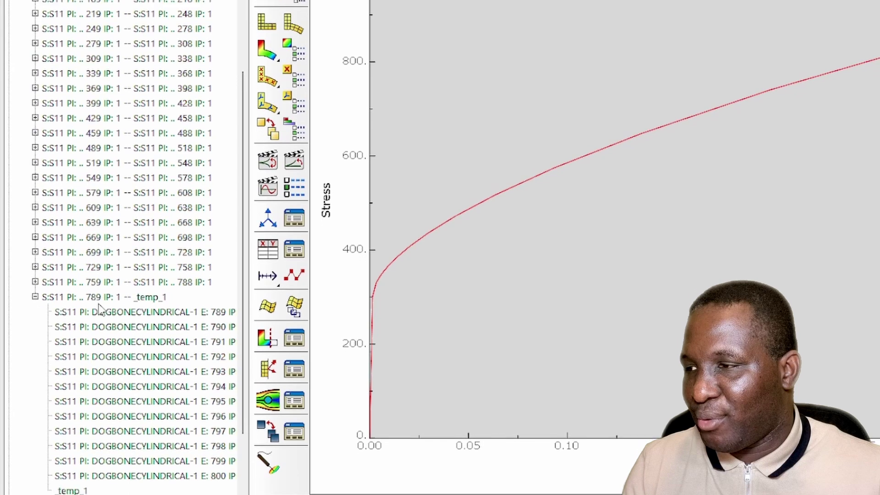
right_click(69, 390)
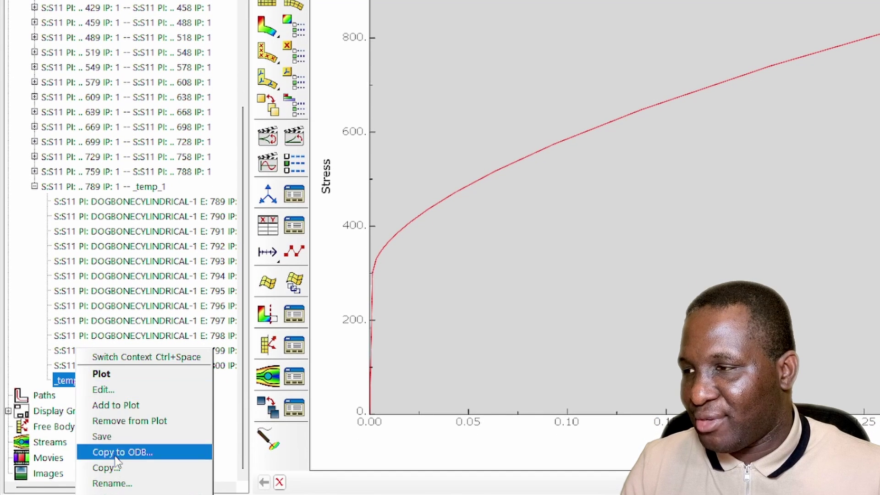
click(112, 484)
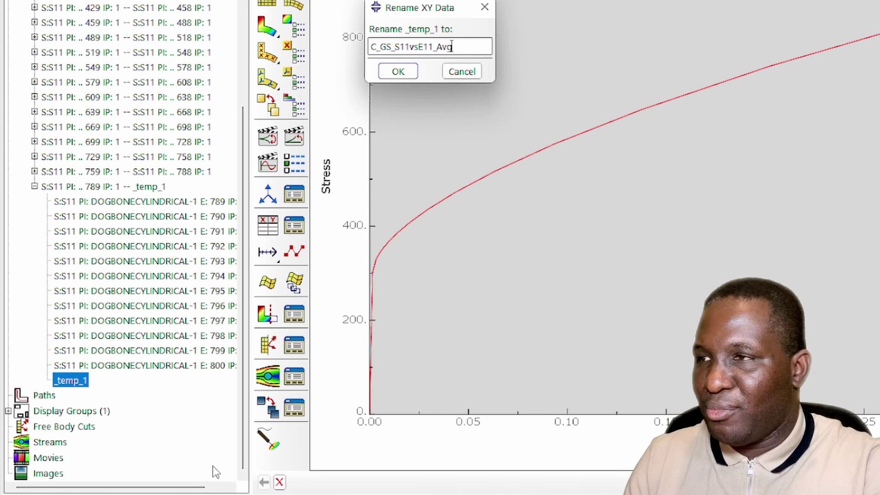
click(398, 72)
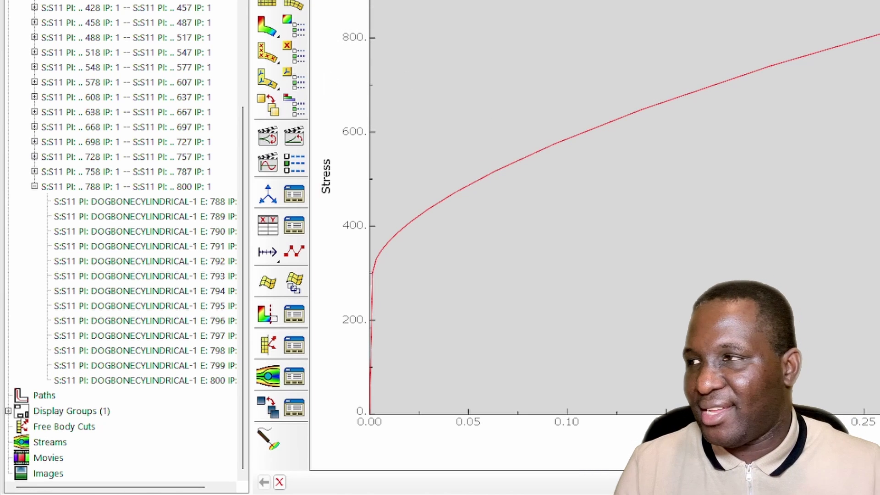
scroll(245, 187, up, 5)
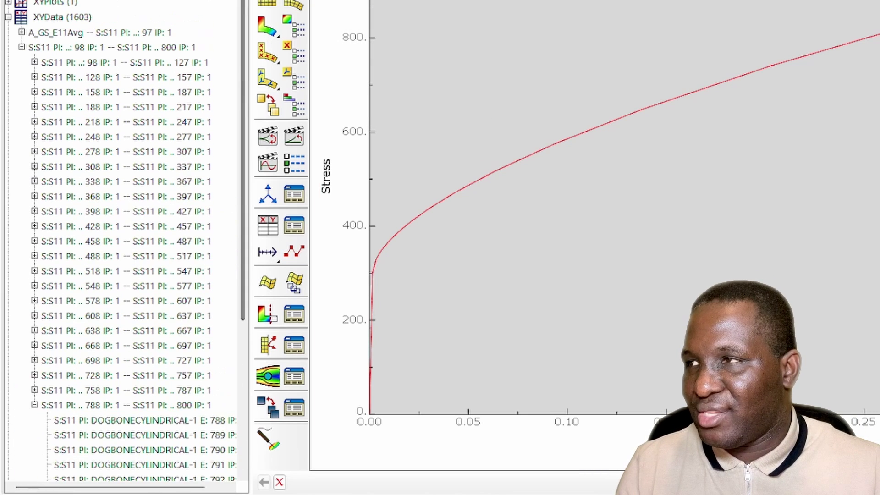
- Find the C_GS_S11vsE11_Avg curve in the XYData list and open its data table for editing
click(21, 32)
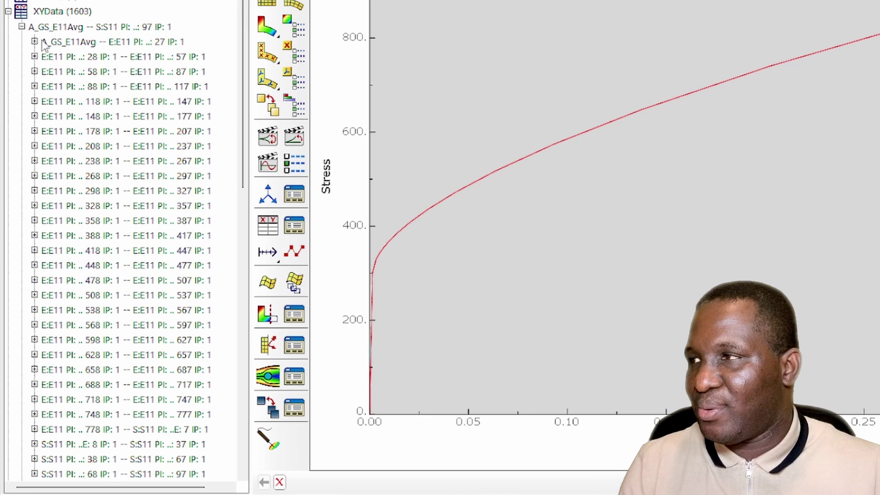
click(35, 41)
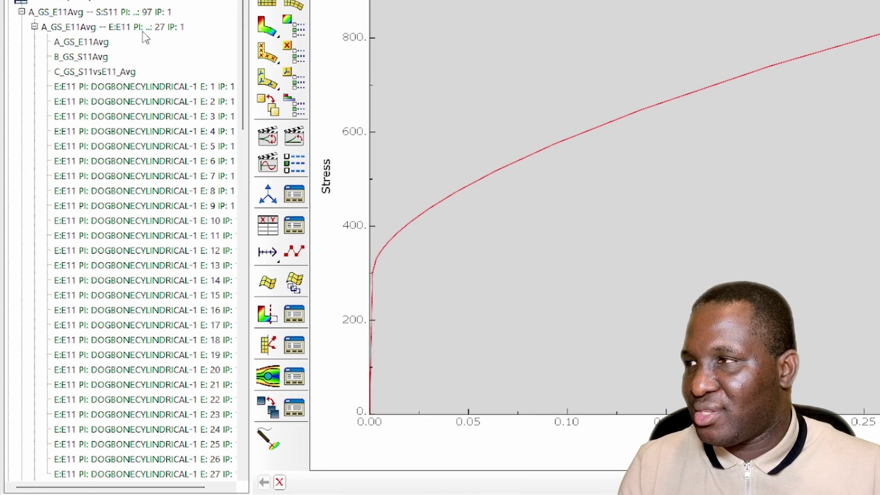
right_click(77, 73)
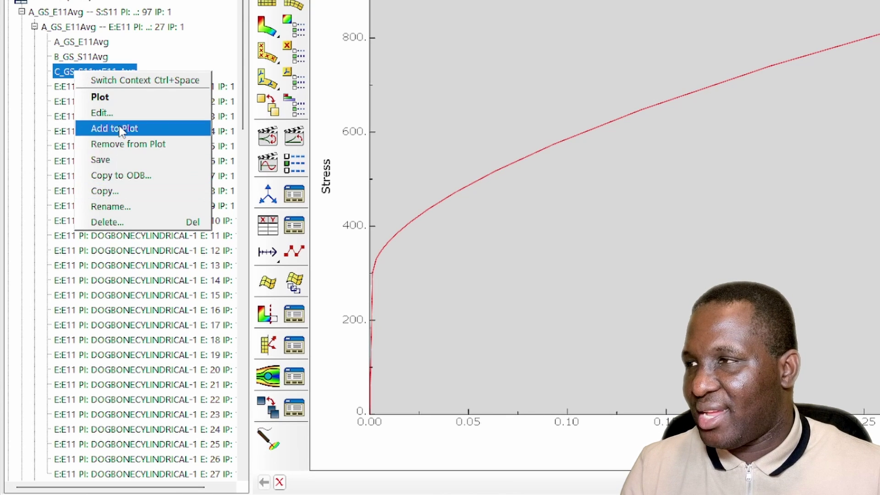
click(102, 113)
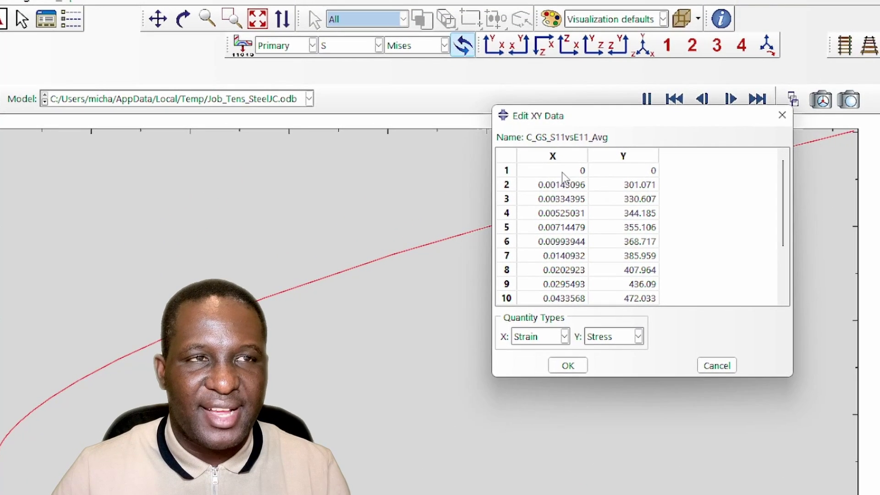
- Copy the first twelve strain and stress rows of the C_GS_S11vsE11_Avg table and close the table
drag(527, 167, 652, 317)
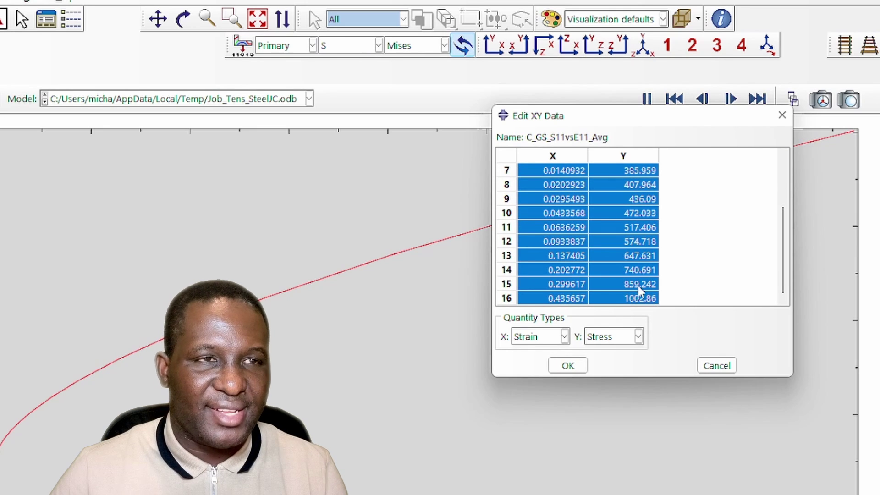
right_click(602, 235)
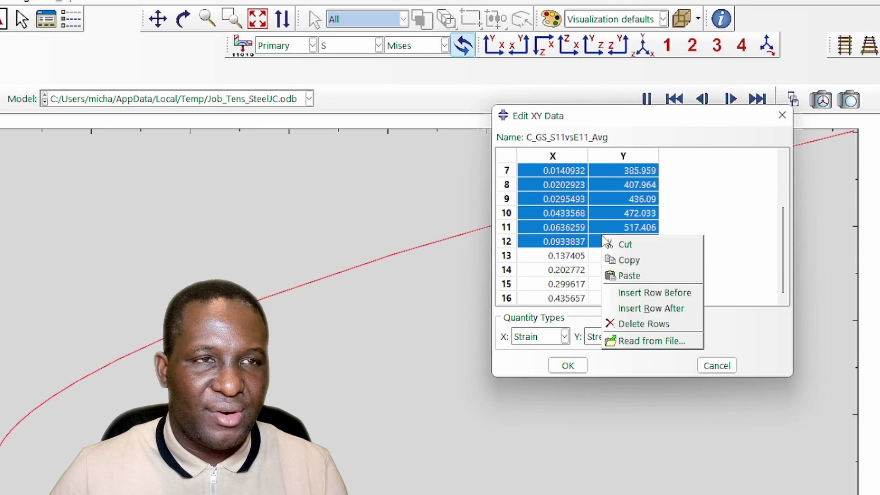
click(613, 257)
click(567, 366)
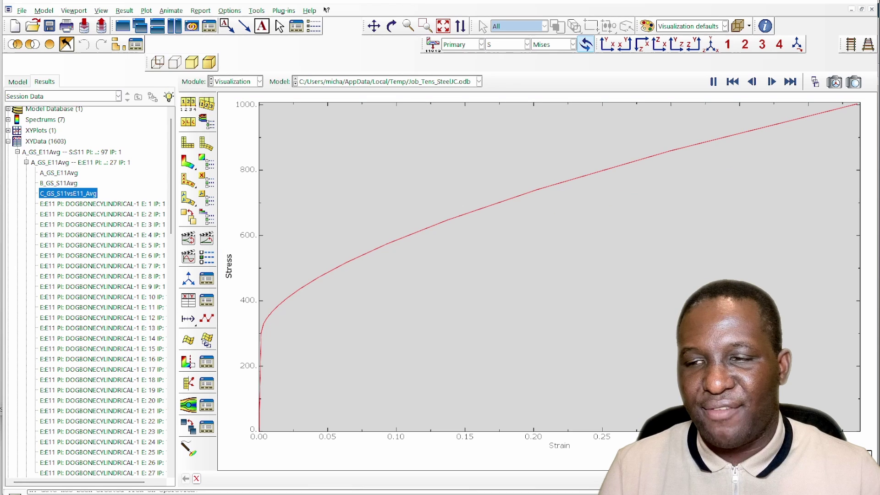
- Switch to the Excel workbook and paste the copied data into the Nom Strain and Nom Stress columns, starting at the first empty row
mouse_move(552, 493)
click(552, 461)
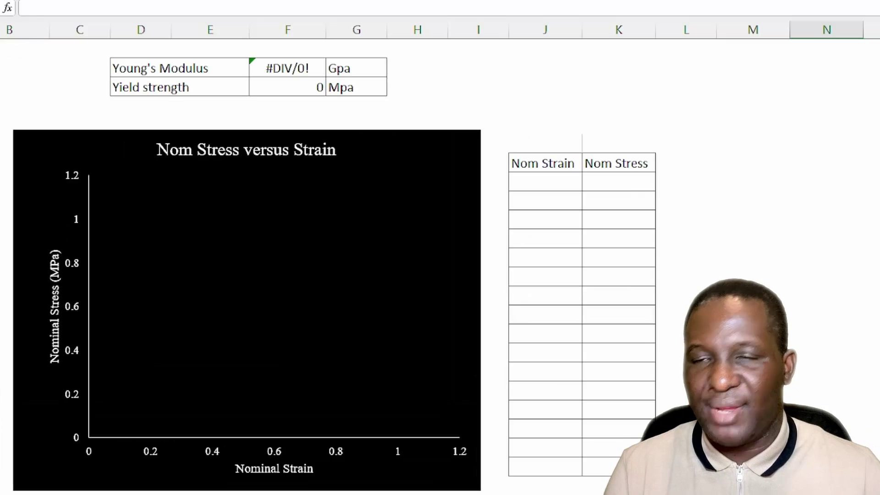
click(570, 183)
key(ctrl+v)
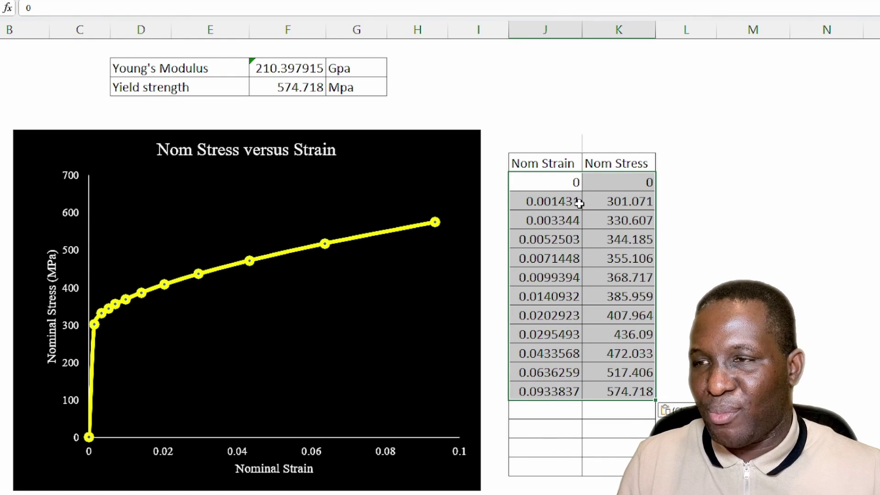
click(779, 289)
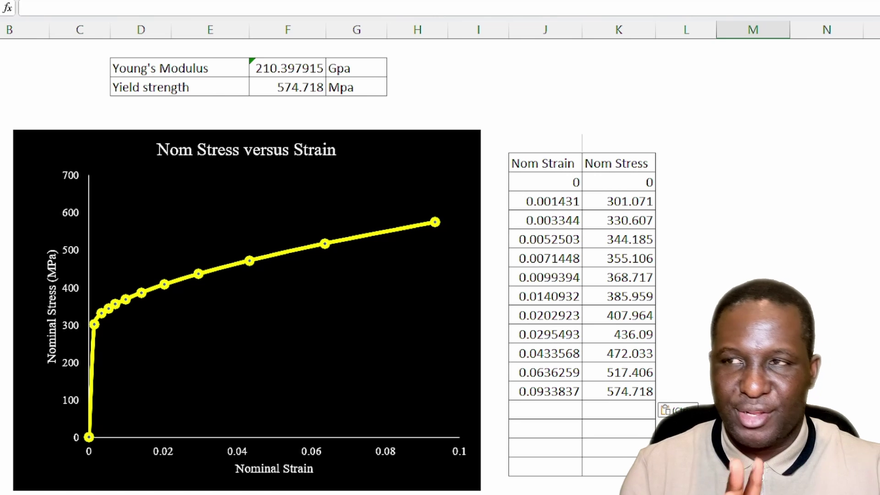
- Examine the Young's Modulus formula and the strain and stress cells it references, leaving the formula as it is
drag(528, 178, 628, 387)
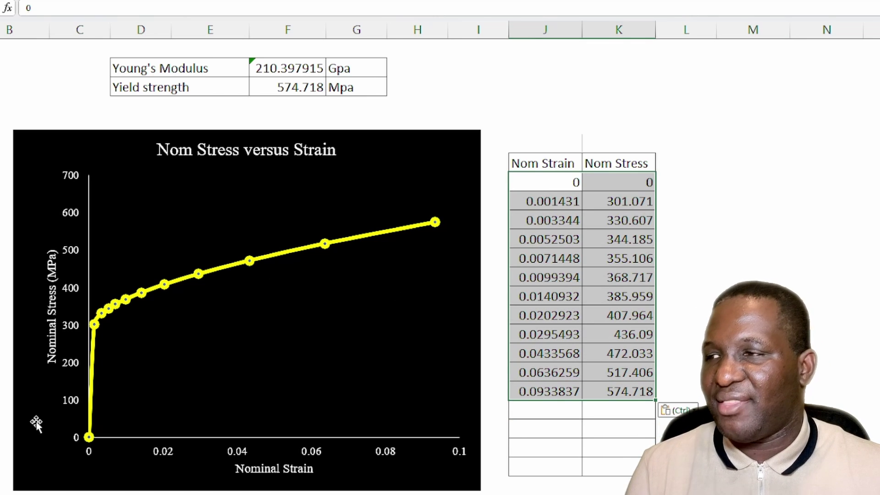
click(301, 66)
click(87, 8)
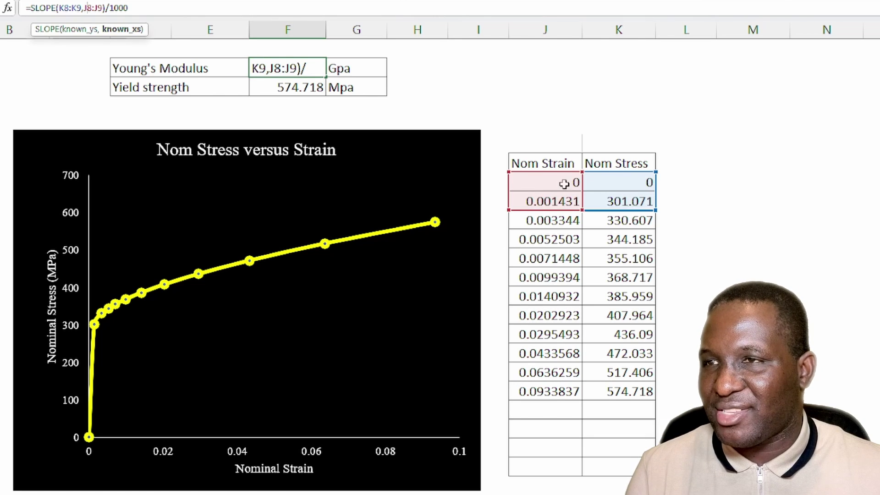
key(Return)
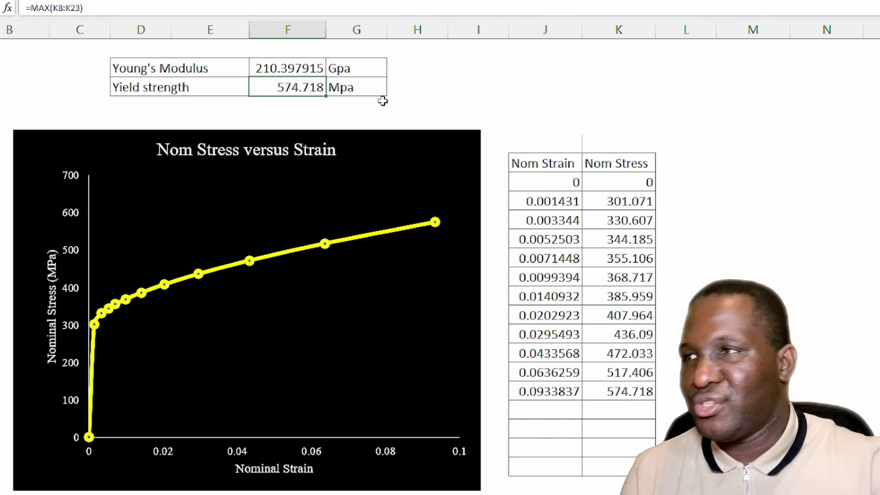
click(277, 66)
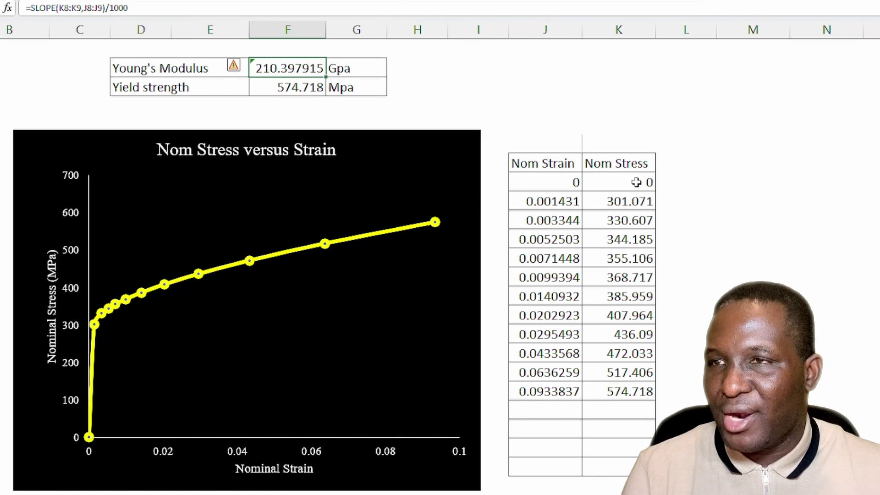
- Examine the Yield strength formula, the Nom Stress values it covers and the end point of the plotted stress-strain curve
drag(636, 182, 650, 390)
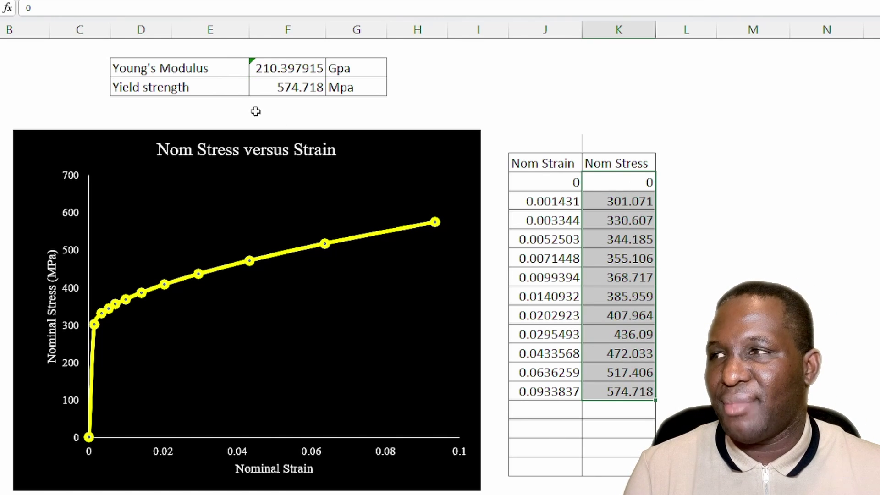
click(307, 86)
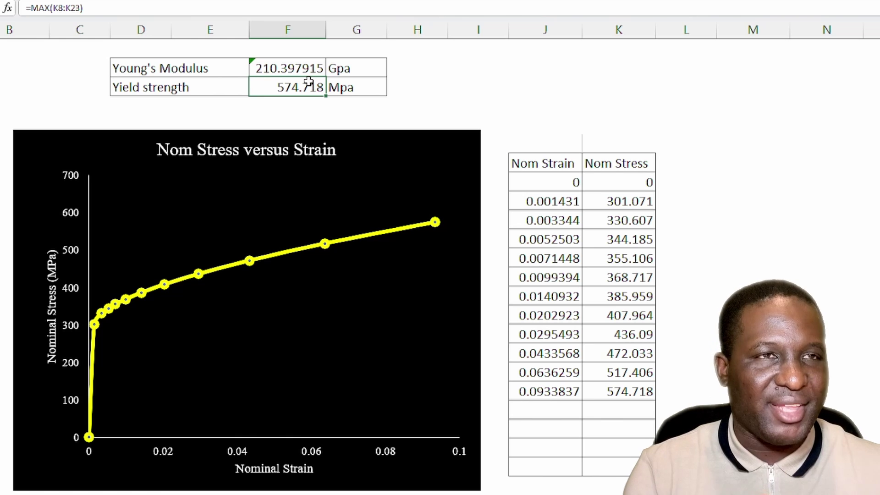
click(433, 223)
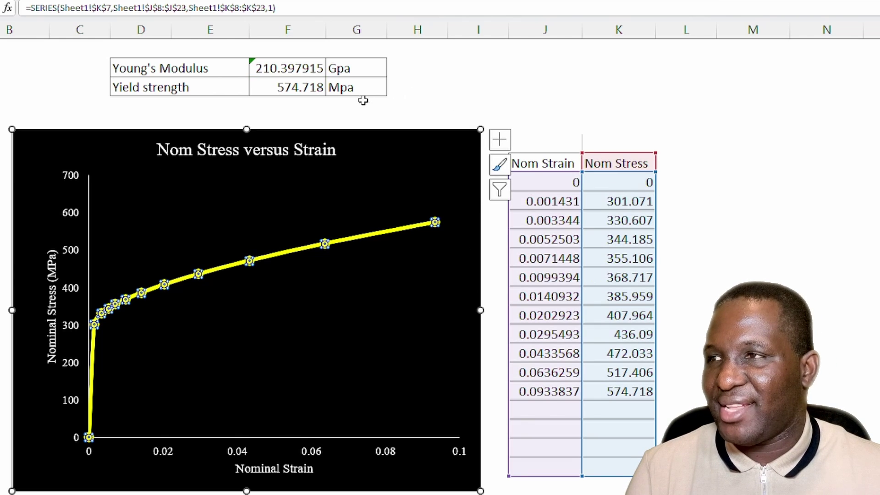
click(318, 94)
click(52, 8)
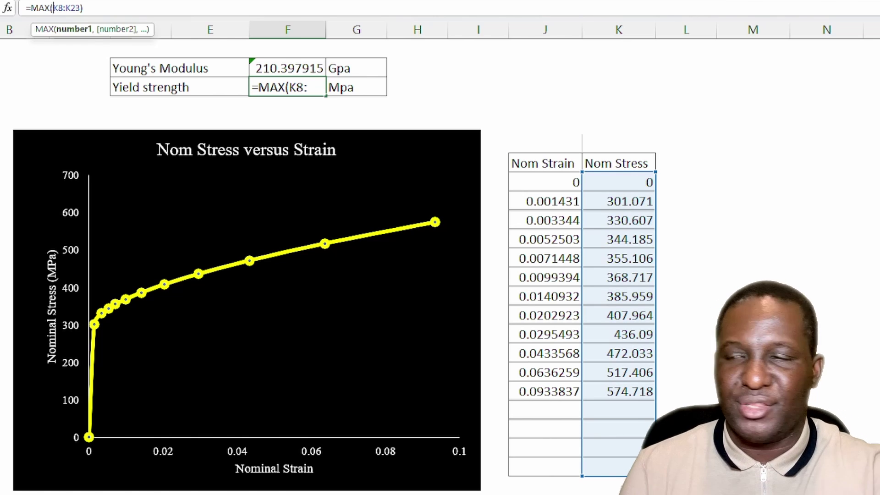
key(Return)
click(390, 296)
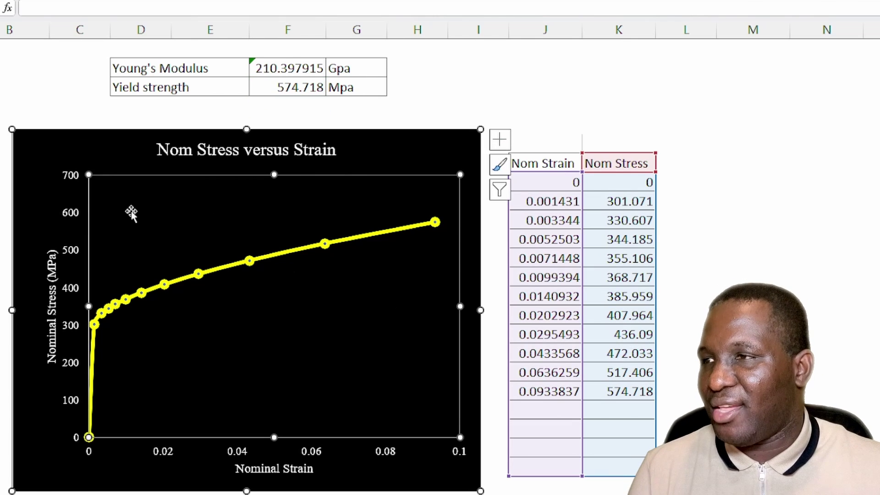